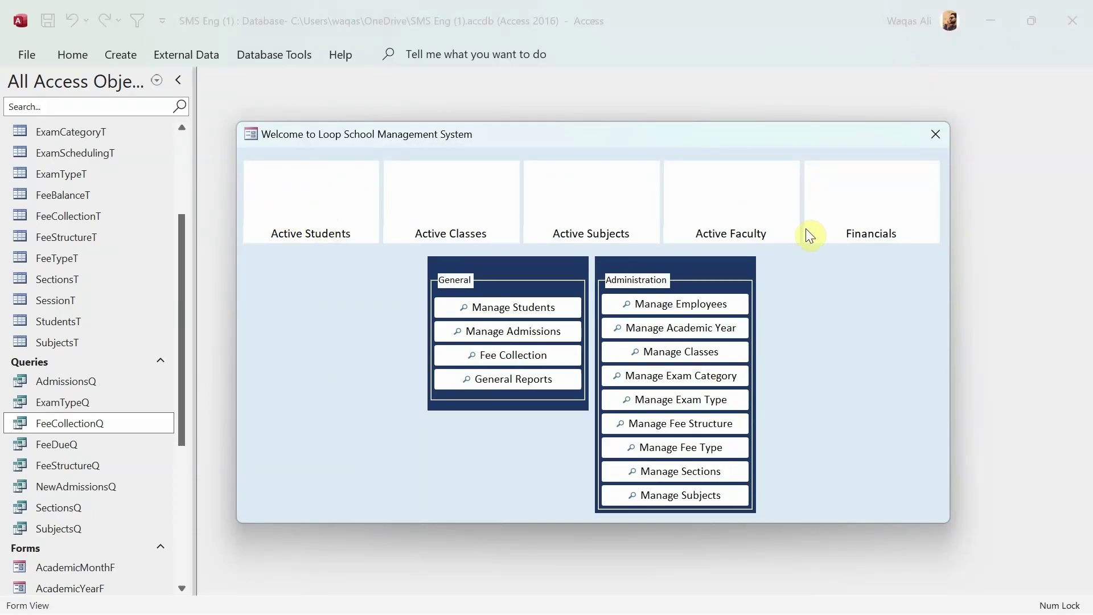
- Open MainF in Design View and inspect each tile's unbound value box
{"action": "right_click", "coordinate": [321, 329]}
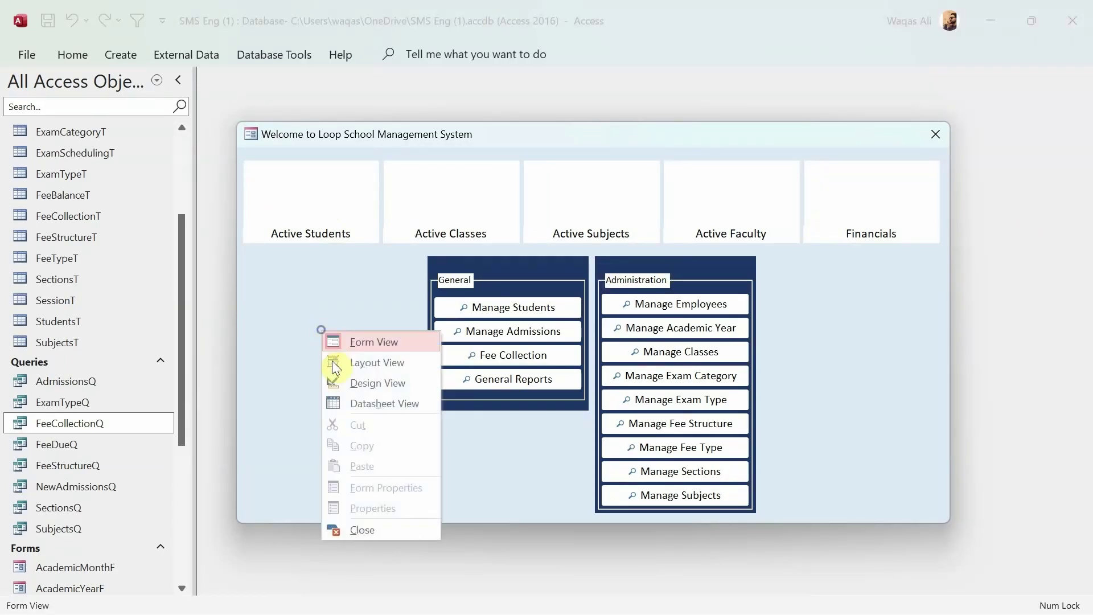
{"action": "left_click", "coordinate": [347, 378]}
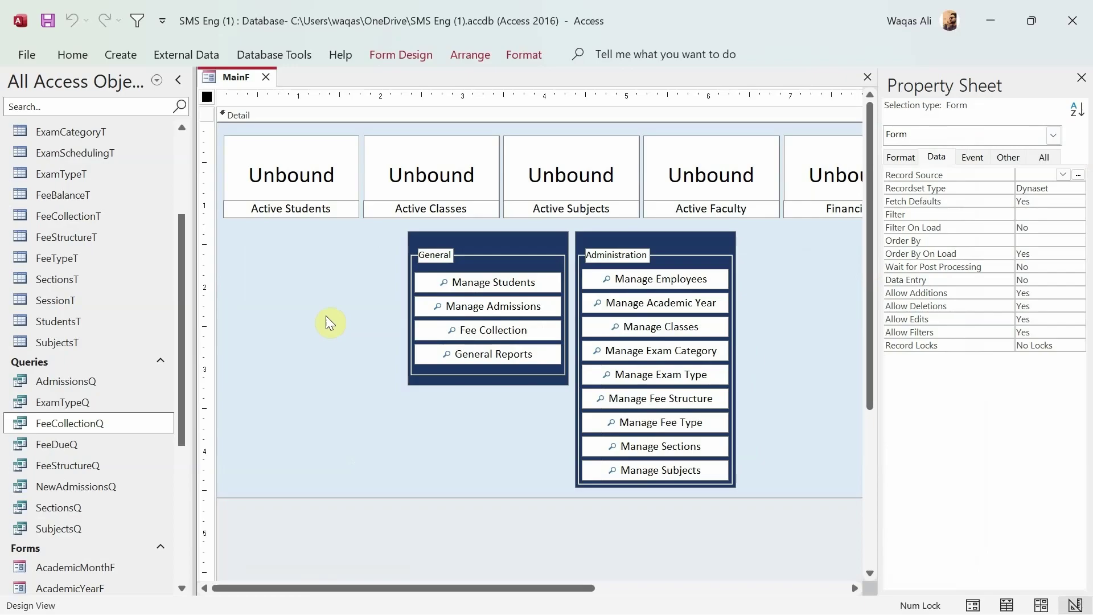
{"action": "left_click", "coordinate": [293, 177]}
{"action": "left_click", "coordinate": [472, 169]}
{"action": "left_click", "coordinate": [575, 179]}
{"action": "left_click", "coordinate": [708, 193]}
{"action": "left_click", "coordinate": [832, 185]}
- Bring up the shortcut menu for the Active Students box, txtStudents
{"action": "left_click", "coordinate": [302, 172]}
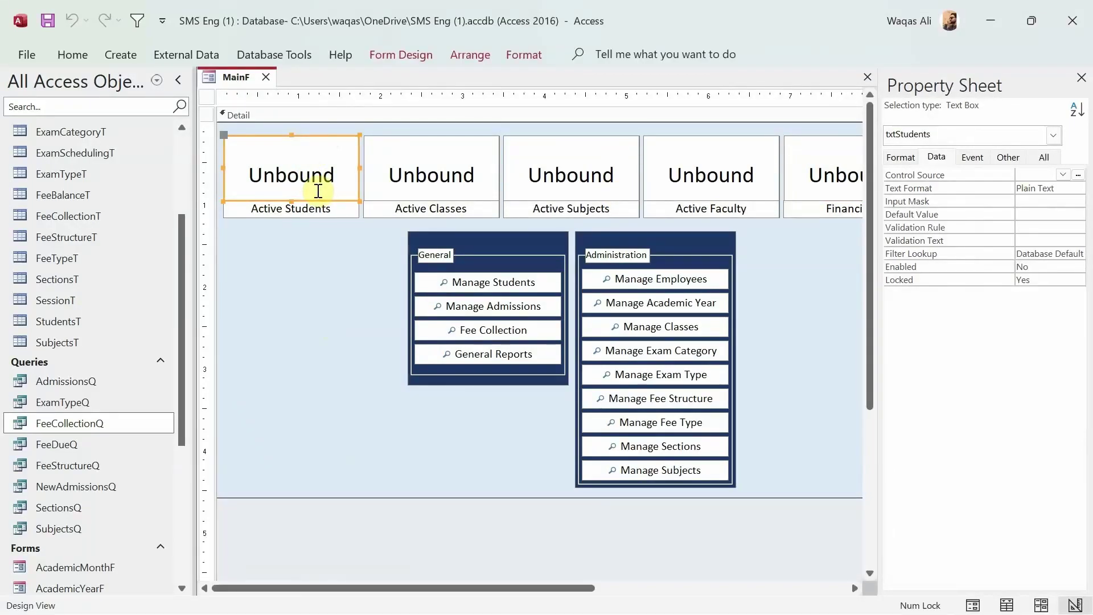
{"action": "right_click", "coordinate": [325, 139]}
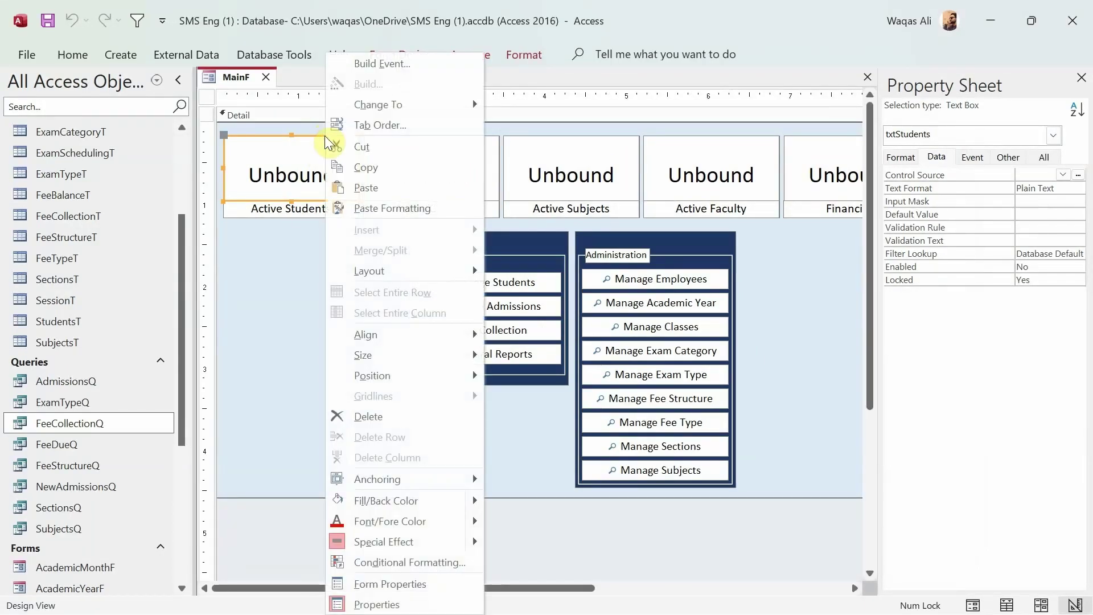
{"action": "mouse_move", "coordinate": [344, 106]}
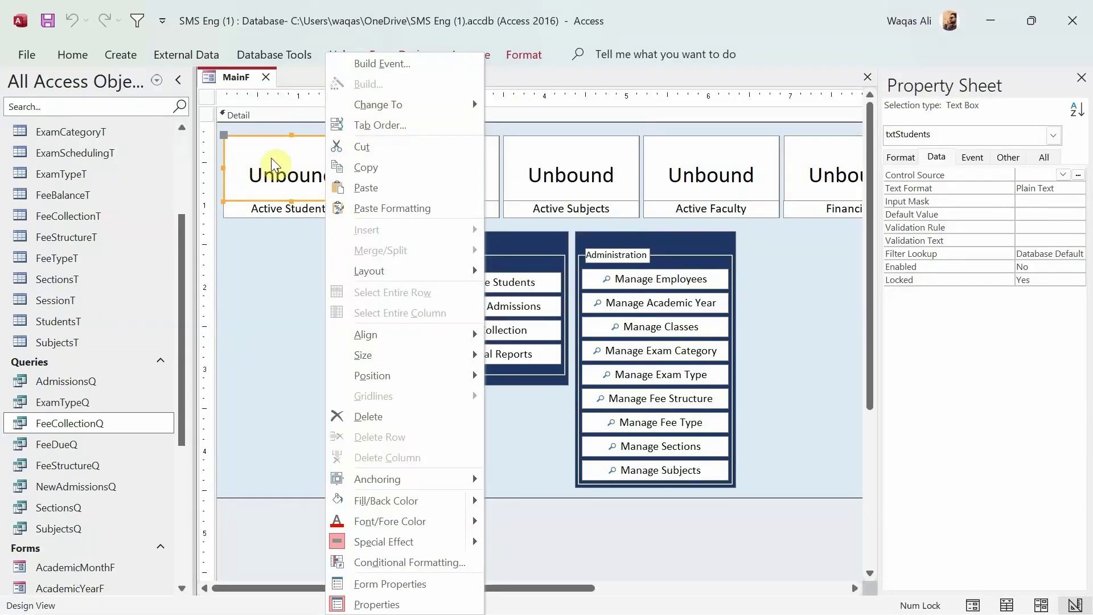
{"action": "mouse_move", "coordinate": [382, 107]}
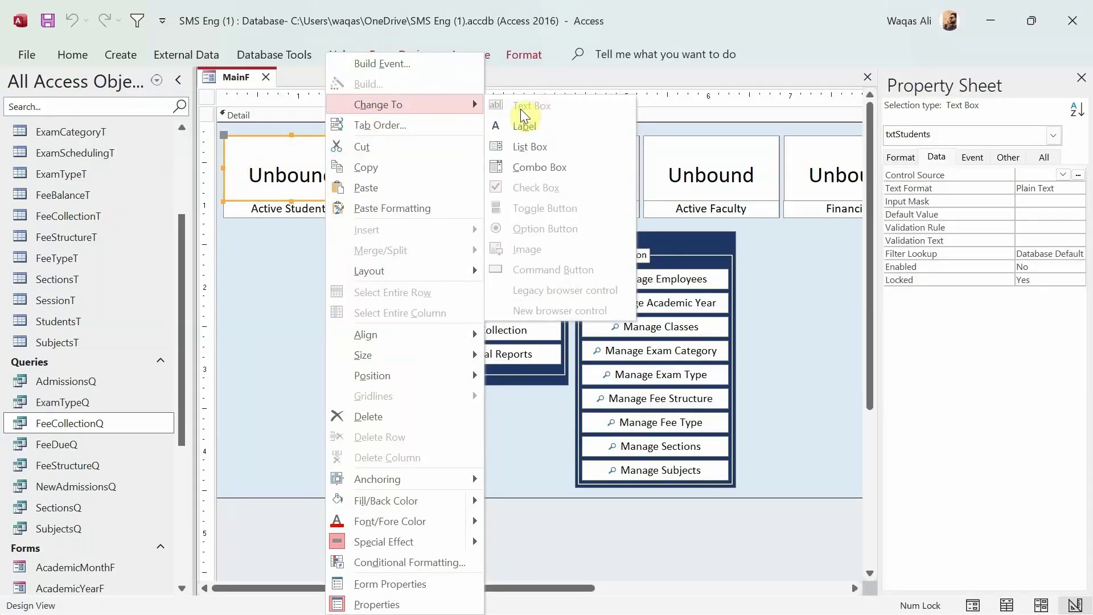
- Review txtStudents' Format properties and widen the Property Sheet, then select the Detail section
{"action": "left_click", "coordinate": [308, 313]}
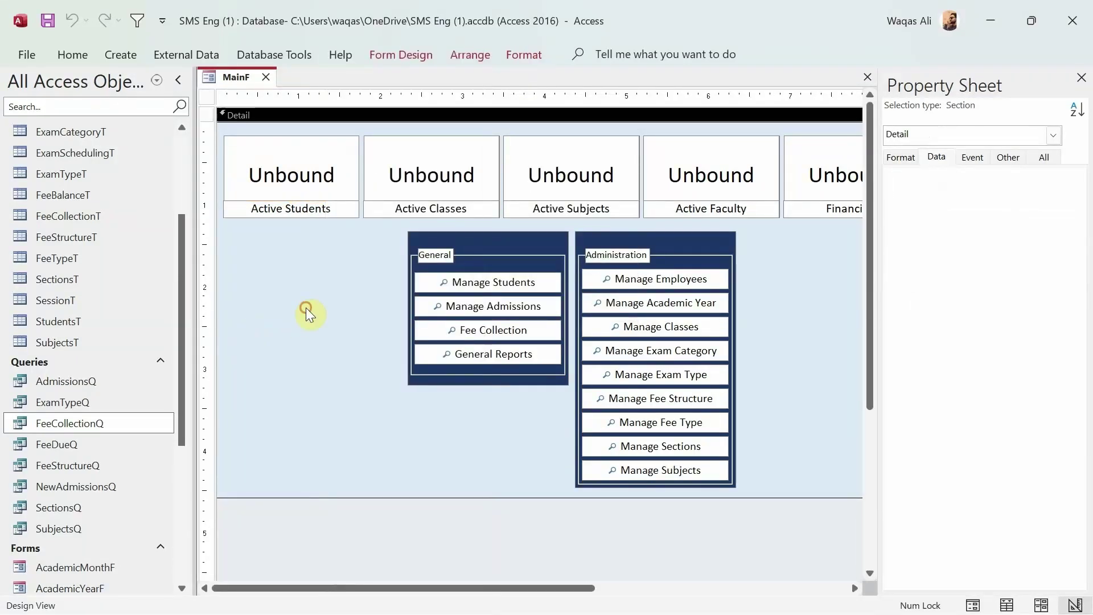
{"action": "left_click", "coordinate": [334, 179]}
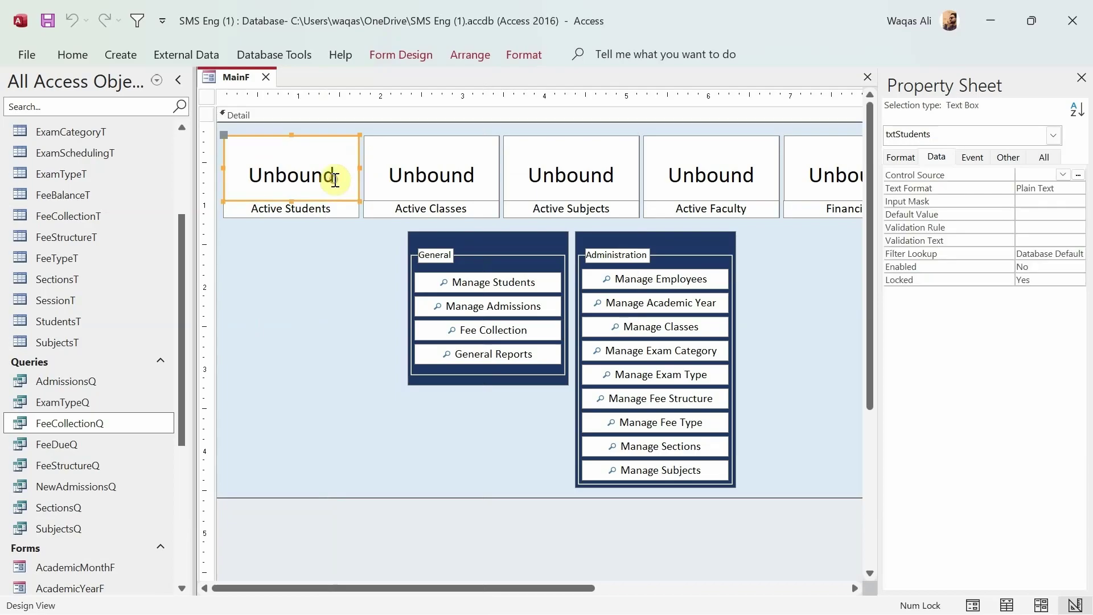
{"action": "left_click", "coordinate": [900, 161]}
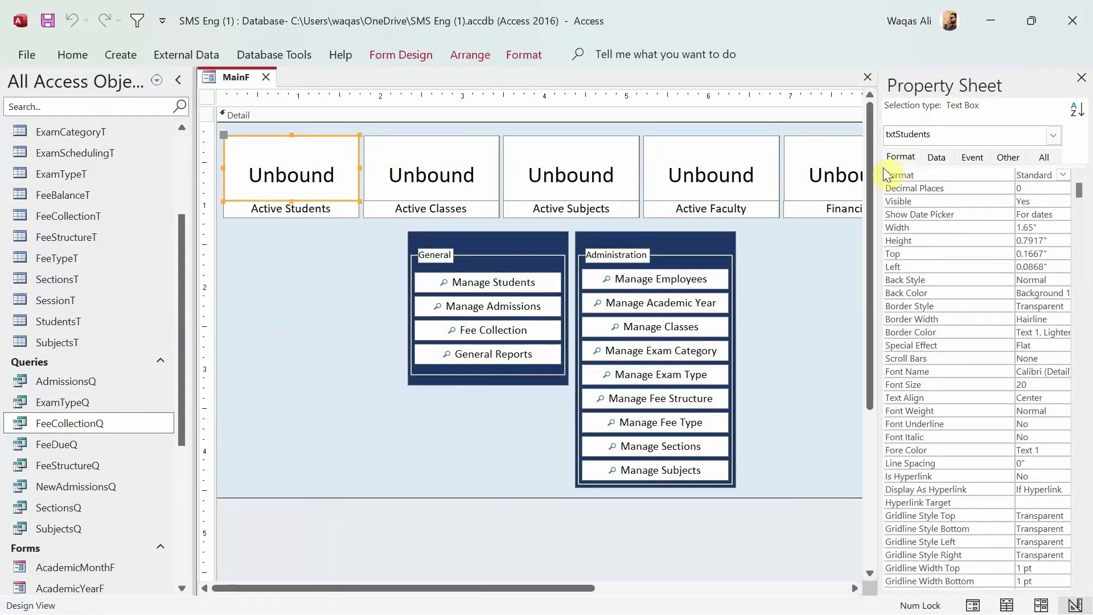
{"action": "left_click_drag", "start_coordinate": [881, 171], "coordinate": [831, 172]}
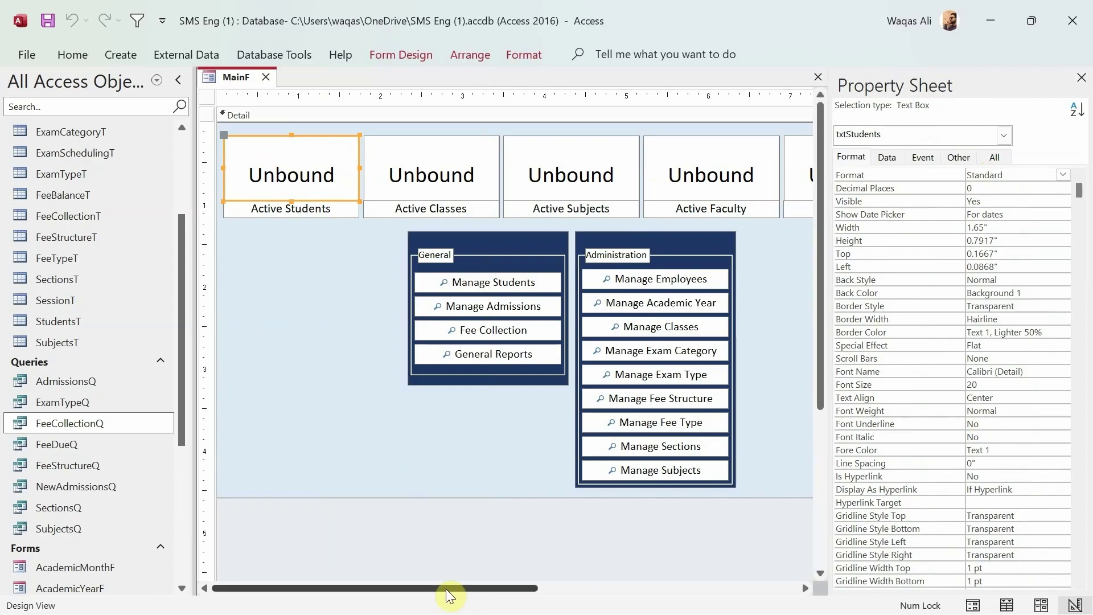
{"action": "left_click", "coordinate": [333, 270]}
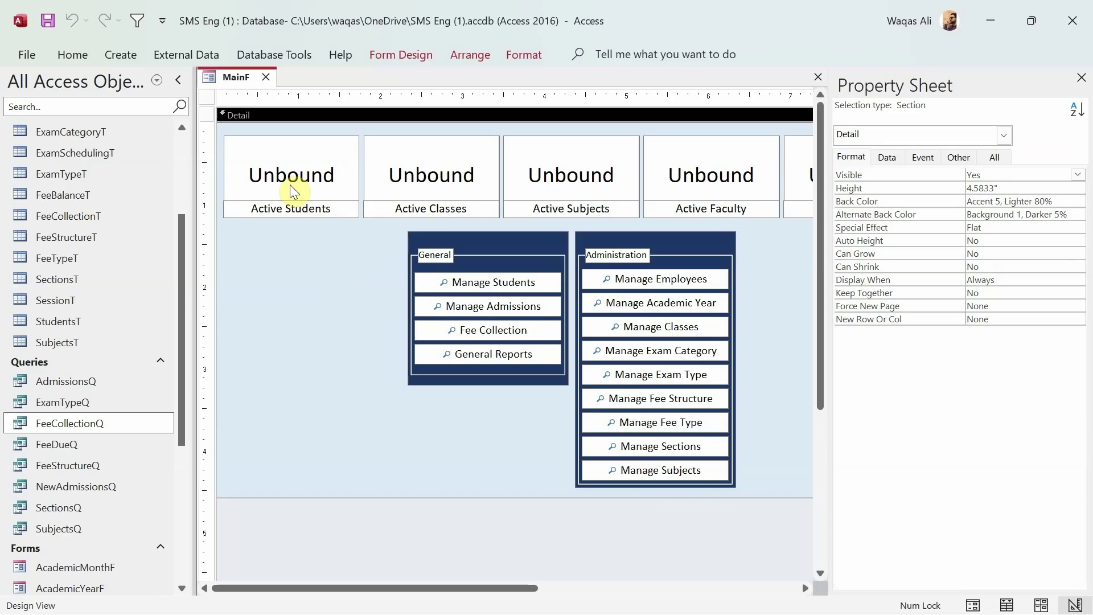
{"action": "scroll", "coordinate": [128, 306], "scroll_direction": "up", "scroll_amount": 3}
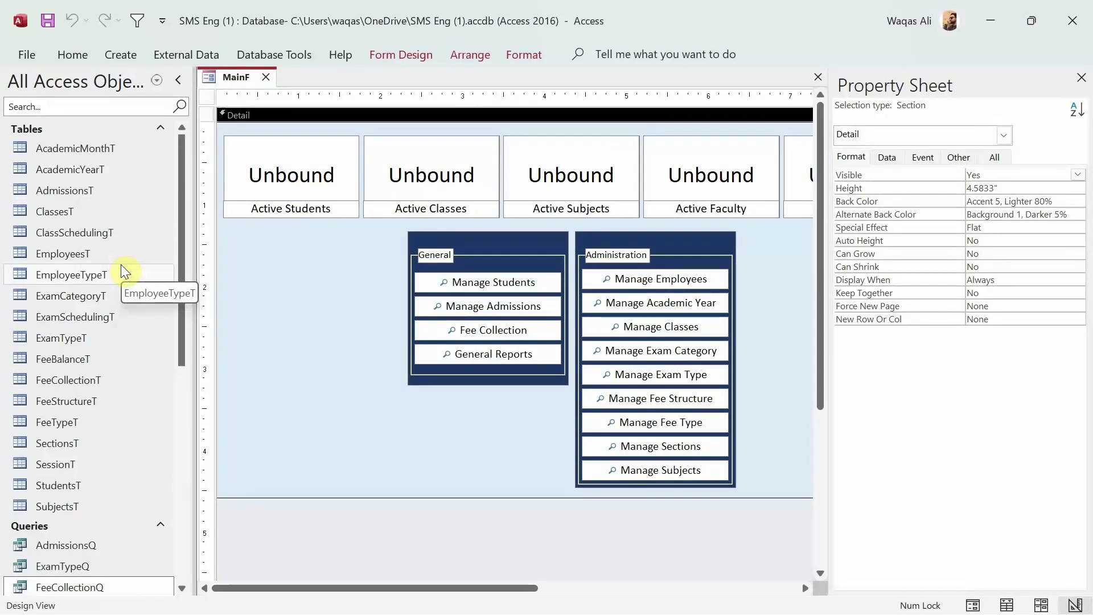
- Open StudentsT, scroll to its Status column and compare it with the MainF design
{"action": "left_click", "coordinate": [60, 483]}
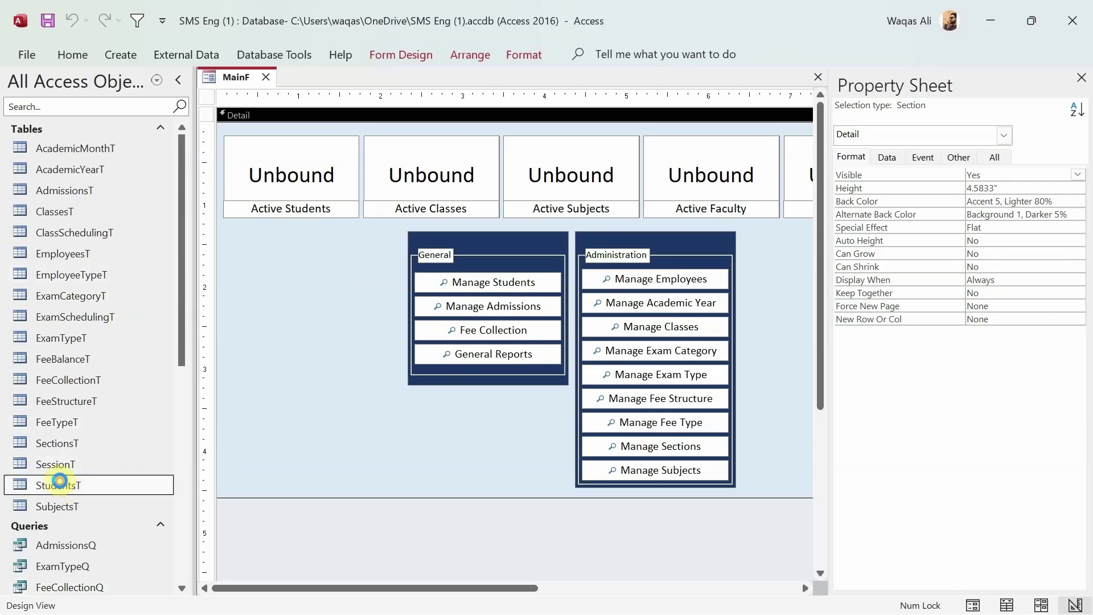
{"action": "double_click", "coordinate": [59, 483]}
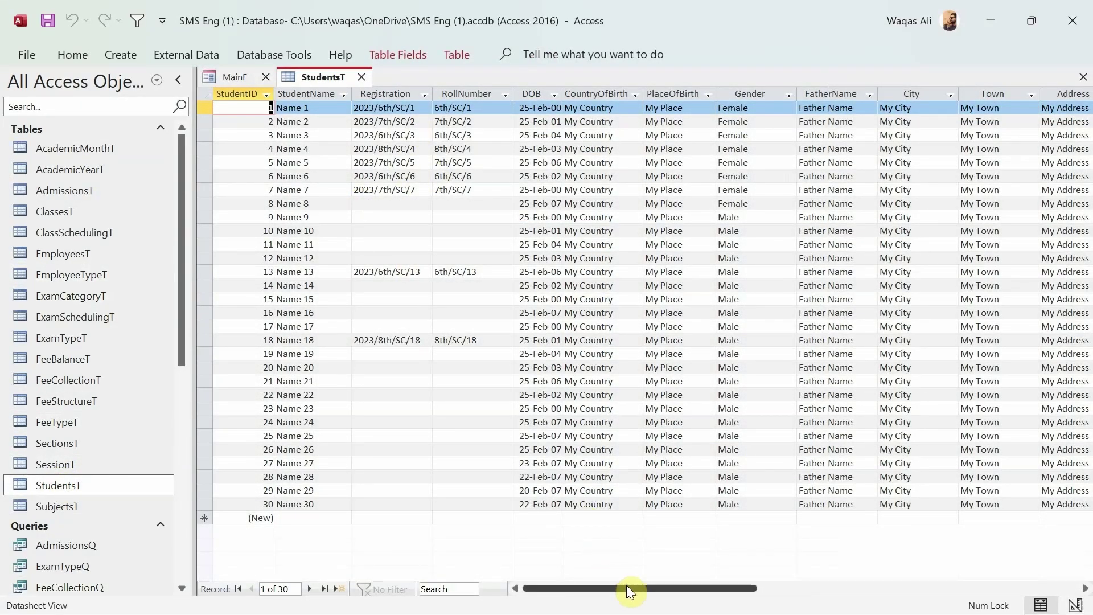
{"action": "left_click_drag", "start_coordinate": [626, 587], "coordinate": [709, 576]}
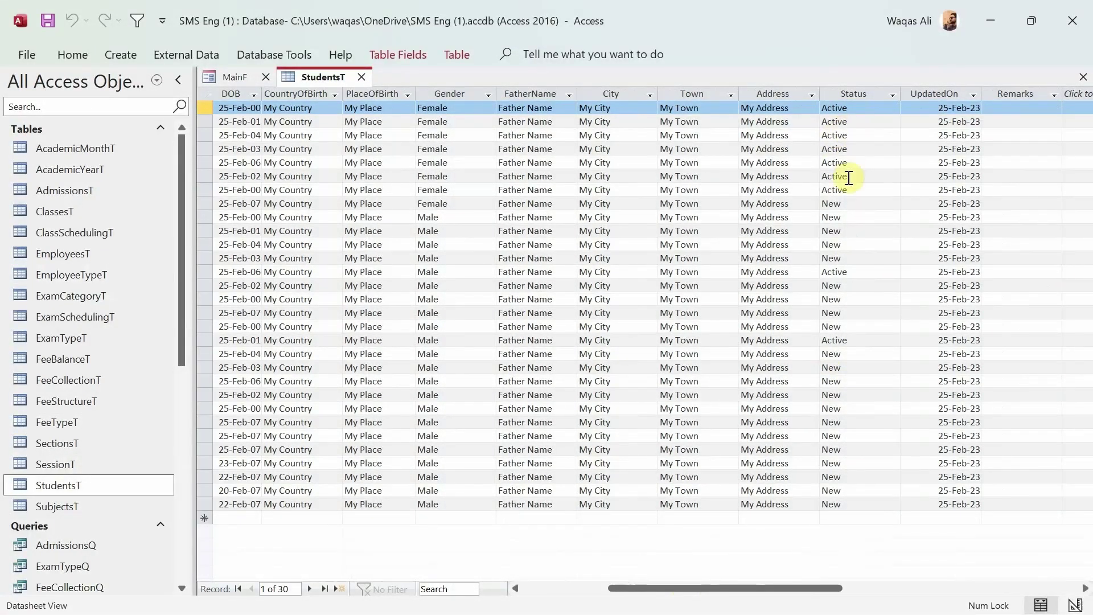
{"action": "left_click", "coordinate": [246, 76]}
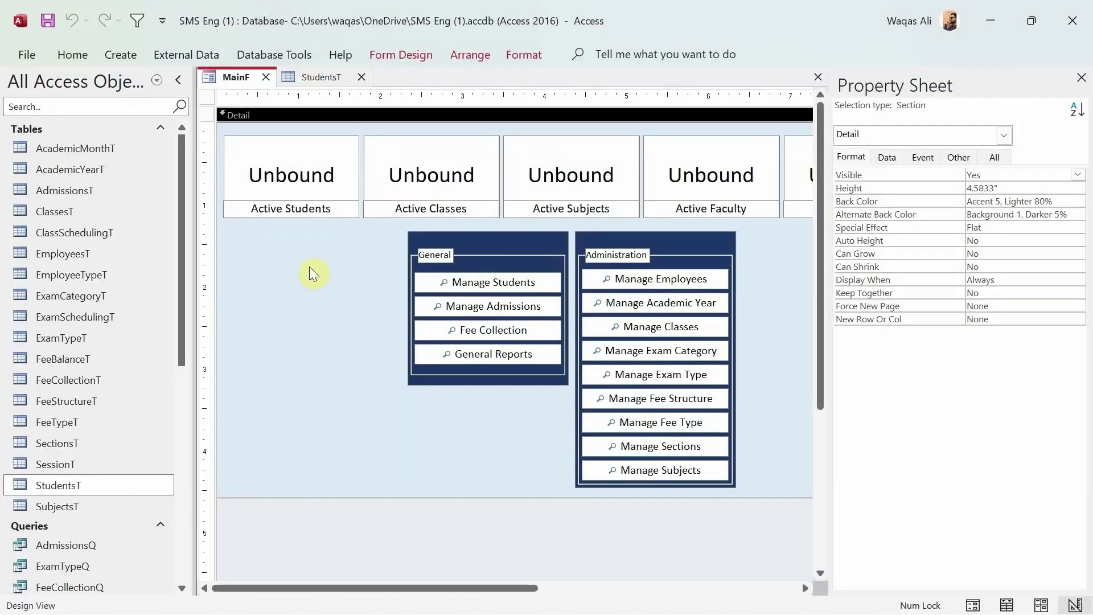
{"action": "left_click", "coordinate": [334, 76]}
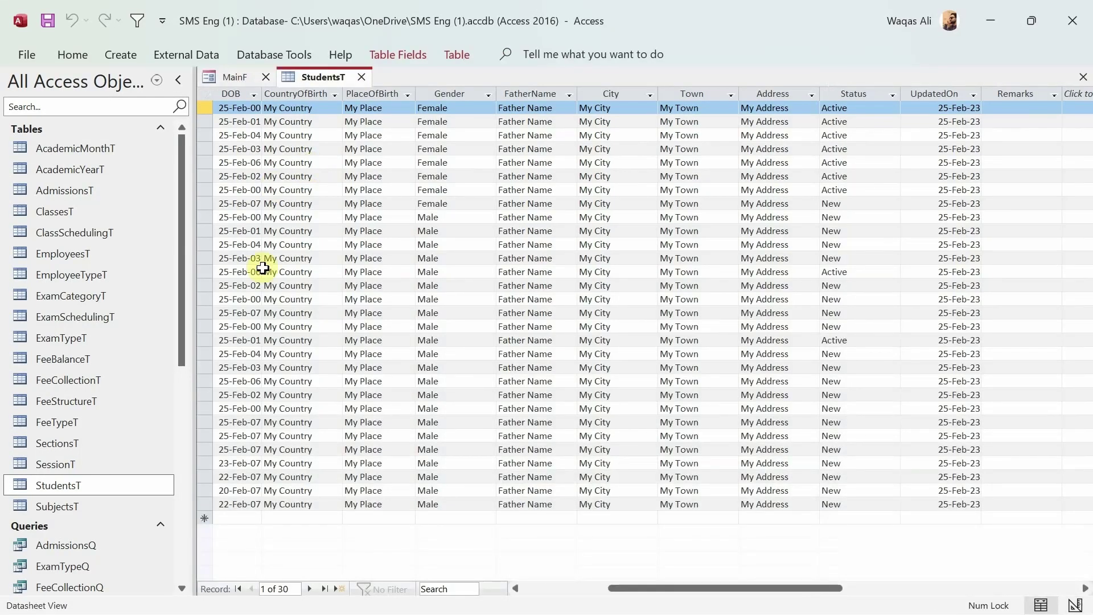
{"action": "left_click", "coordinate": [235, 78]}
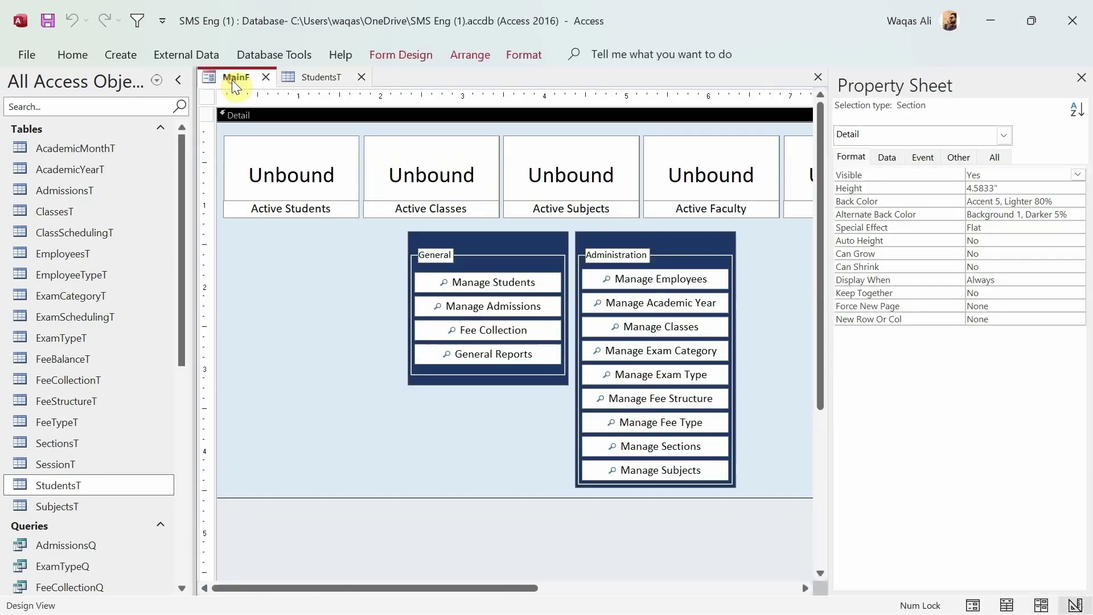
- Set txtStudents' Control Source to =DCount("StudentID","StudentsT","Status='Active'")
{"action": "left_click", "coordinate": [302, 187]}
{"action": "left_click_drag", "start_coordinate": [822, 178], "coordinate": [706, 183]}
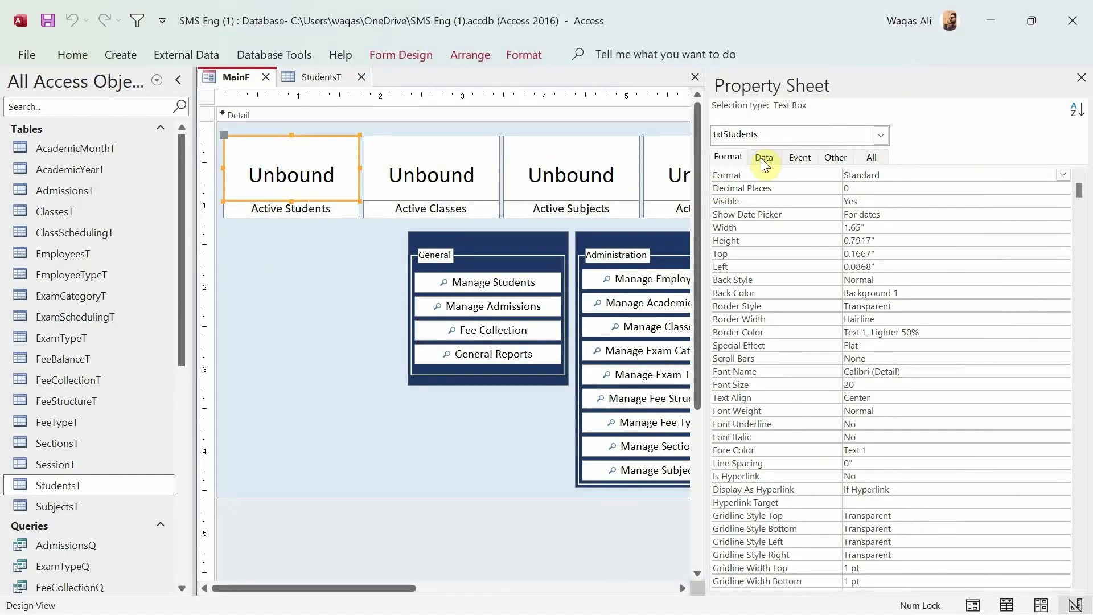
{"action": "left_click", "coordinate": [761, 158]}
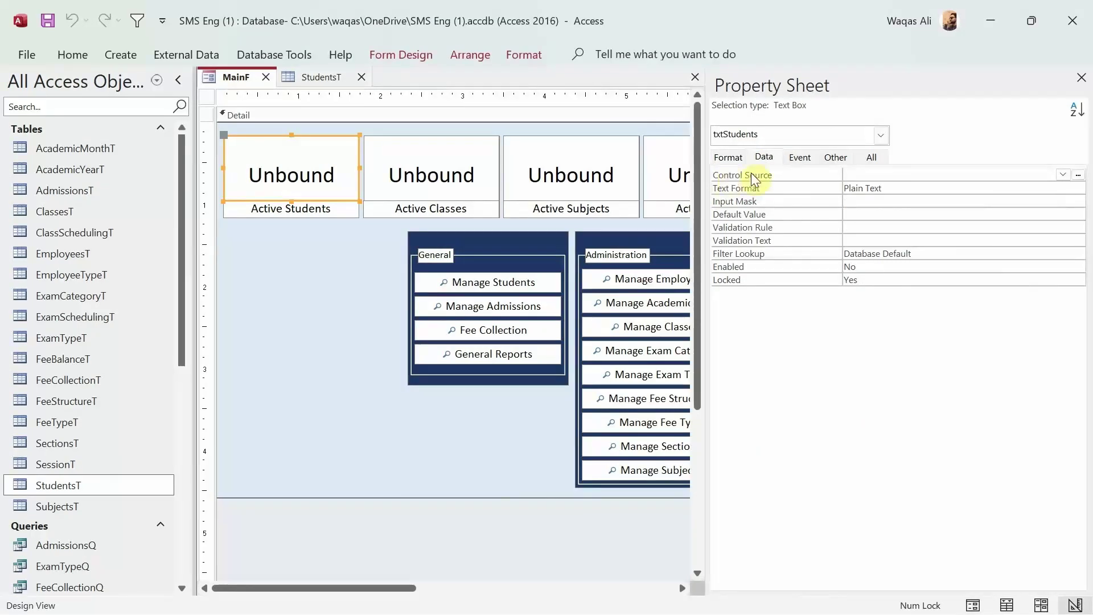
{"action": "left_click", "coordinate": [878, 175]}
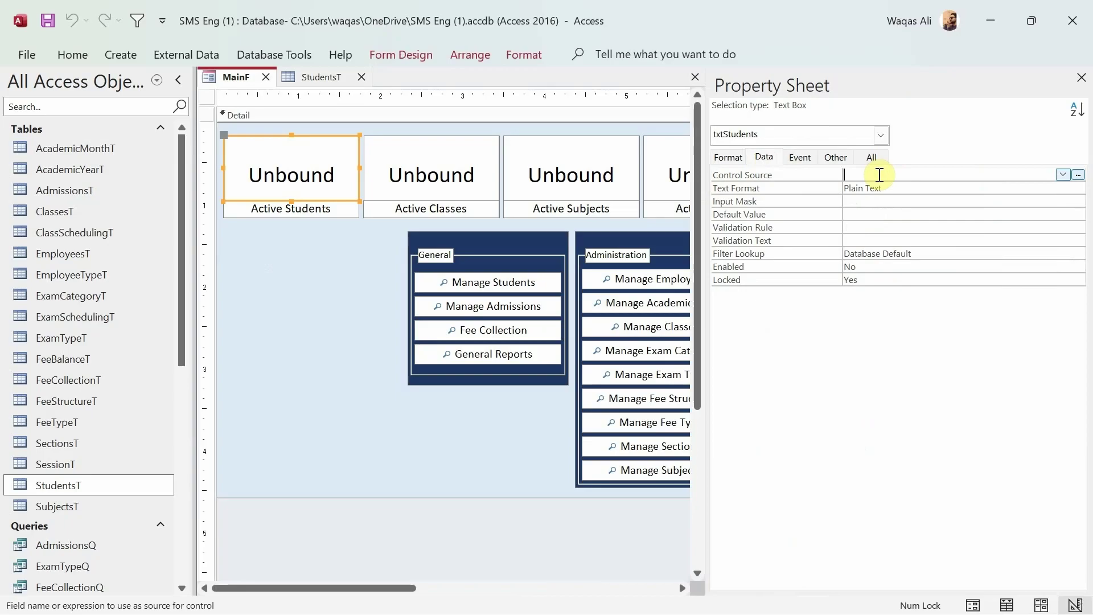
{"action": "type", "text": "=DCount"}
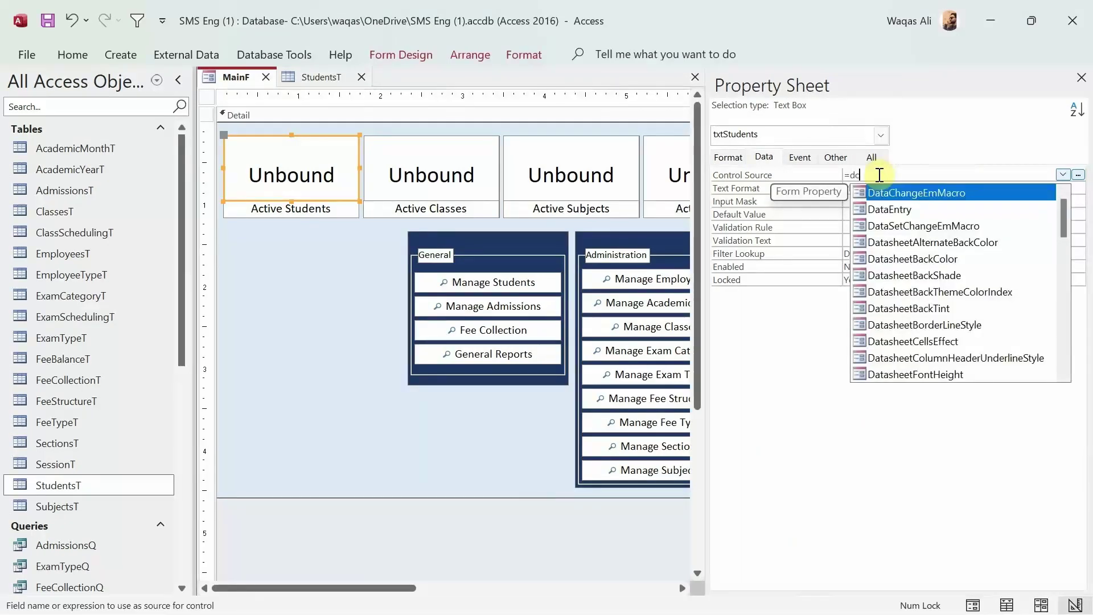
{"action": "type", "text": "("}
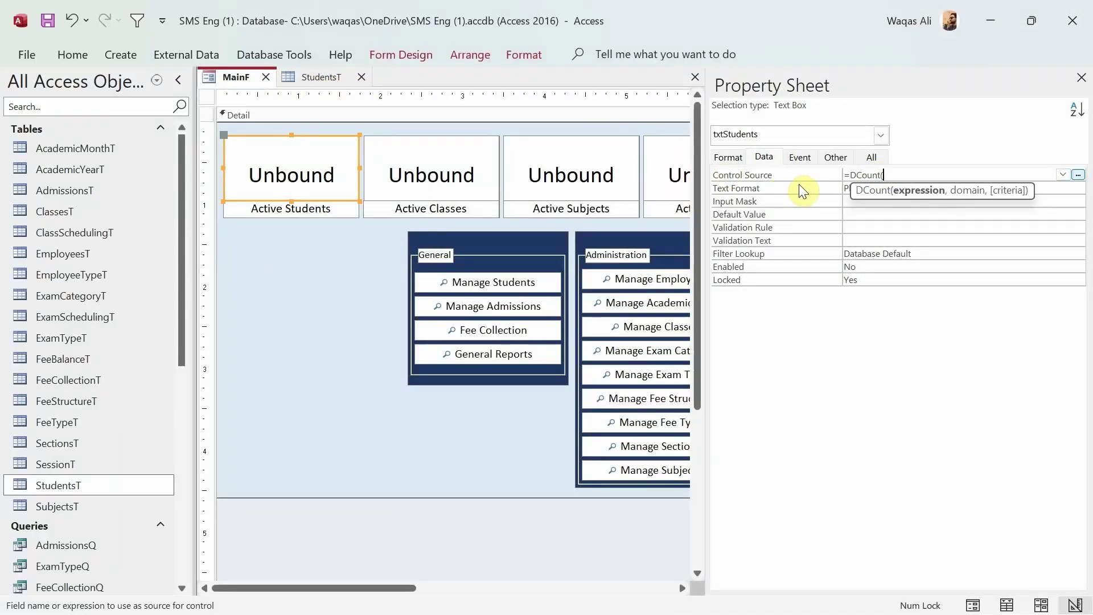
{"action": "type", "text": "\"Stud"}
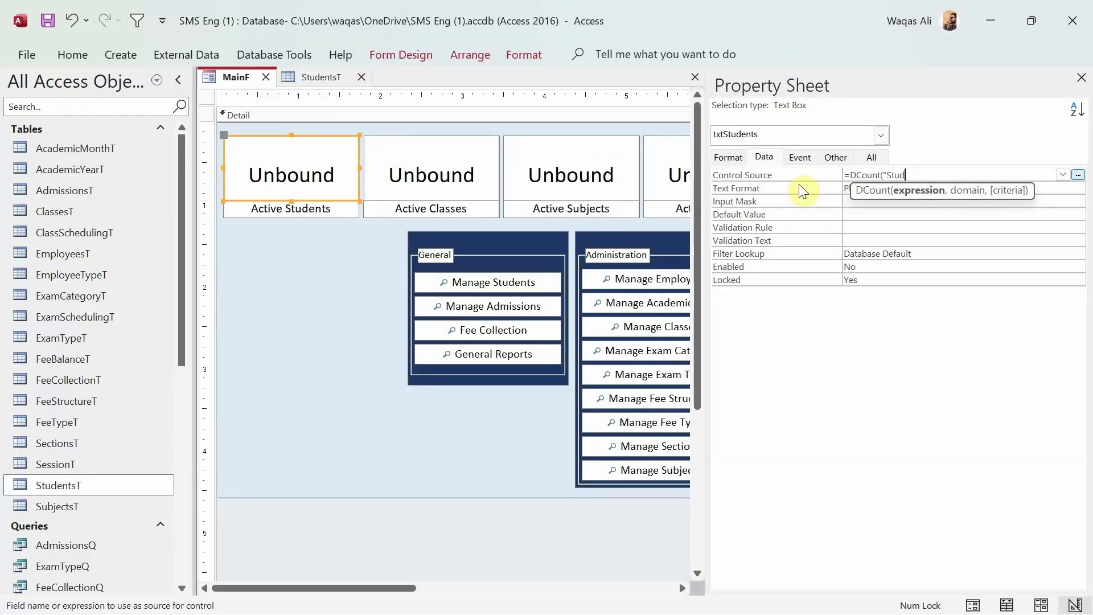
{"action": "type", "text": "entID\""}
{"action": "type", "text": ","}
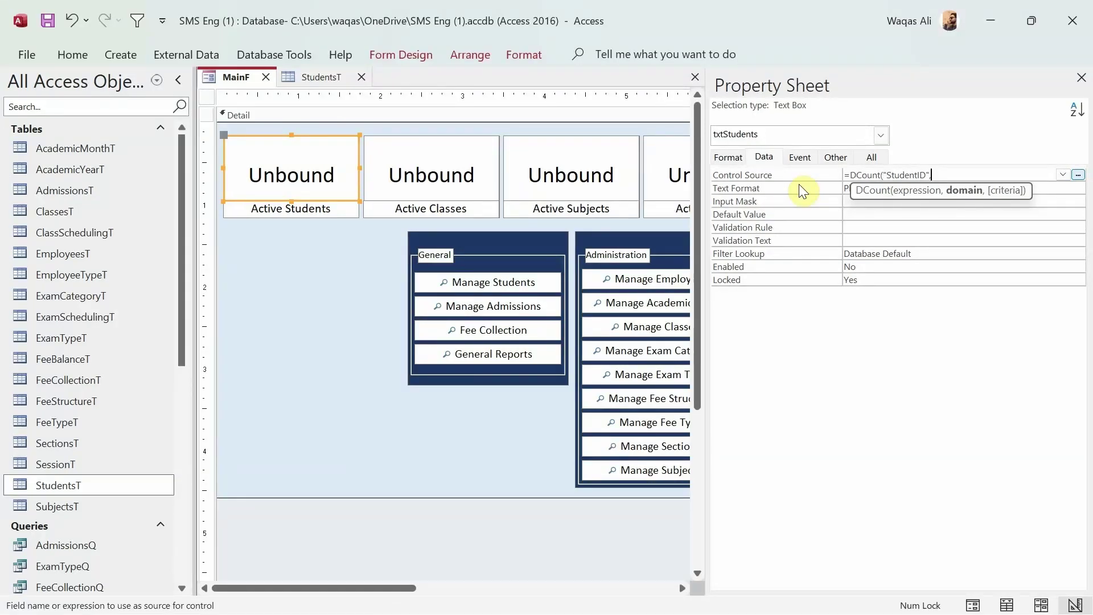
{"action": "type", "text": "\"Students"}
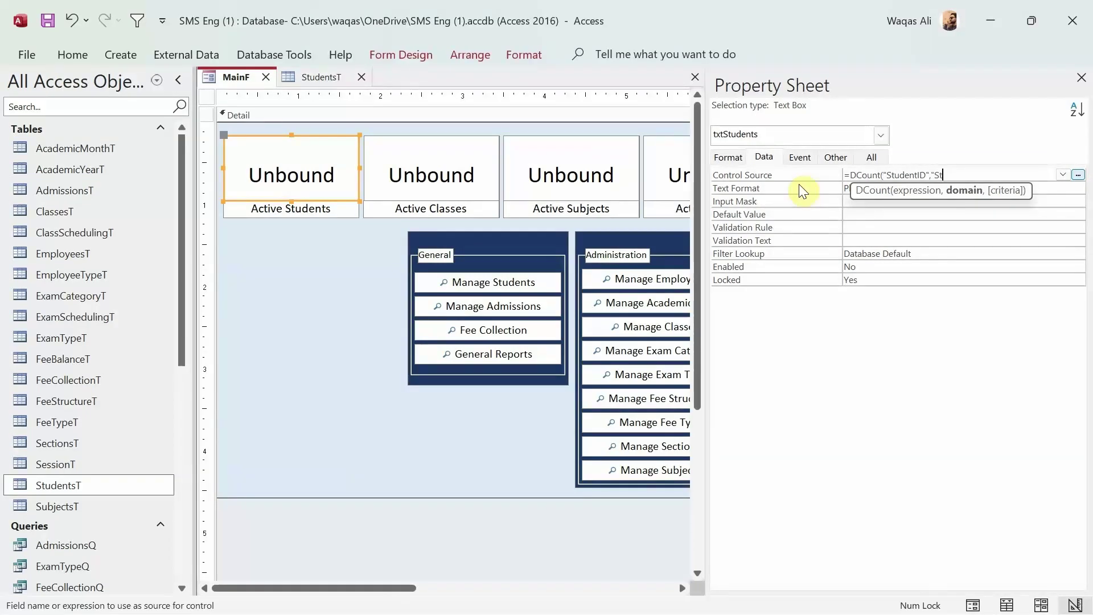
{"action": "type", "text": "T"}
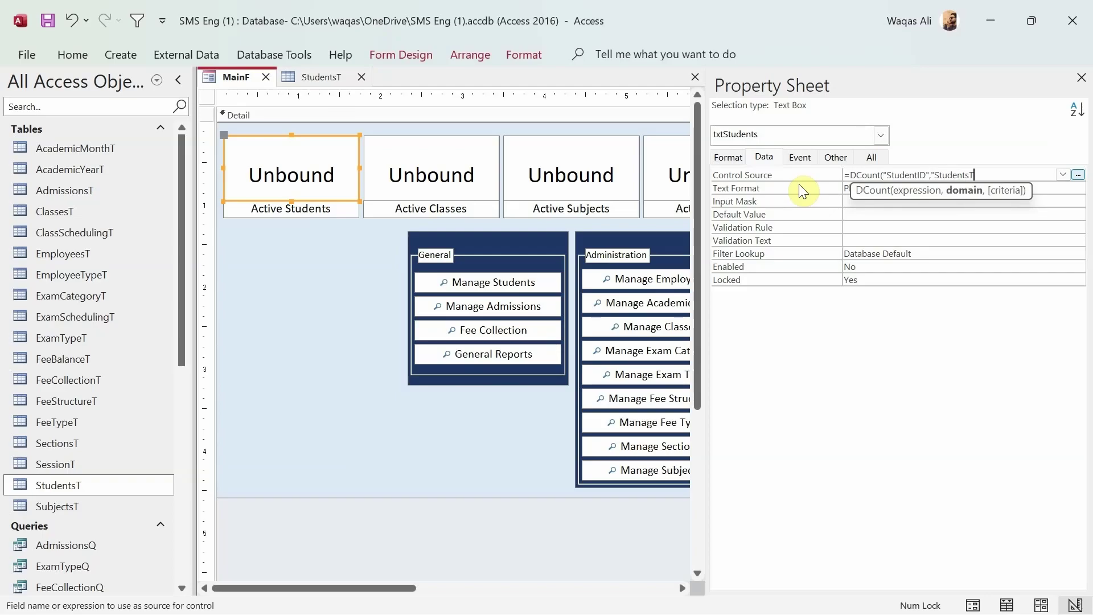
{"action": "type", "text": "\","}
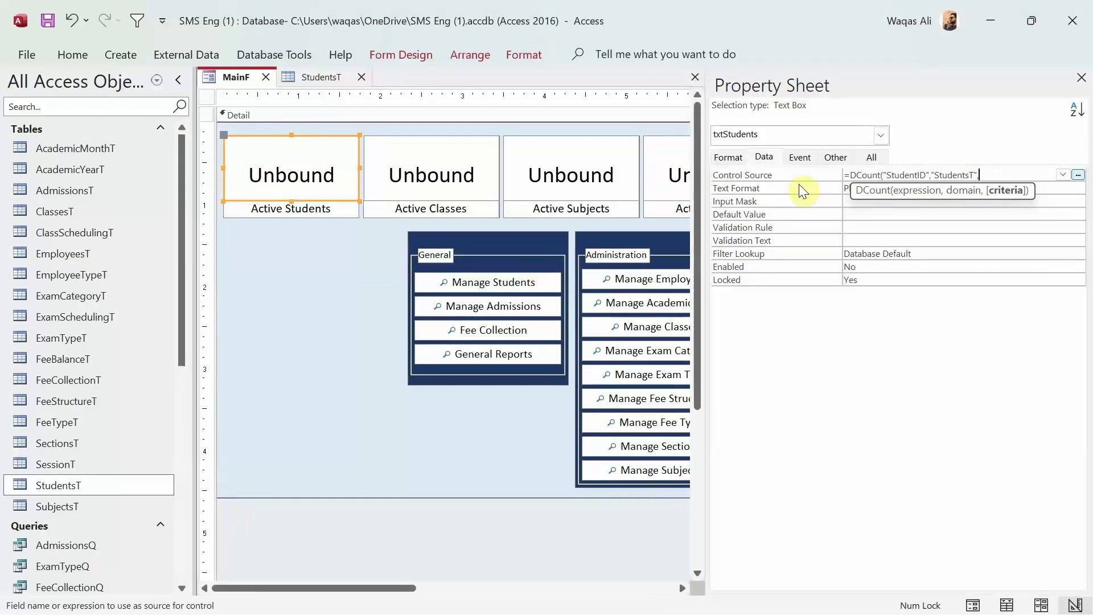
{"action": "type", "text": "\"Stu=a"}
{"action": "key", "text": "BackSpace"}
{"action": "key", "text": "BackSpace"}
{"action": "key", "text": "BackSpace"}
{"action": "type", "text": "atus='Active'\")"}
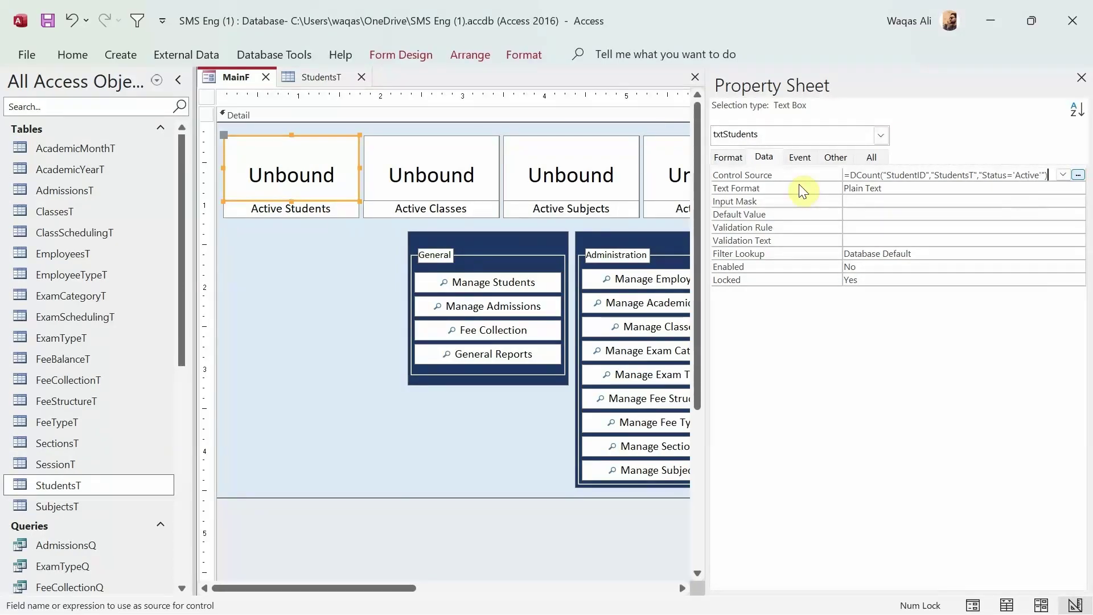
{"action": "key", "text": "Return"}
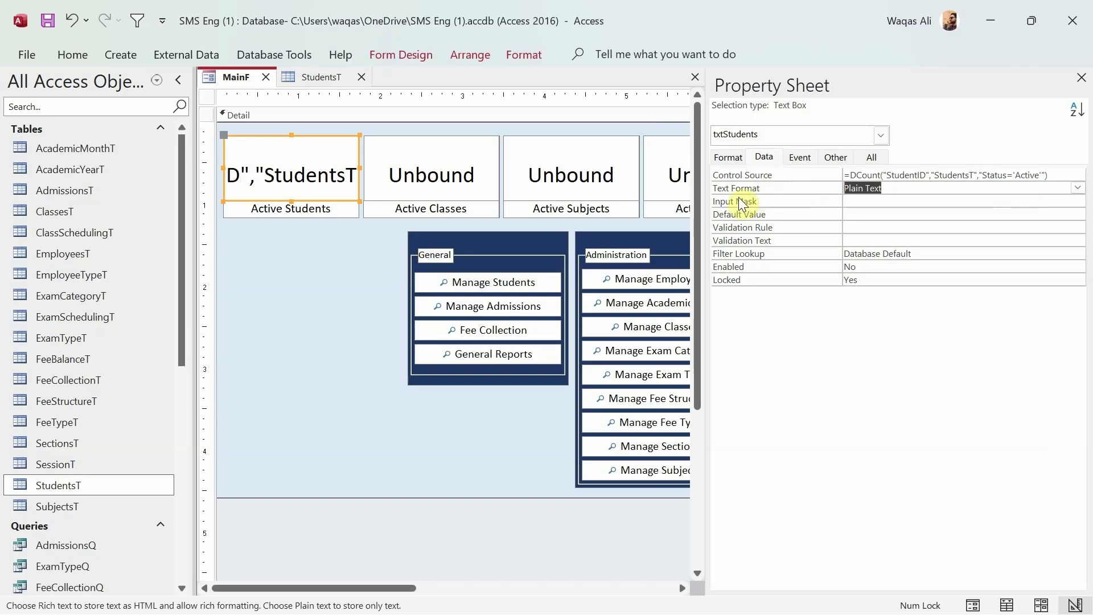
- Narrow the Property Sheet and bring up StudentsT scrolled to its Status column
{"action": "left_click_drag", "start_coordinate": [704, 211], "coordinate": [827, 213]}
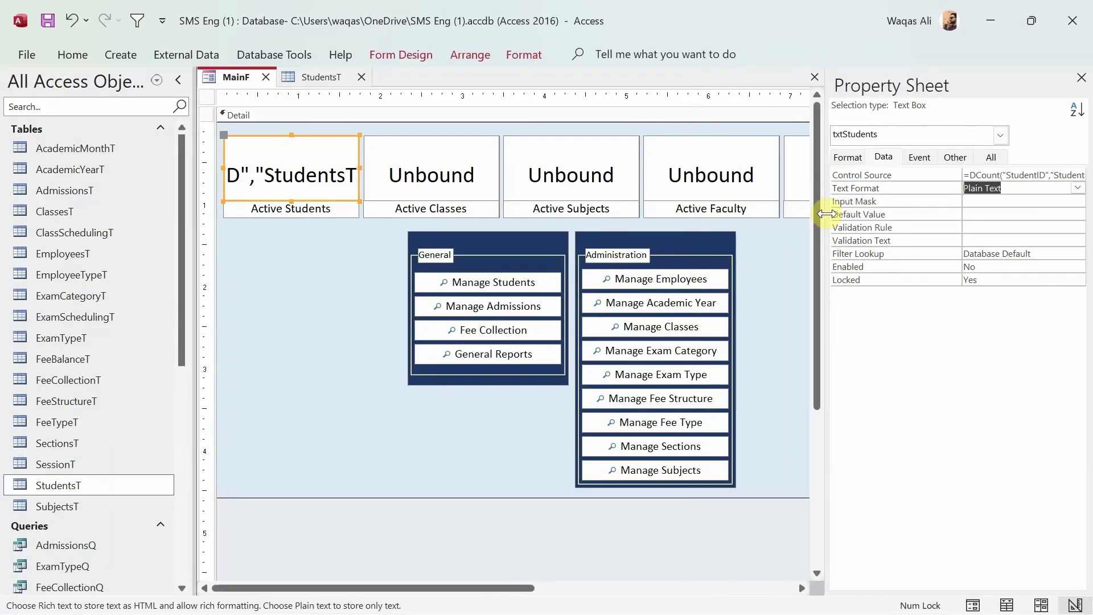
{"action": "right_click", "coordinate": [223, 76]}
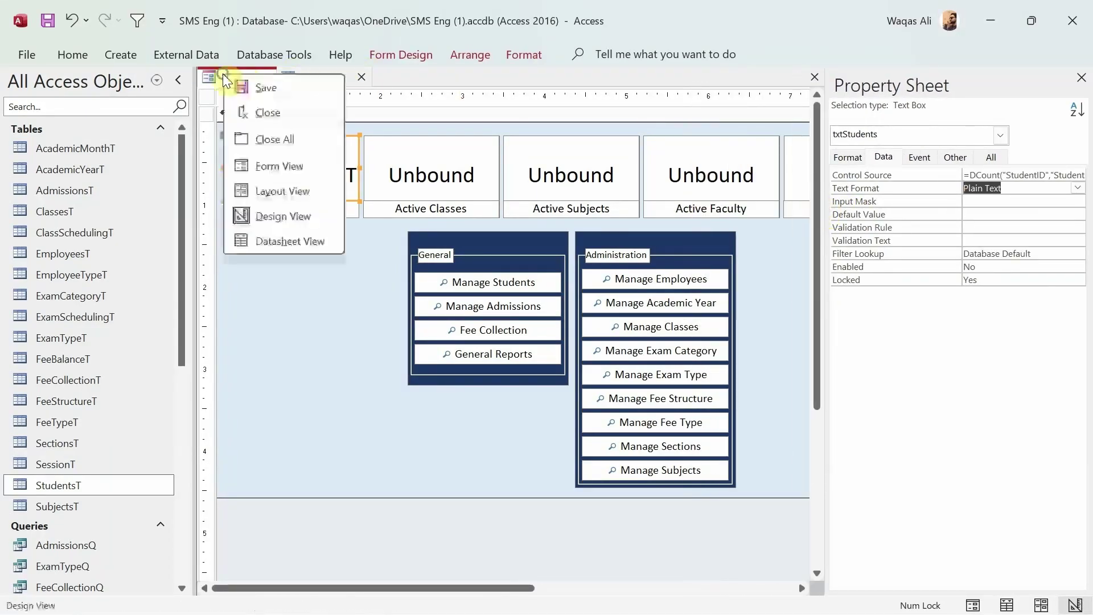
{"action": "key", "text": "Escape"}
{"action": "left_click", "coordinate": [317, 76]}
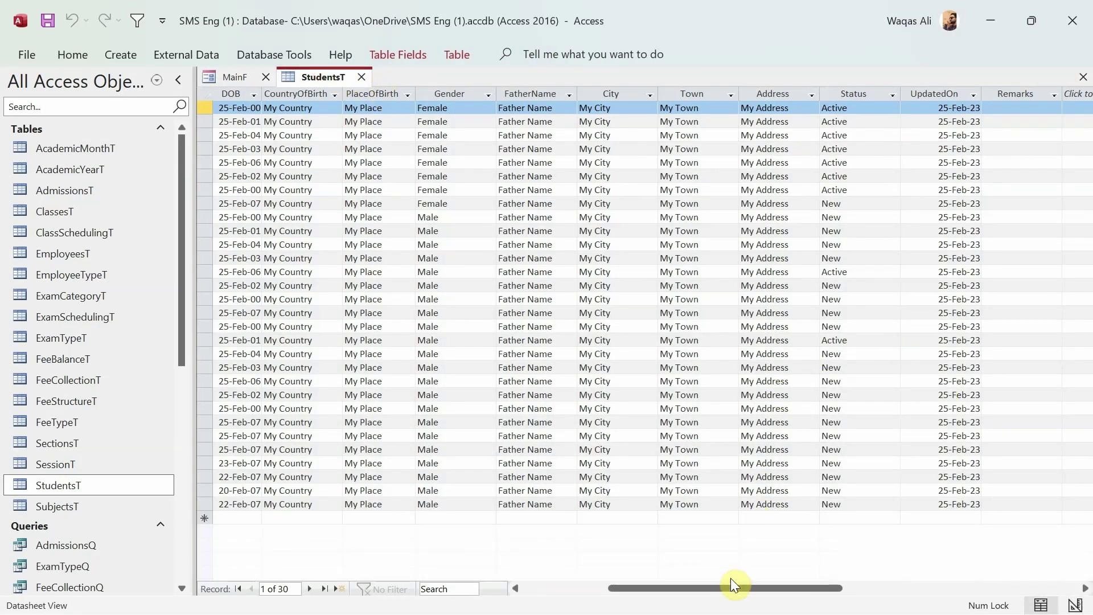
{"action": "left_click_drag", "start_coordinate": [716, 589], "coordinate": [614, 586]}
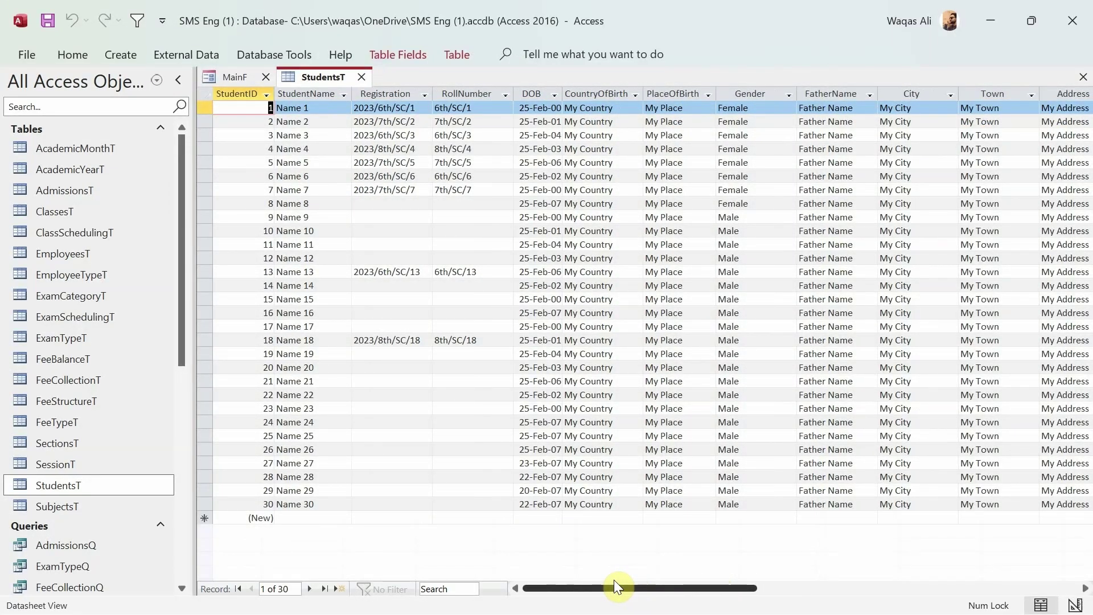
{"action": "left_click_drag", "start_coordinate": [620, 585], "coordinate": [720, 566]}
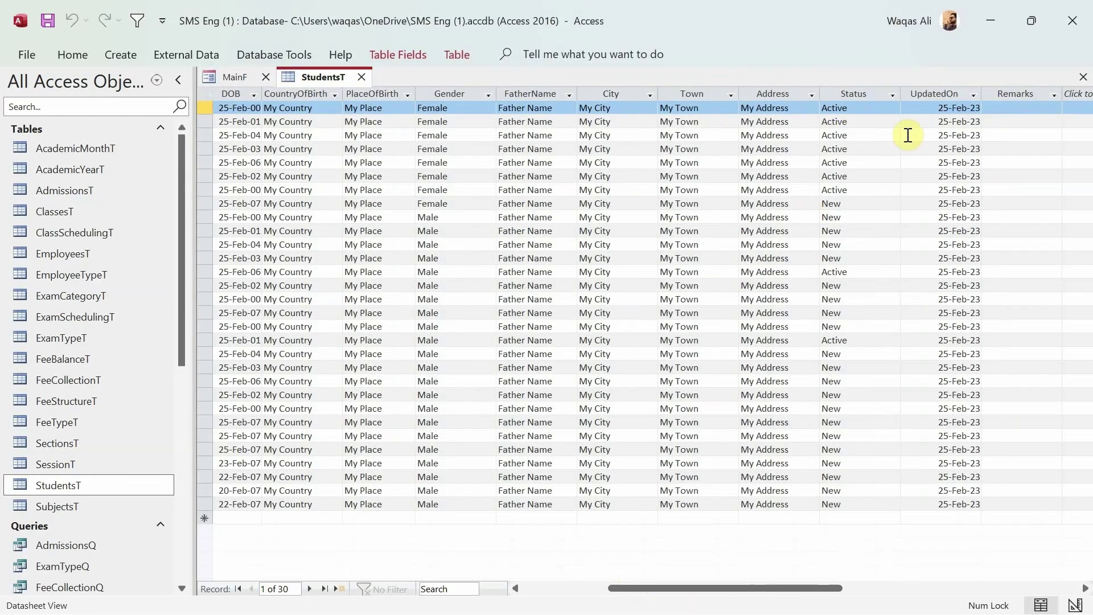
- Filter StudentsT's Status to Active only, leaving 9 records, then return to MainF
{"action": "left_click", "coordinate": [892, 94]}
{"action": "left_click", "coordinate": [938, 212]}
{"action": "left_click", "coordinate": [933, 246]}
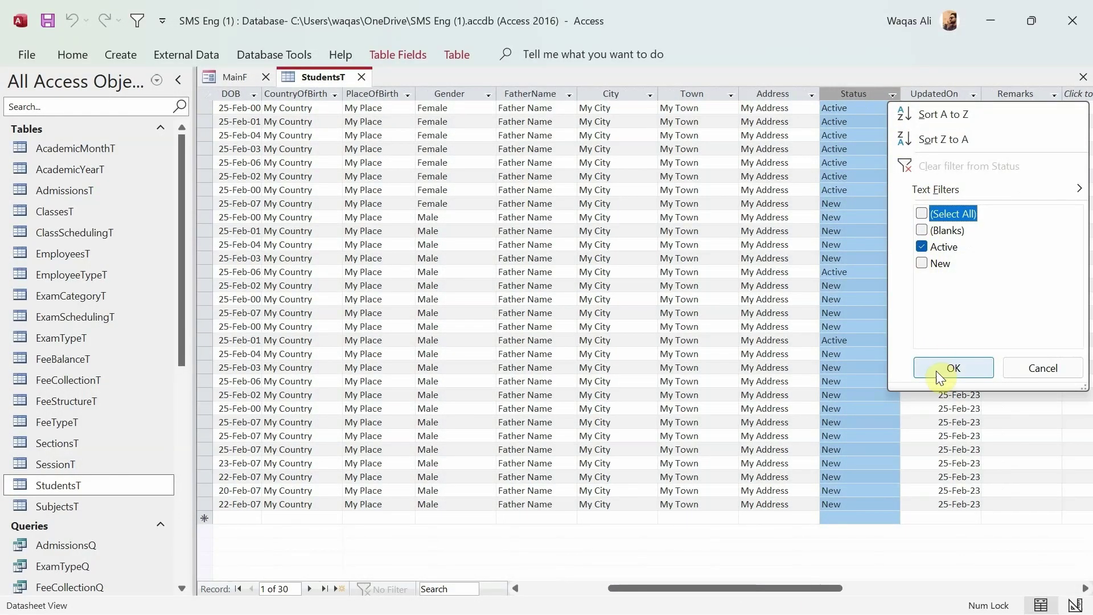
{"action": "left_click", "coordinate": [952, 368]}
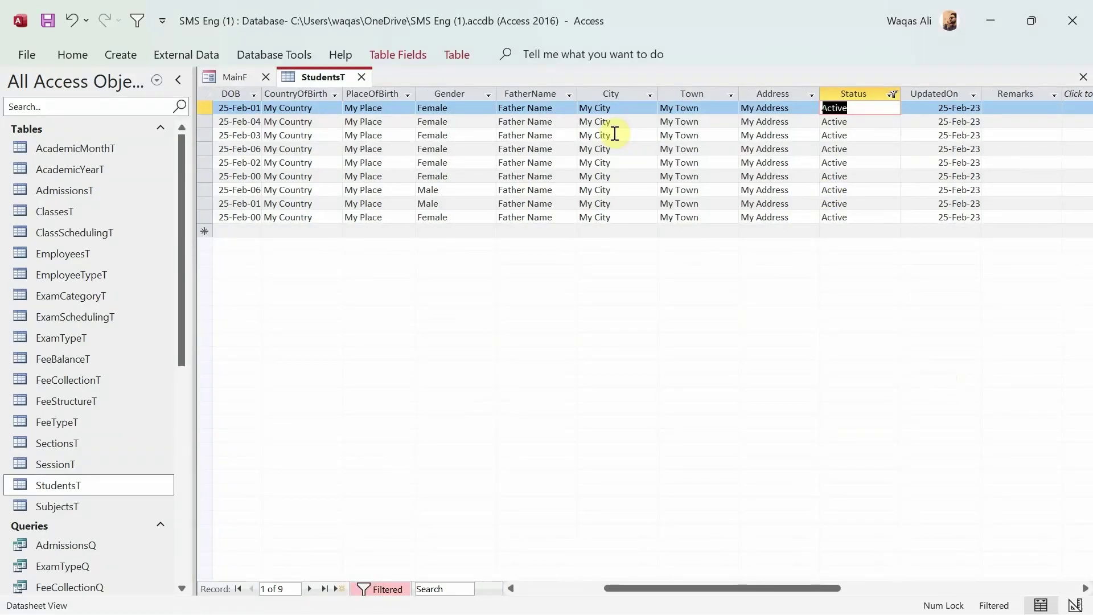
{"action": "left_click", "coordinate": [235, 77]}
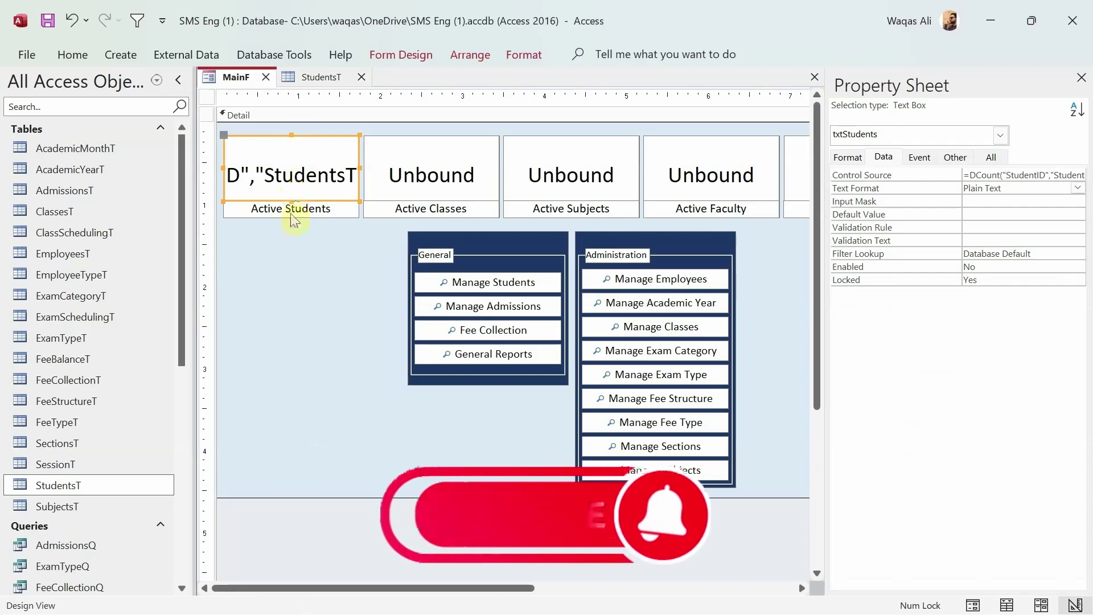
{"action": "right_click", "coordinate": [234, 78]}
- Close StudentsT without saving and run MainF in Form View, showing 9 Active Students
{"action": "key", "text": "Escape"}
{"action": "left_click", "coordinate": [362, 77]}
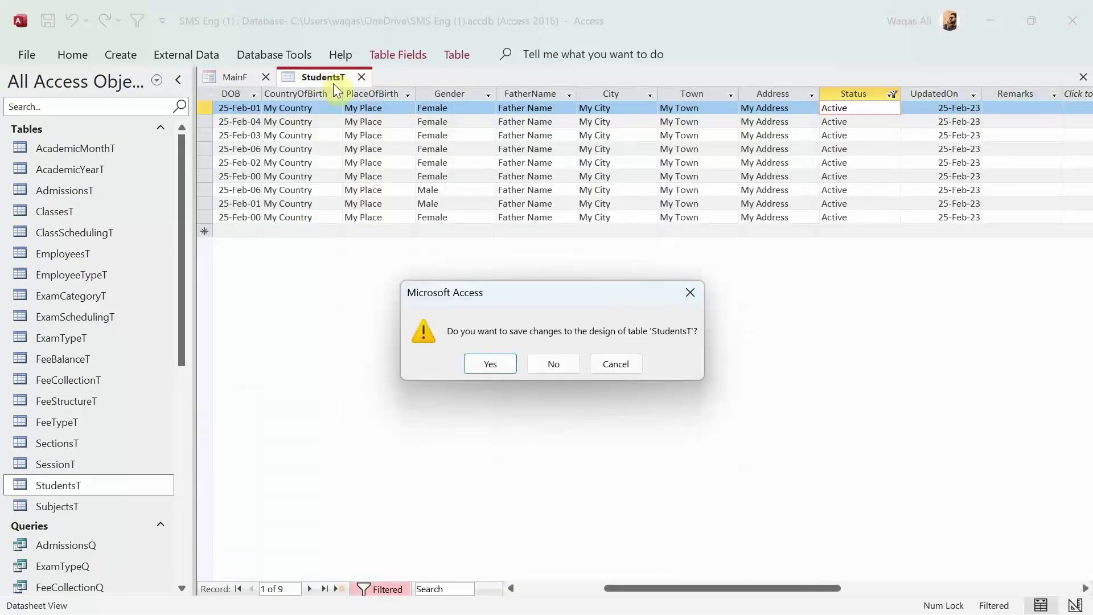
{"action": "left_click", "coordinate": [537, 357]}
{"action": "right_click", "coordinate": [225, 80]}
{"action": "key", "text": "Escape"}
{"action": "right_click", "coordinate": [231, 71]}
{"action": "left_click", "coordinate": [279, 171]}
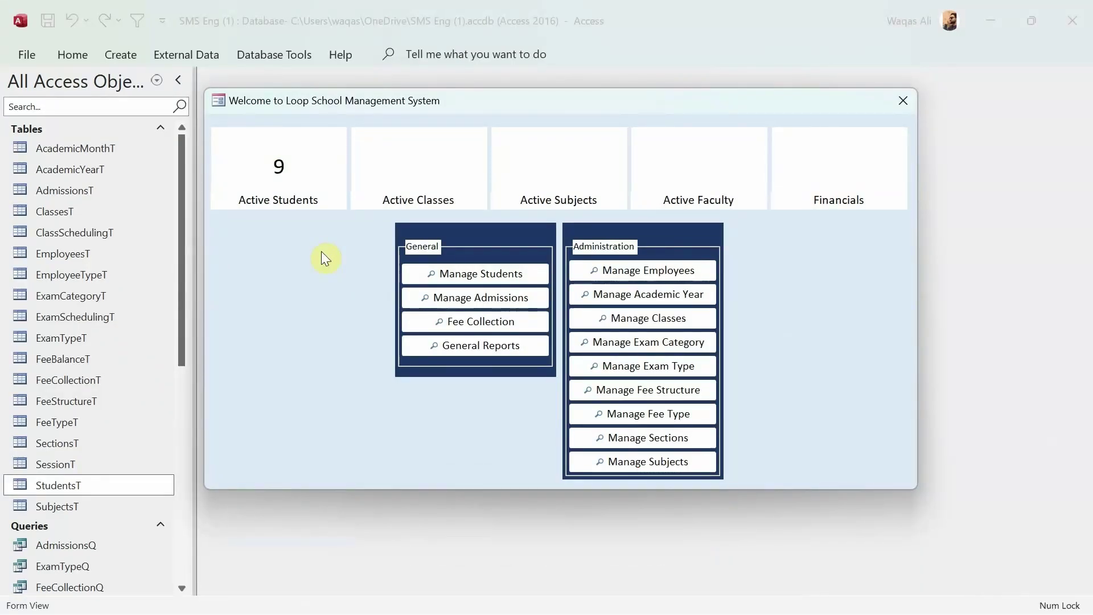
- Open the Manage Students form, move it aside, then close it
{"action": "left_click", "coordinate": [465, 274]}
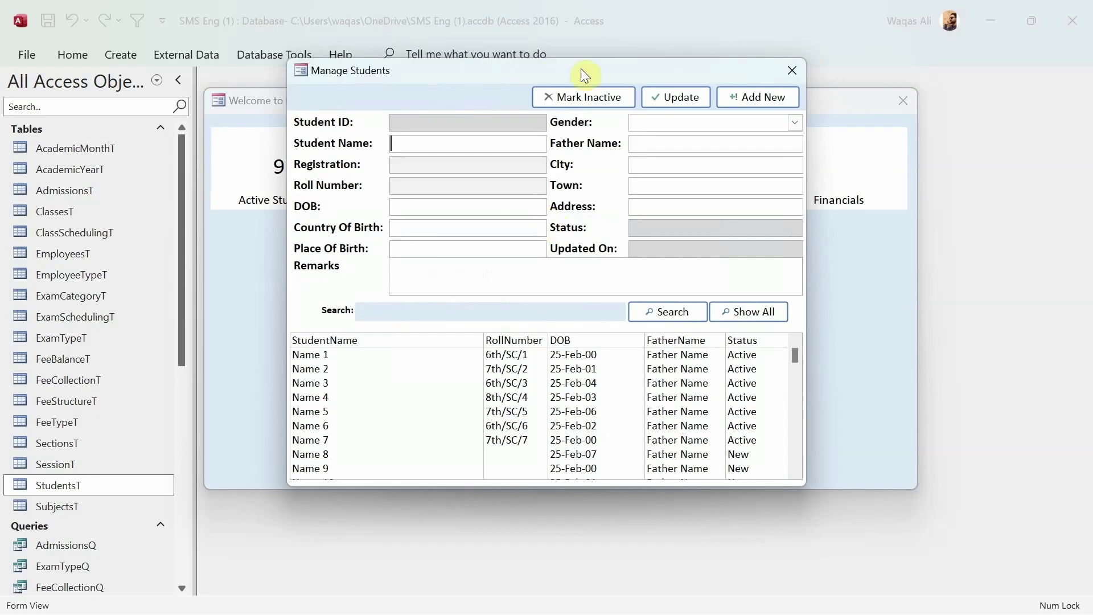
{"action": "left_click_drag", "start_coordinate": [580, 73], "coordinate": [714, 98]}
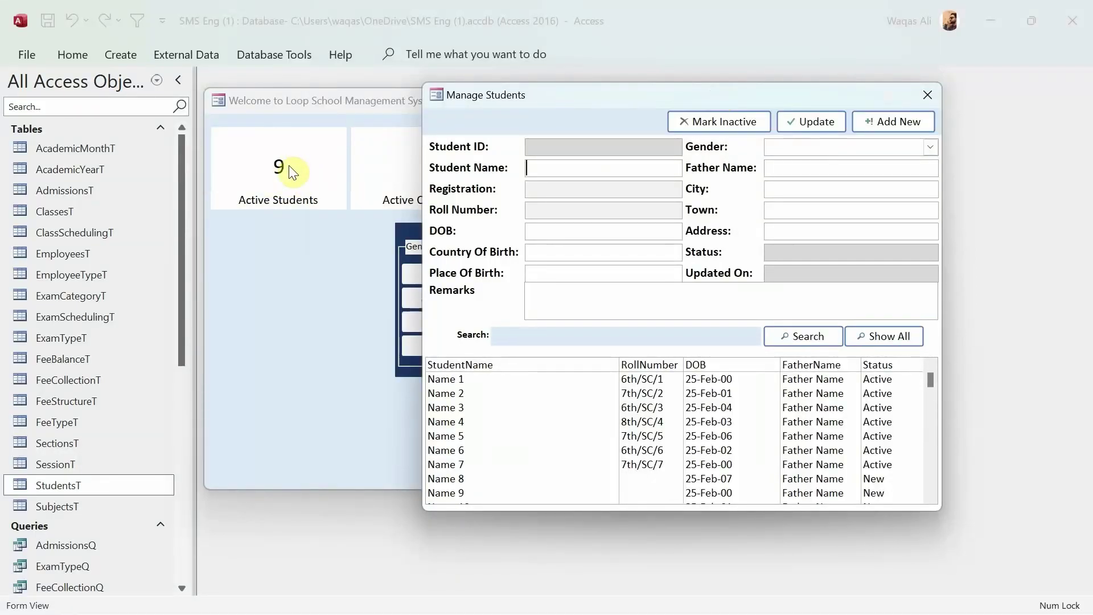
{"action": "left_click", "coordinate": [927, 95]}
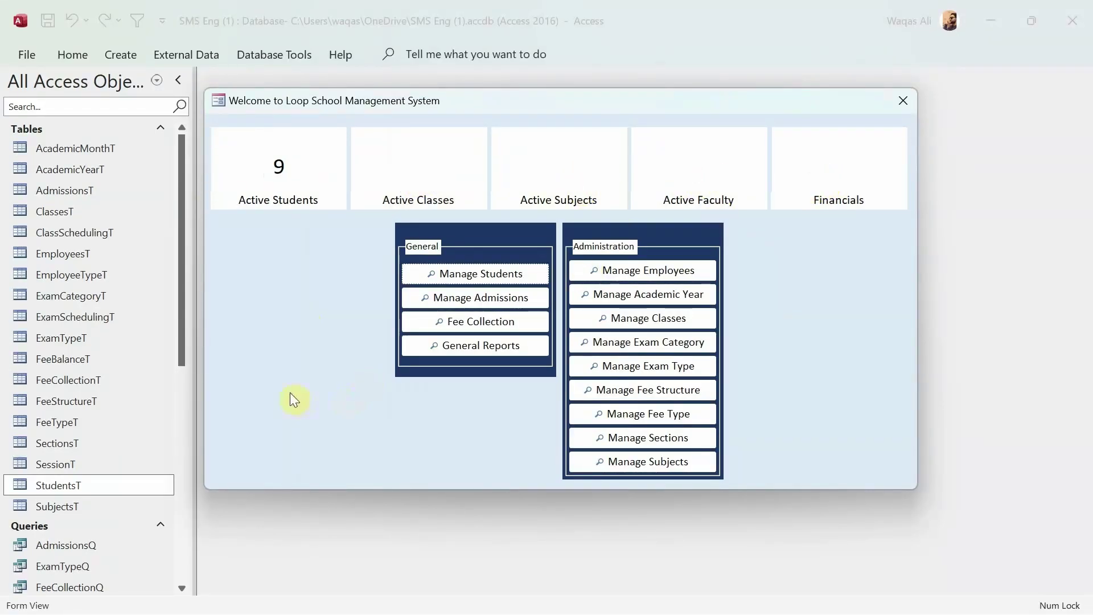
- Switch MainF back to Design View and open ClassesT, closing the empty SessionT table
{"action": "right_click", "coordinate": [288, 365]}
{"action": "left_click", "coordinate": [320, 416]}
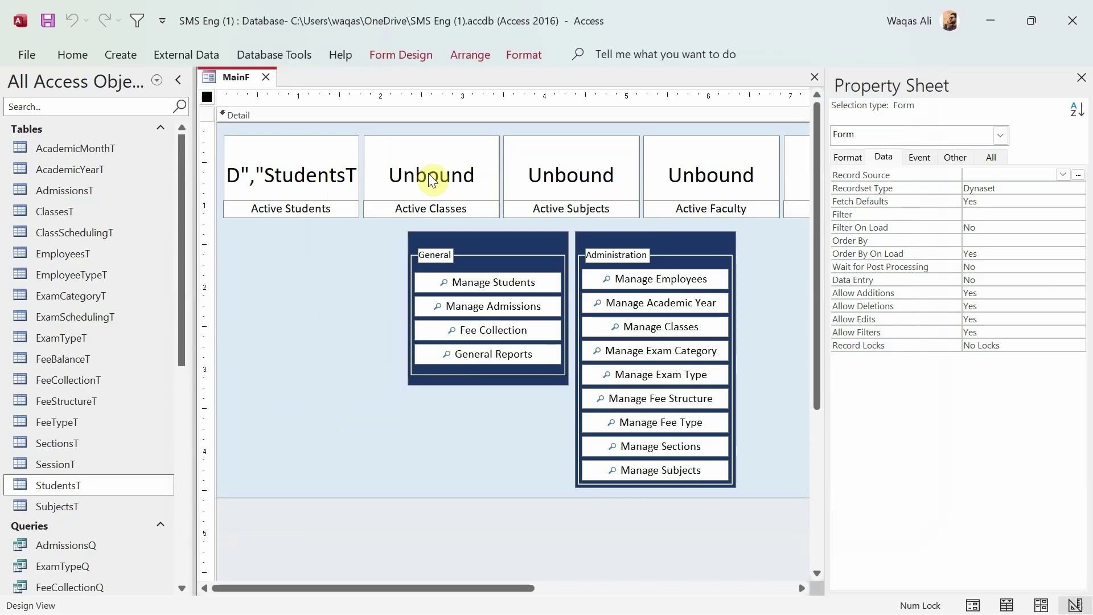
{"action": "left_click", "coordinate": [67, 487]}
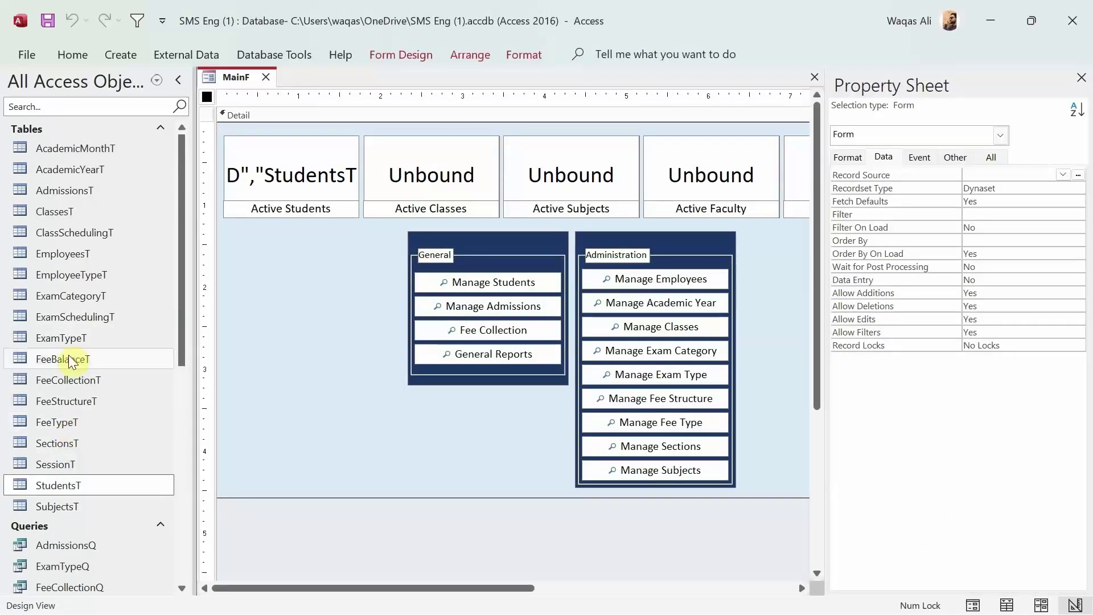
{"action": "double_click", "coordinate": [62, 215]}
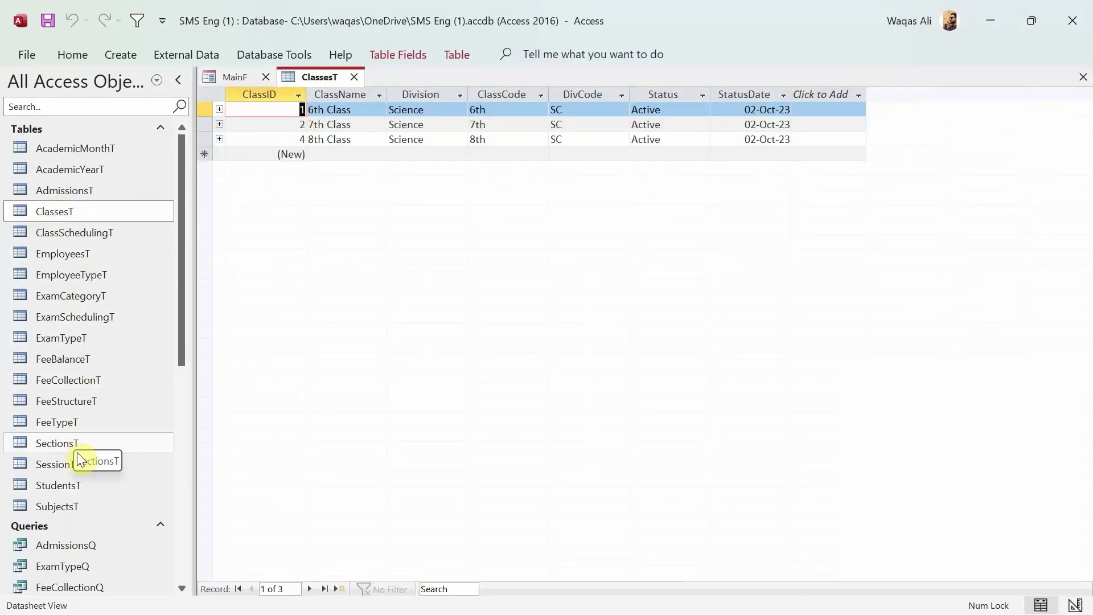
{"action": "double_click", "coordinate": [59, 466]}
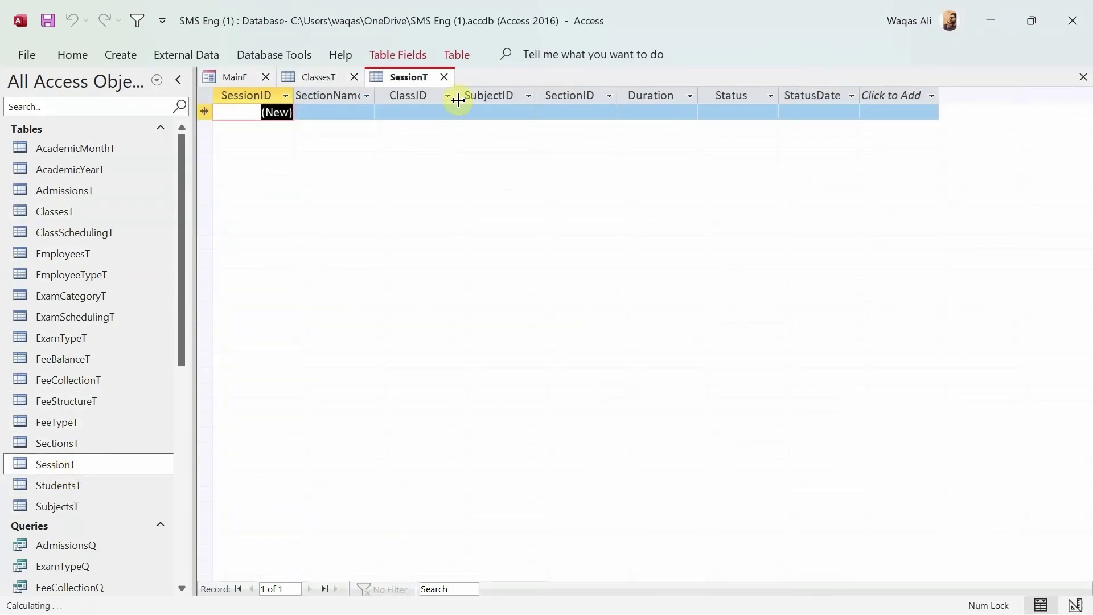
{"action": "left_click", "coordinate": [444, 77]}
- Open SectionsT and compare its 4 Active sections with ClassesT before returning to MainF
{"action": "double_click", "coordinate": [115, 442]}
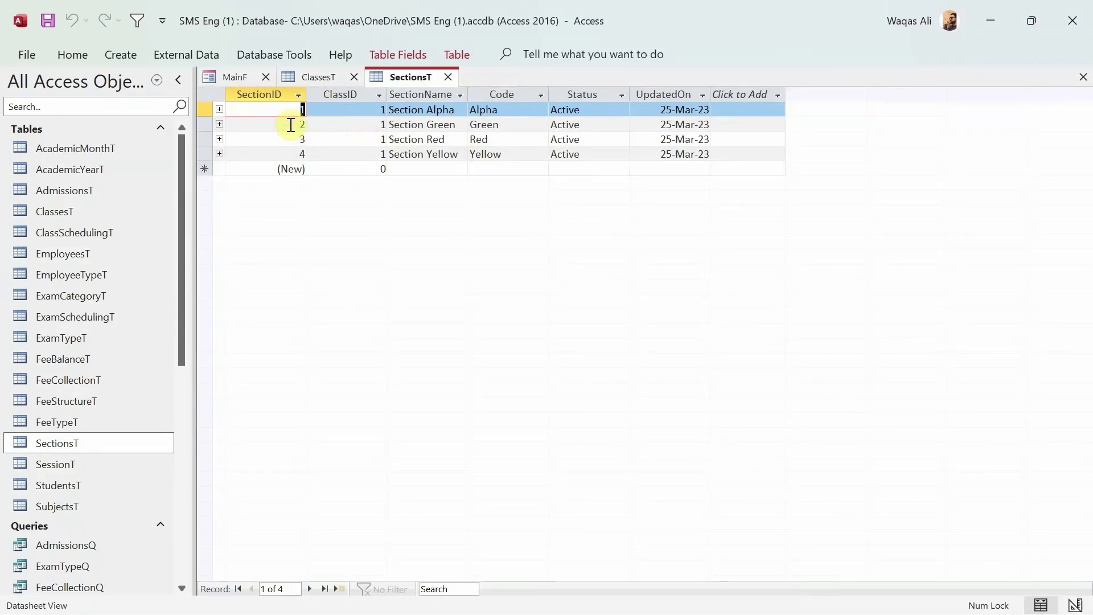
{"action": "left_click", "coordinate": [320, 79]}
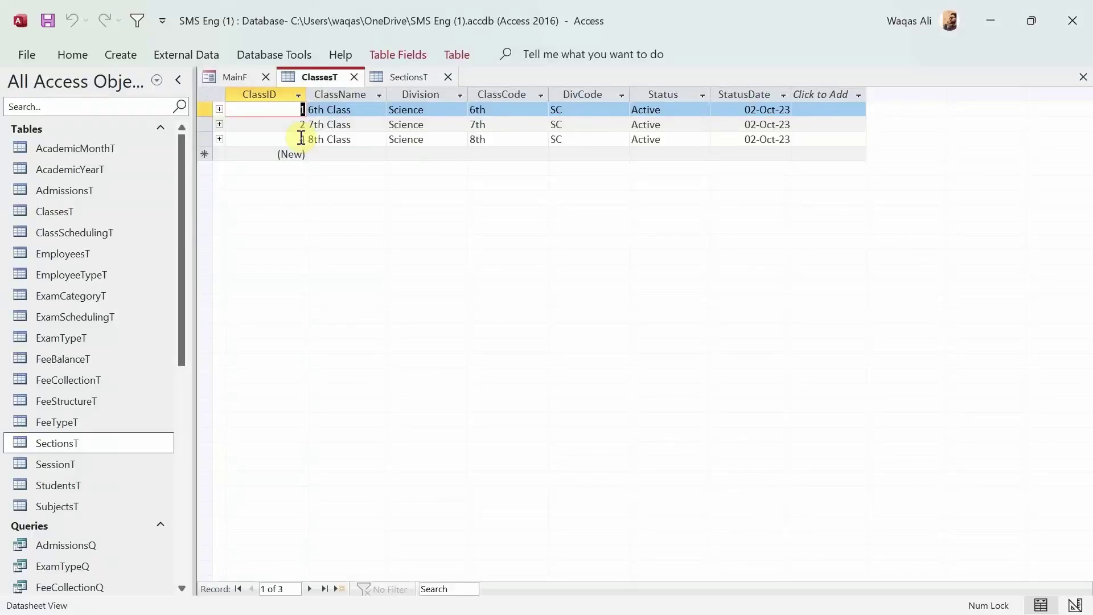
{"action": "left_click", "coordinate": [401, 80]}
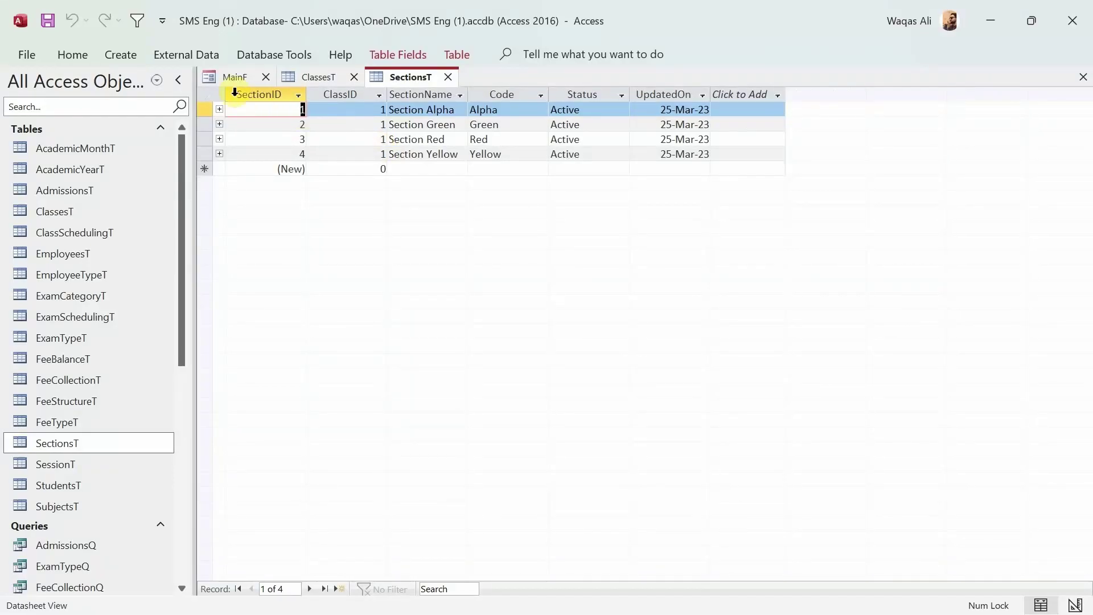
{"action": "left_click", "coordinate": [230, 80]}
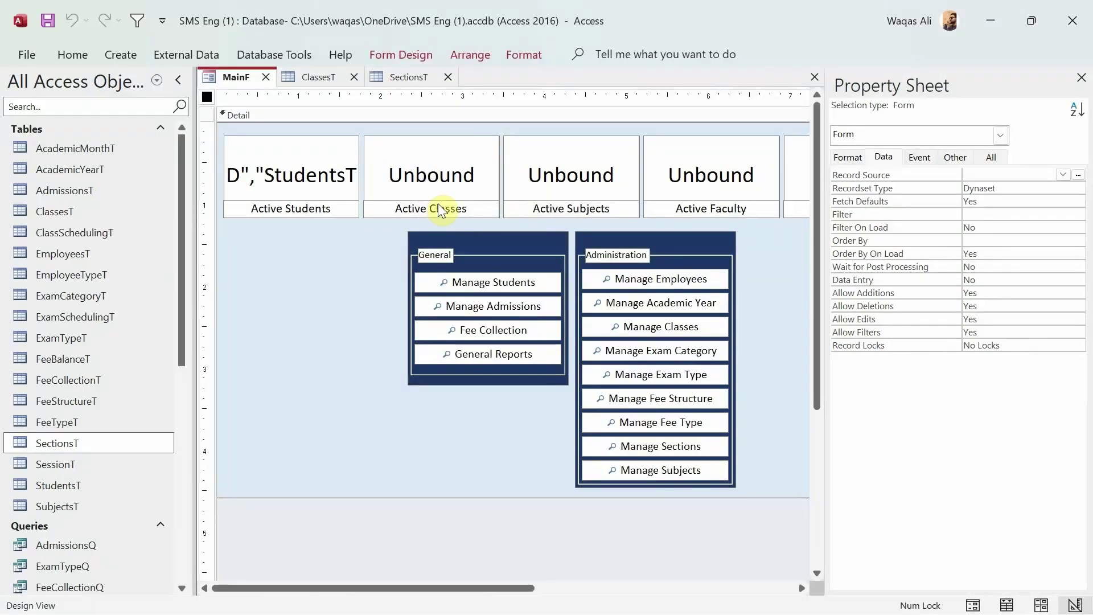
- Set txtClasses' Control Source to =DCount("SectionID","SectionsT")
{"action": "left_click", "coordinate": [882, 156]}
{"action": "left_click", "coordinate": [973, 175]}
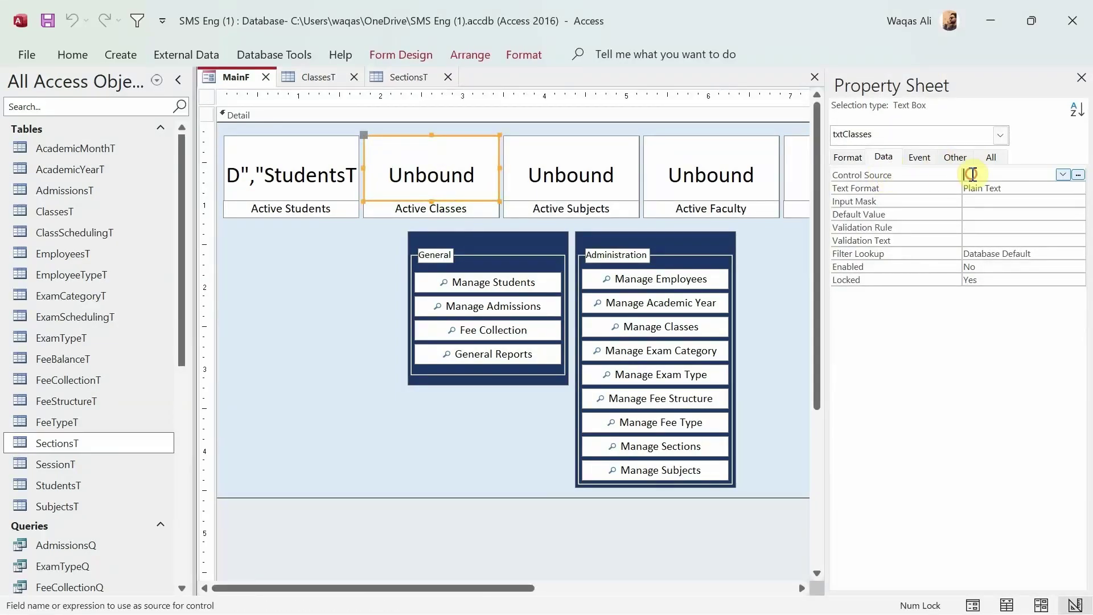
{"action": "left_click_drag", "start_coordinate": [825, 176], "coordinate": [703, 184]}
{"action": "left_click", "coordinate": [861, 176]}
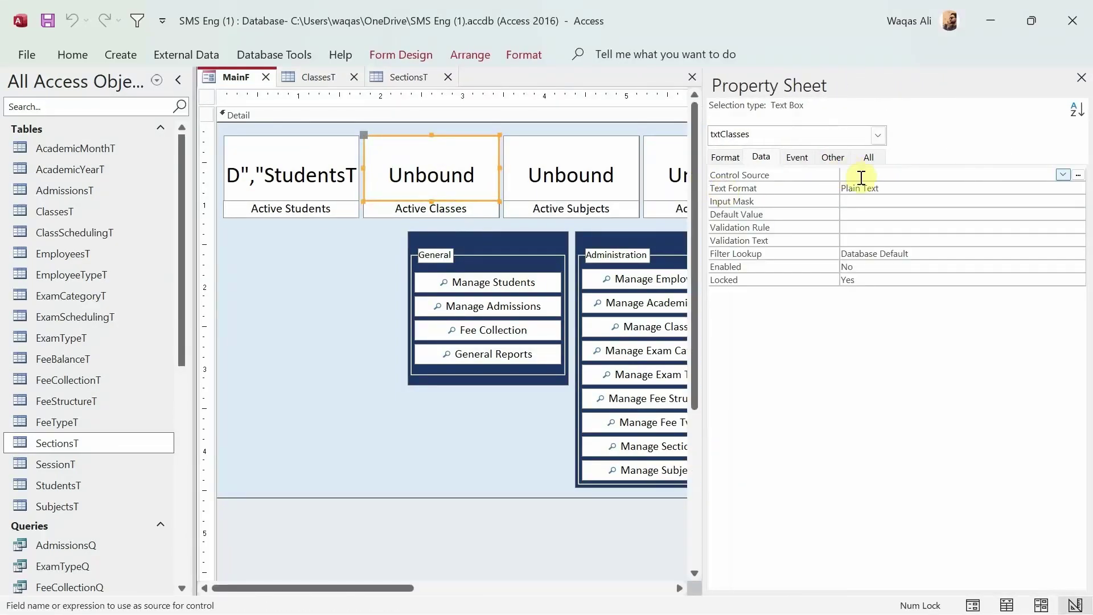
{"action": "type", "text": "=d"}
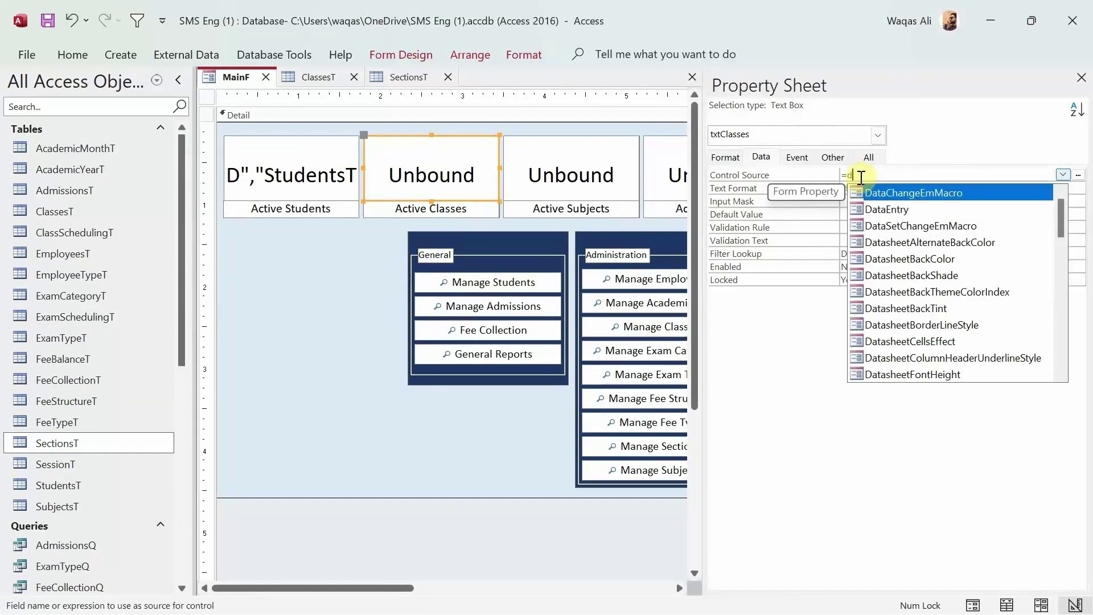
{"action": "type", "text": "count("}
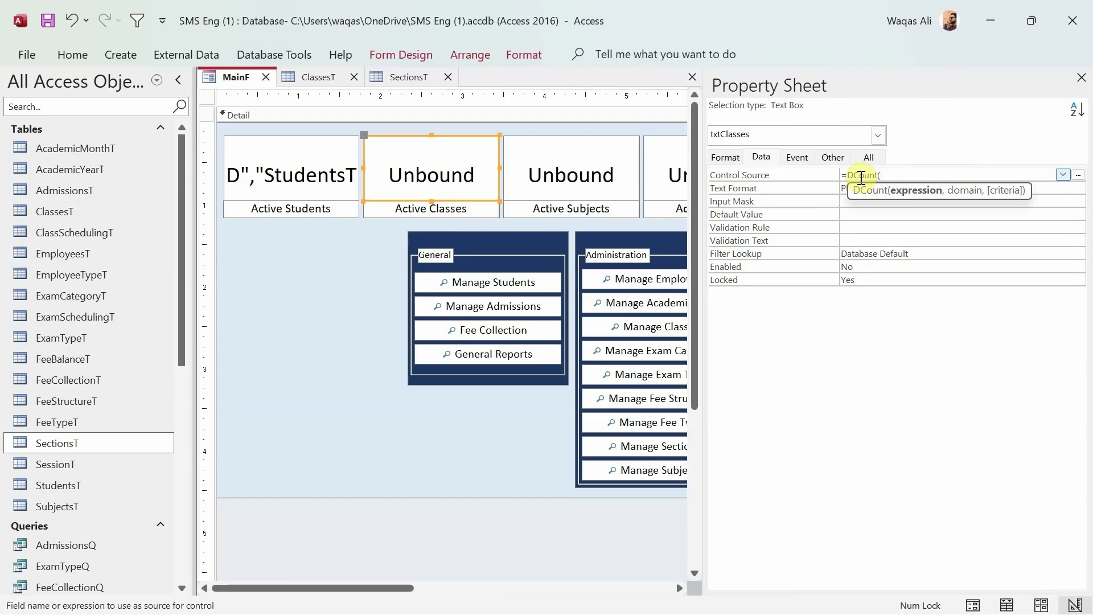
{"action": "type", "text": "\"SectionID"}
{"action": "type", "text": ","}
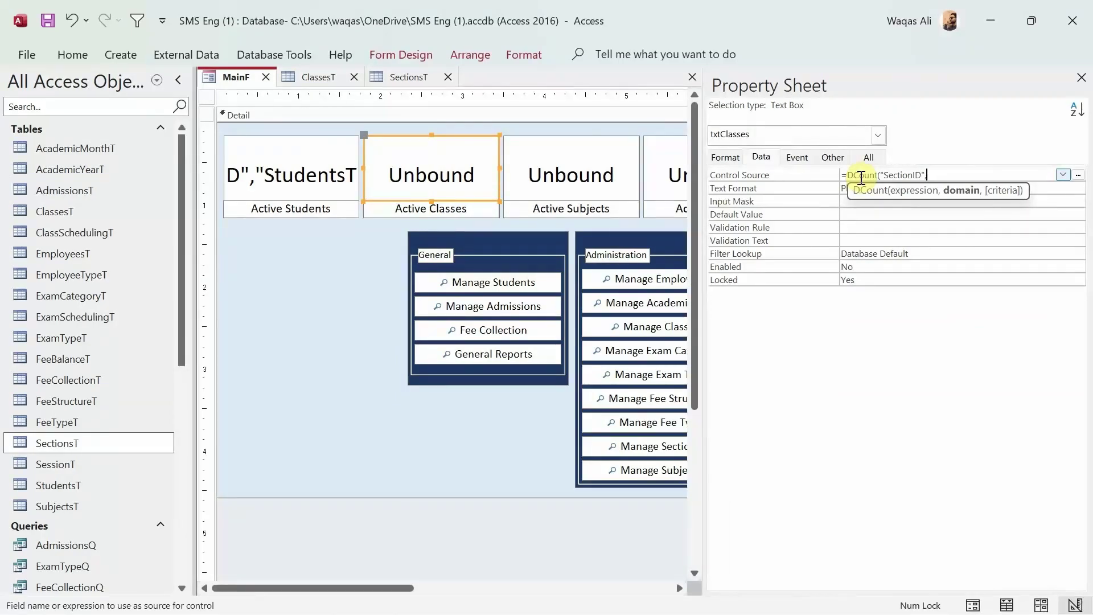
{"action": "type", "text": "\"SectionsT\")"}
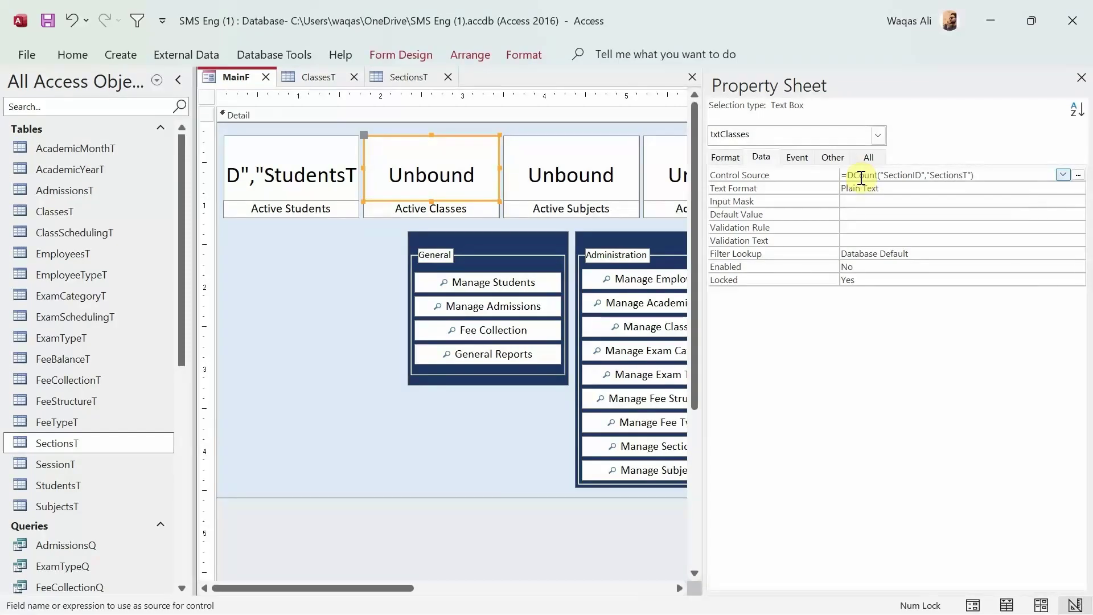
{"action": "key", "text": "Return"}
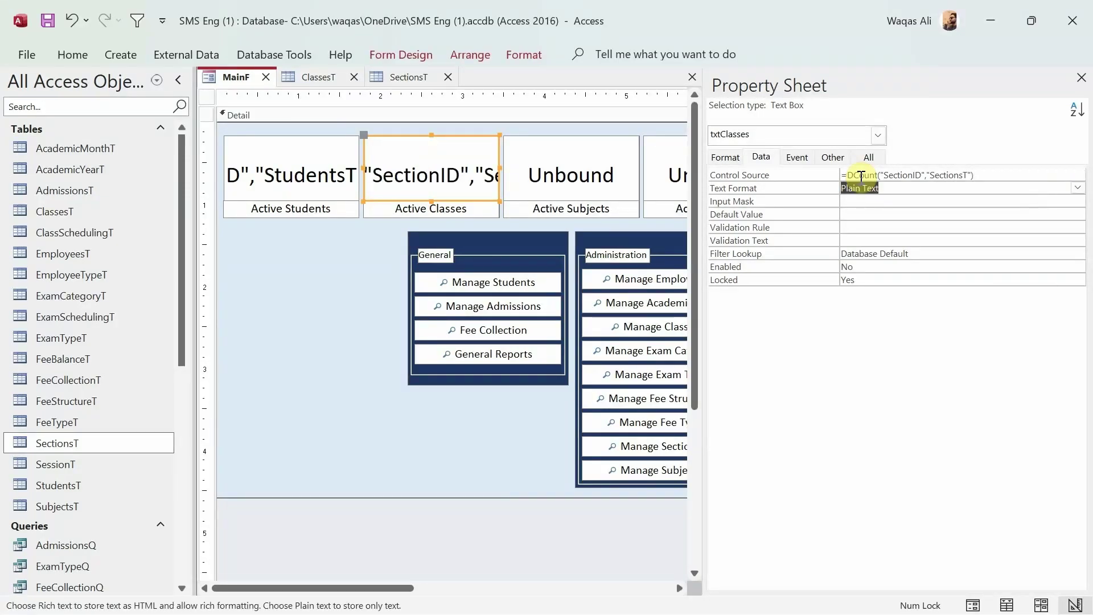
- Run MainF in Form View to confirm Active Classes shows 4
{"action": "right_click", "coordinate": [232, 77]}
{"action": "left_click", "coordinate": [228, 77]}
{"action": "right_click", "coordinate": [227, 78]}
{"action": "left_click", "coordinate": [289, 161]}
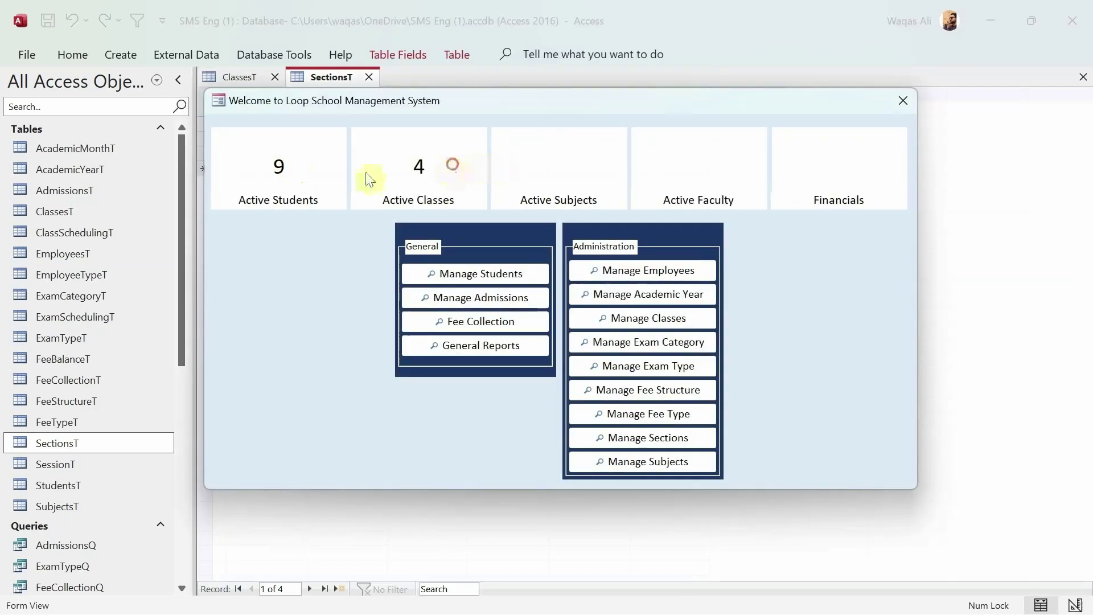
- Return MainF to Design View, review SectionsT and ClassesT, then close both tables
{"action": "right_click", "coordinate": [537, 109]}
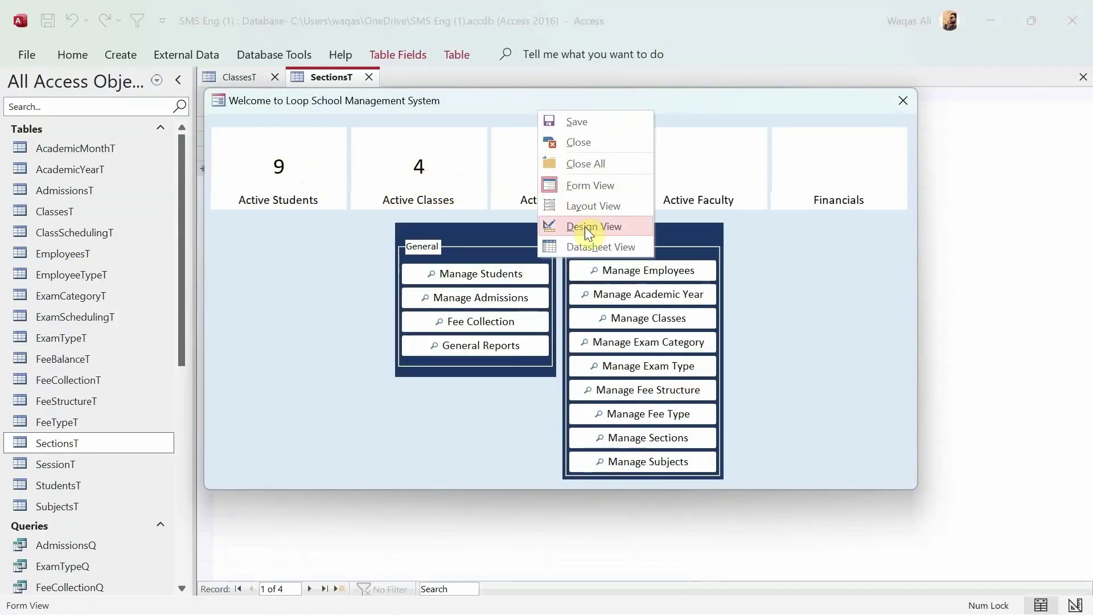
{"action": "left_click", "coordinate": [592, 226]}
{"action": "left_click", "coordinate": [322, 76]}
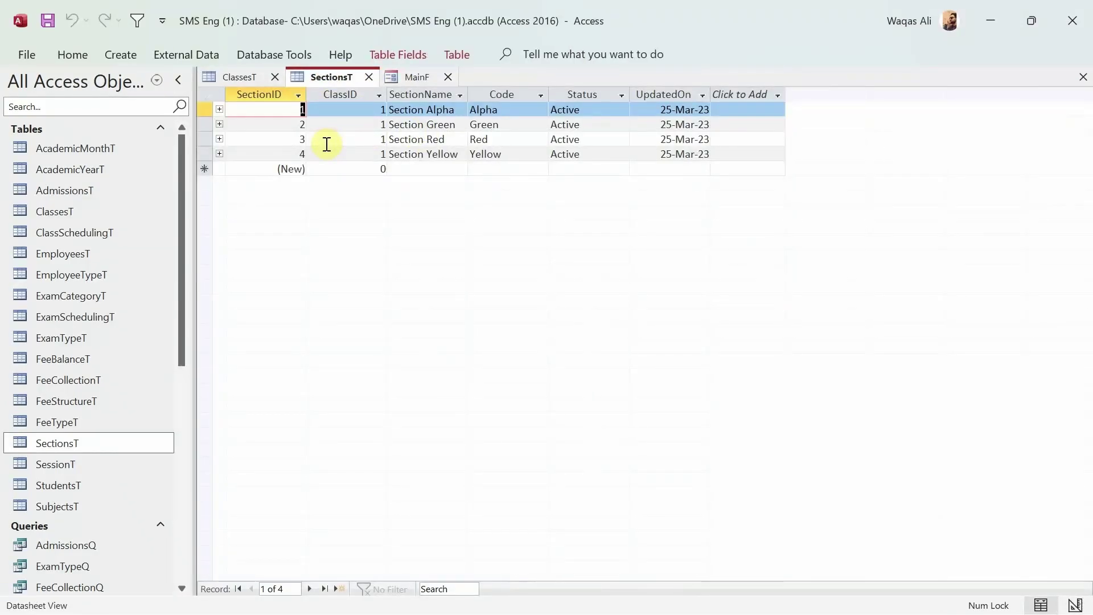
{"action": "left_click", "coordinate": [224, 79]}
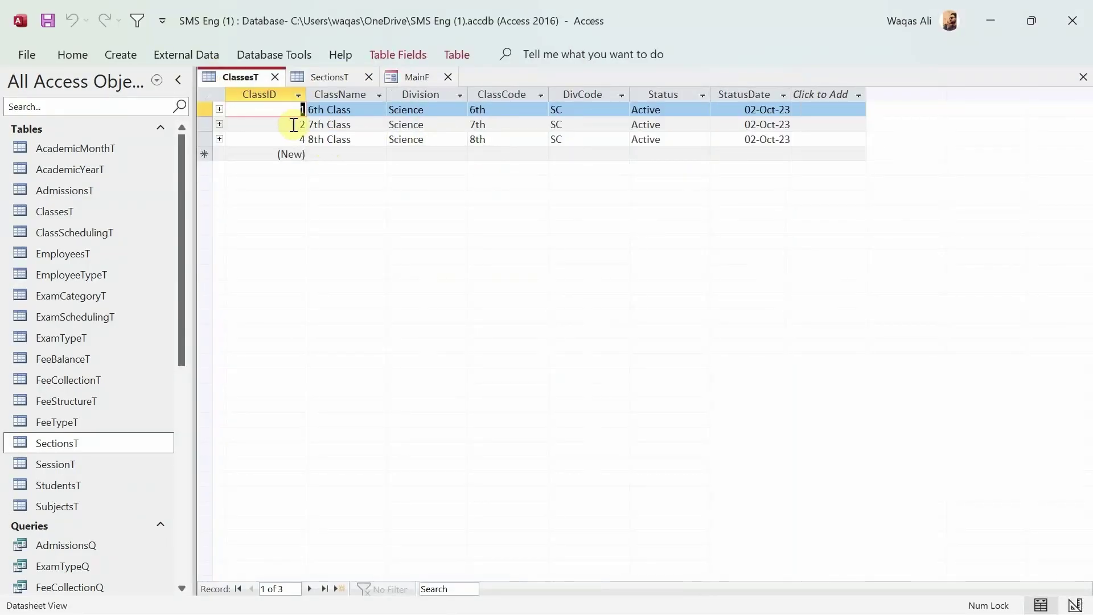
{"action": "left_click", "coordinate": [312, 79]}
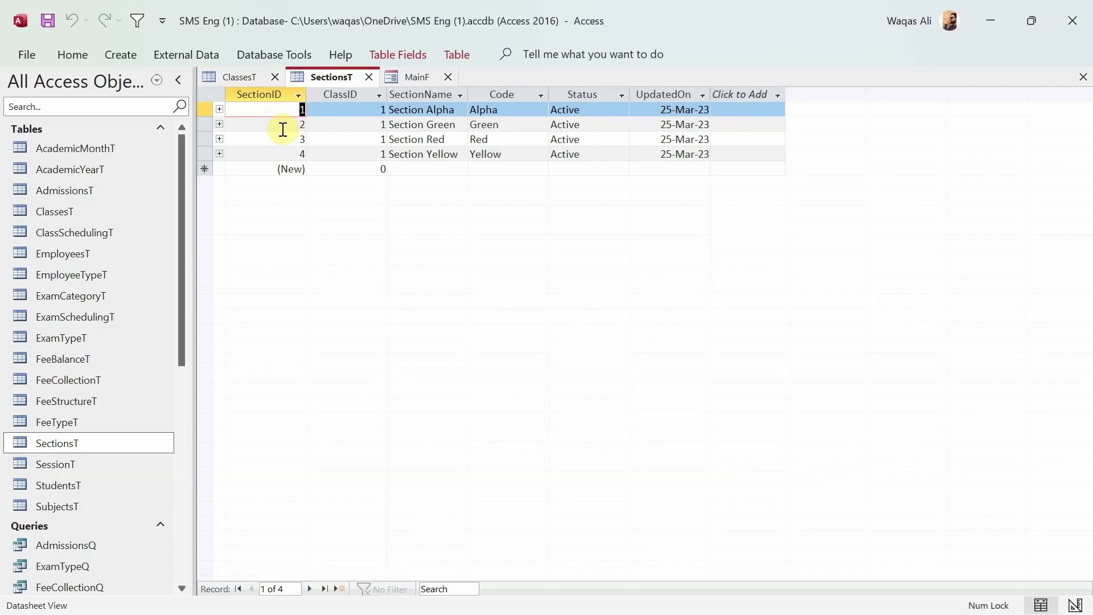
{"action": "left_click", "coordinate": [369, 76]}
{"action": "left_click", "coordinate": [275, 77]}
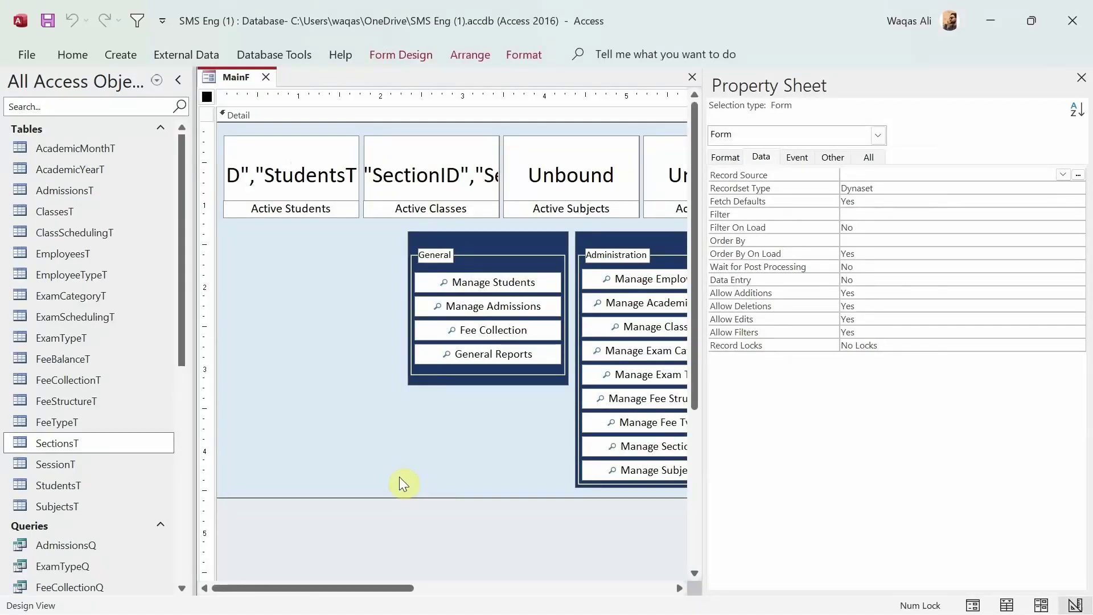
- Enter DCount("SubjectID","SubjectsT") for txtSubjects through the Expression Builder
{"action": "left_click_drag", "start_coordinate": [388, 586], "coordinate": [491, 586]}
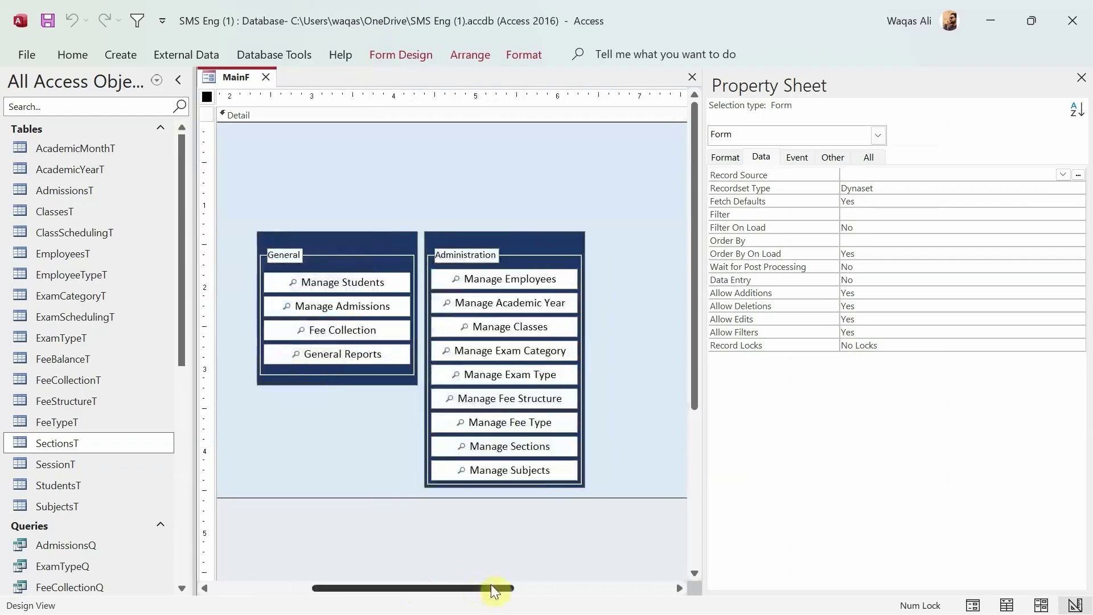
{"action": "left_click", "coordinate": [443, 181]}
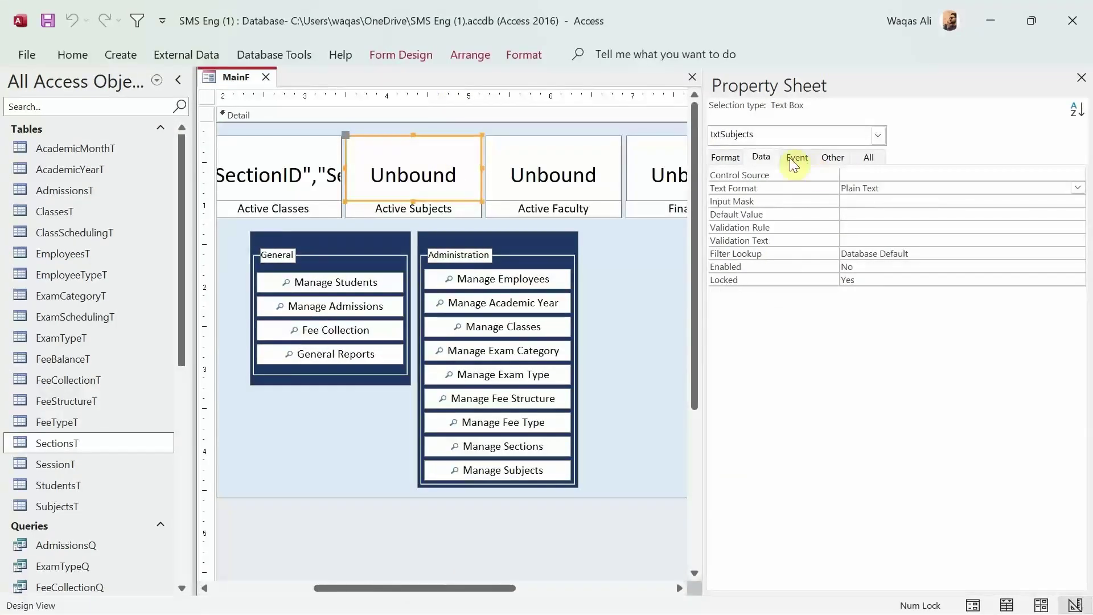
{"action": "left_click", "coordinate": [780, 174]}
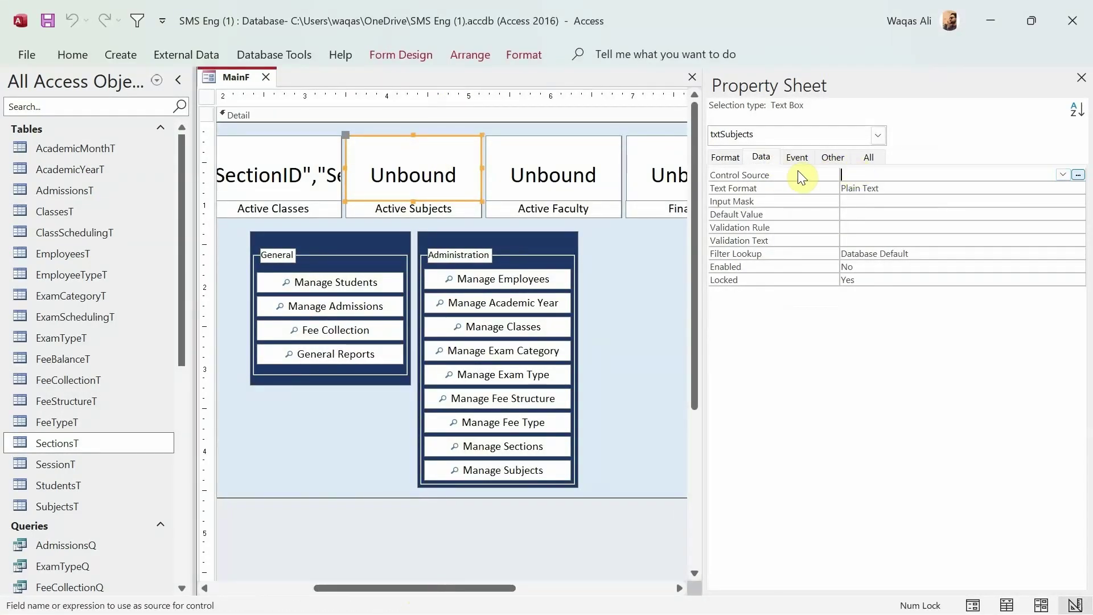
{"action": "left_click", "coordinate": [1079, 176]}
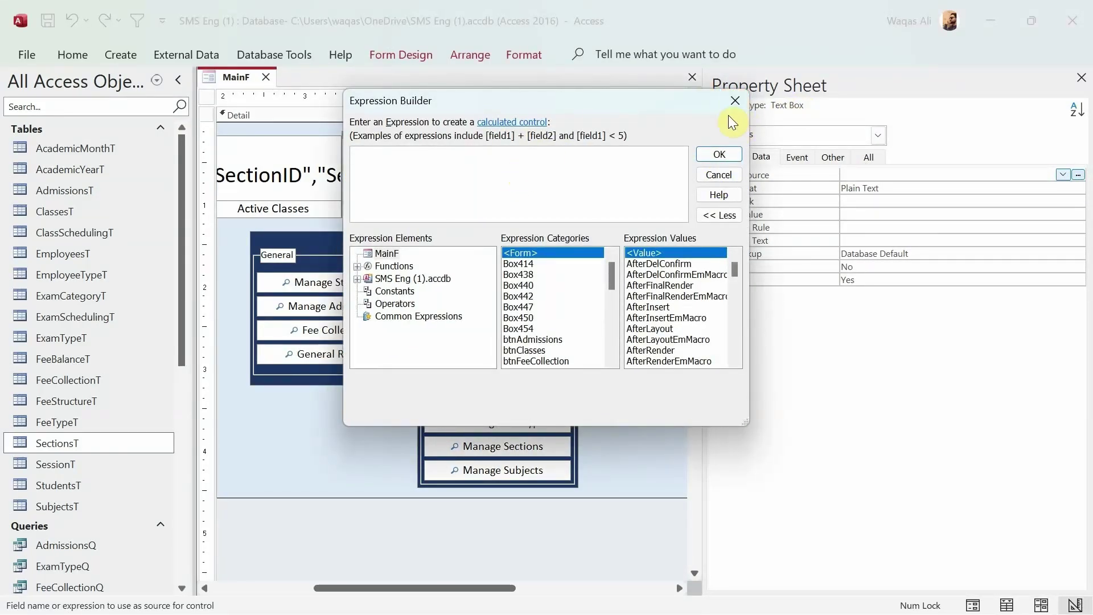
{"action": "left_click_drag", "start_coordinate": [685, 106], "coordinate": [910, 194]}
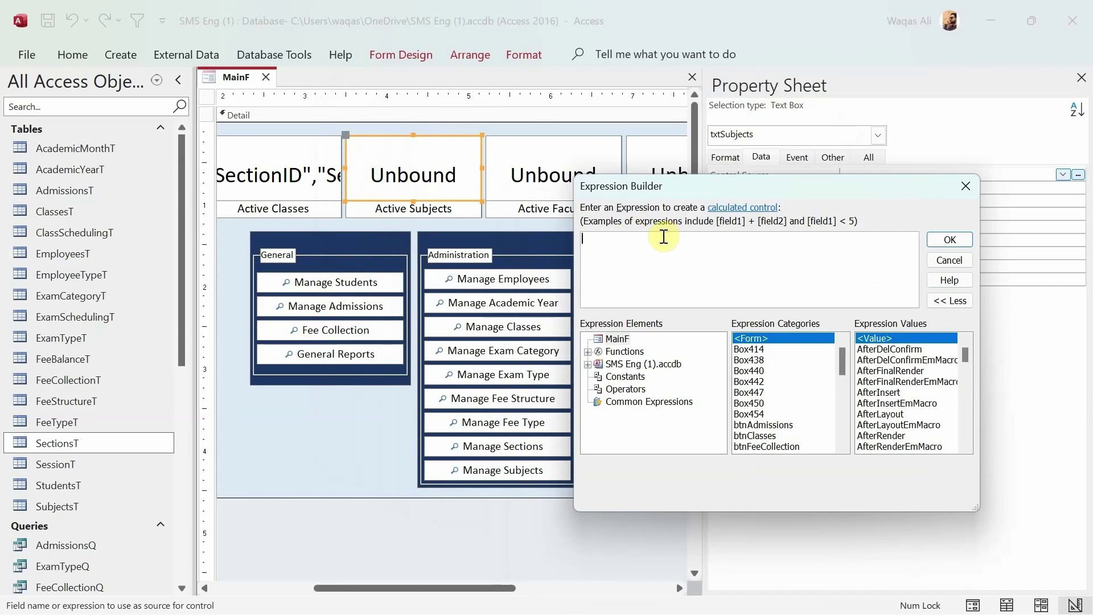
{"action": "type", "text": "ddc"}
{"action": "key", "text": "Tab"}
{"action": "type", "text": "\"Subject"}
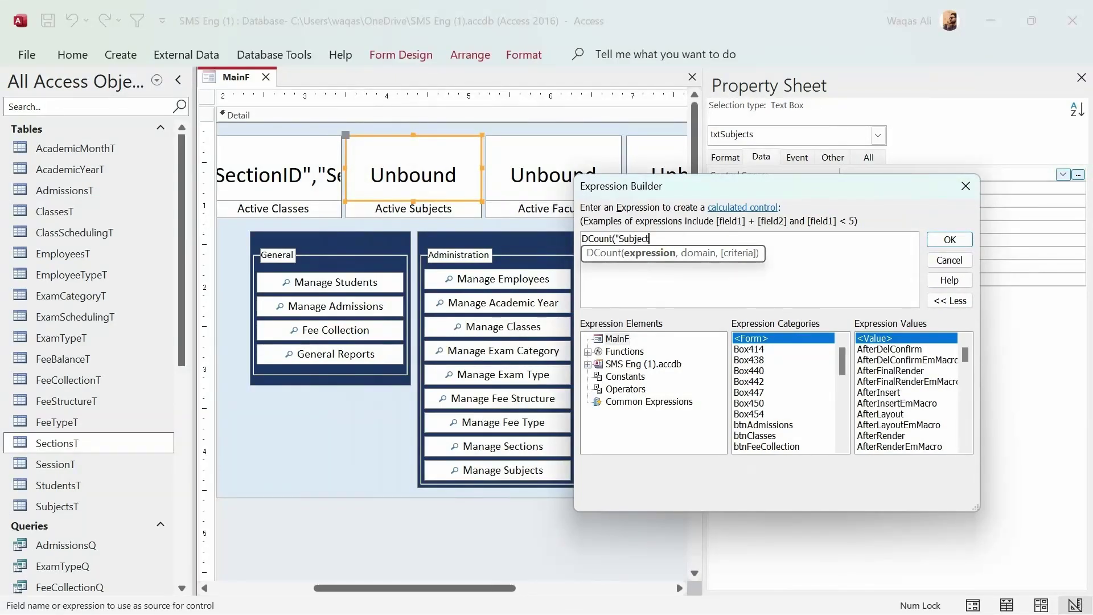
{"action": "type", "text": "ID\",\"Sub"}
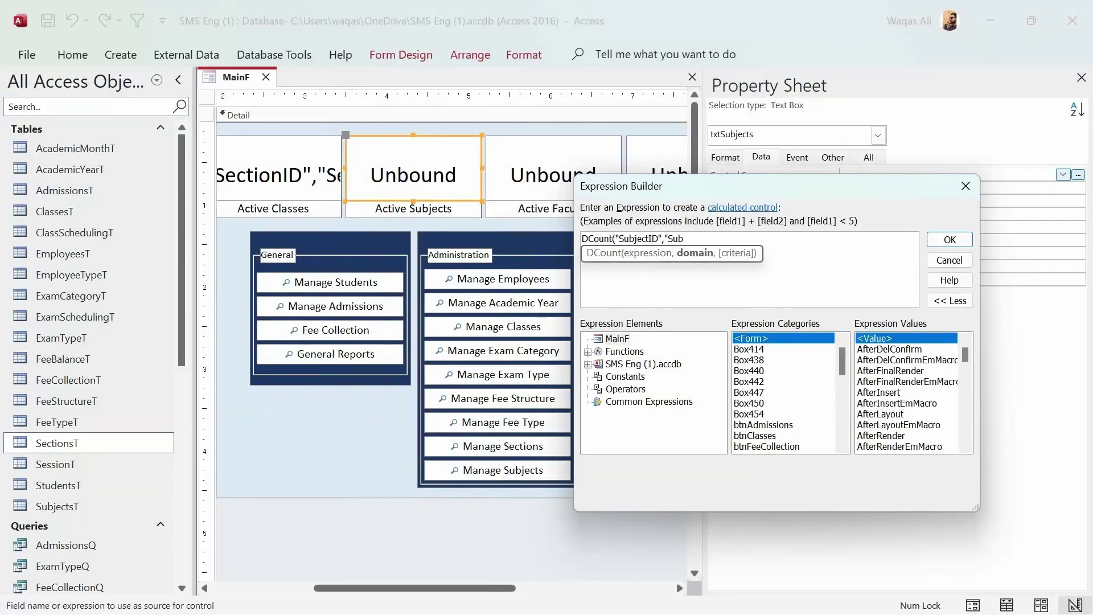
{"action": "type", "text": "jectsT\")"}
{"action": "left_click", "coordinate": [945, 240]}
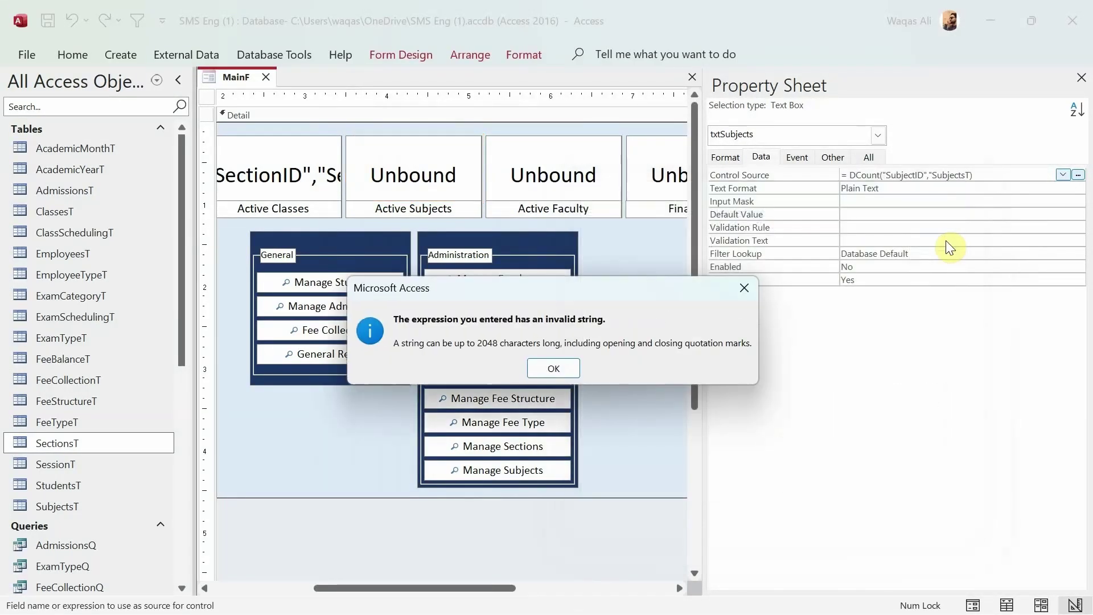
- Dismiss the invalid string warning and add the missing closing quote after SubjectsT
{"action": "left_click", "coordinate": [552, 369]}
{"action": "left_click", "coordinate": [969, 175]}
{"action": "type", "text": "\""}
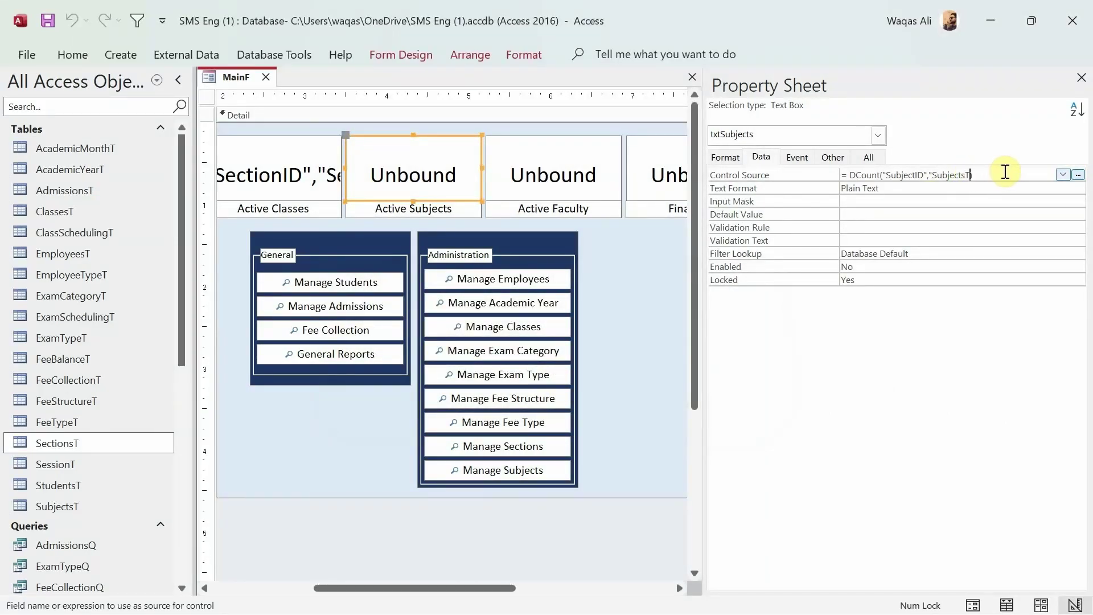
{"action": "key", "text": "Return"}
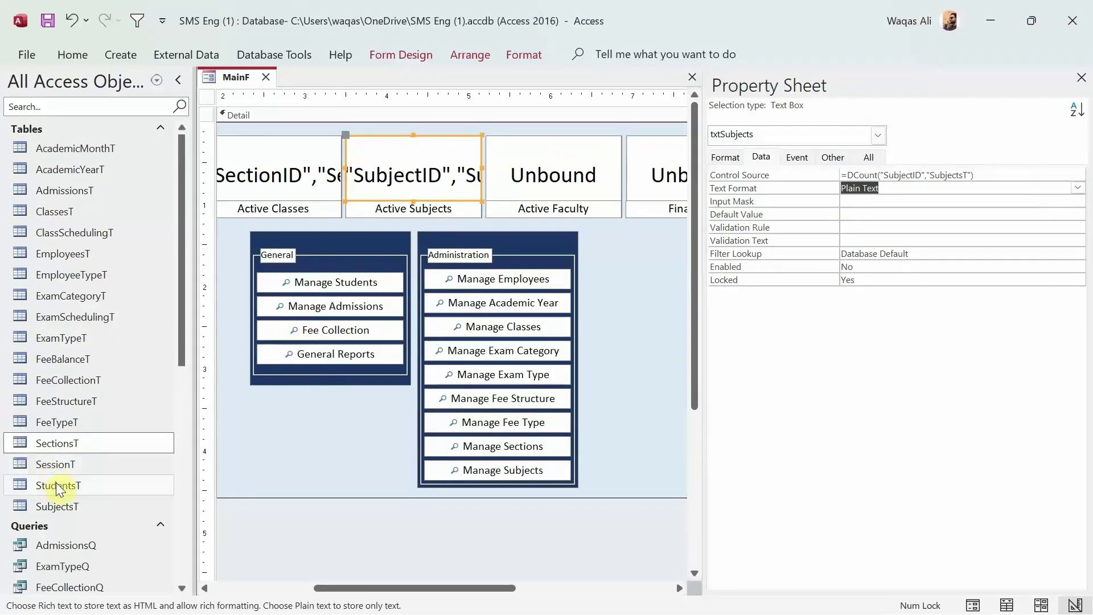
- Review the SubjectsT records, close the table, and select the Active Faculty text box
{"action": "double_click", "coordinate": [60, 510]}
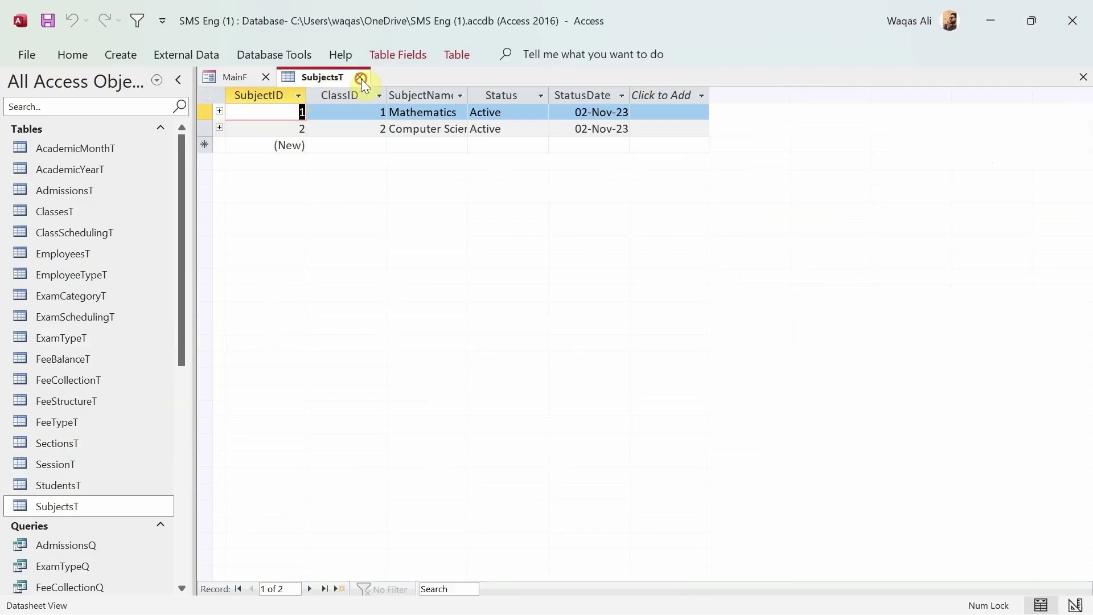
{"action": "left_click", "coordinate": [361, 77]}
{"action": "left_click", "coordinate": [571, 188]}
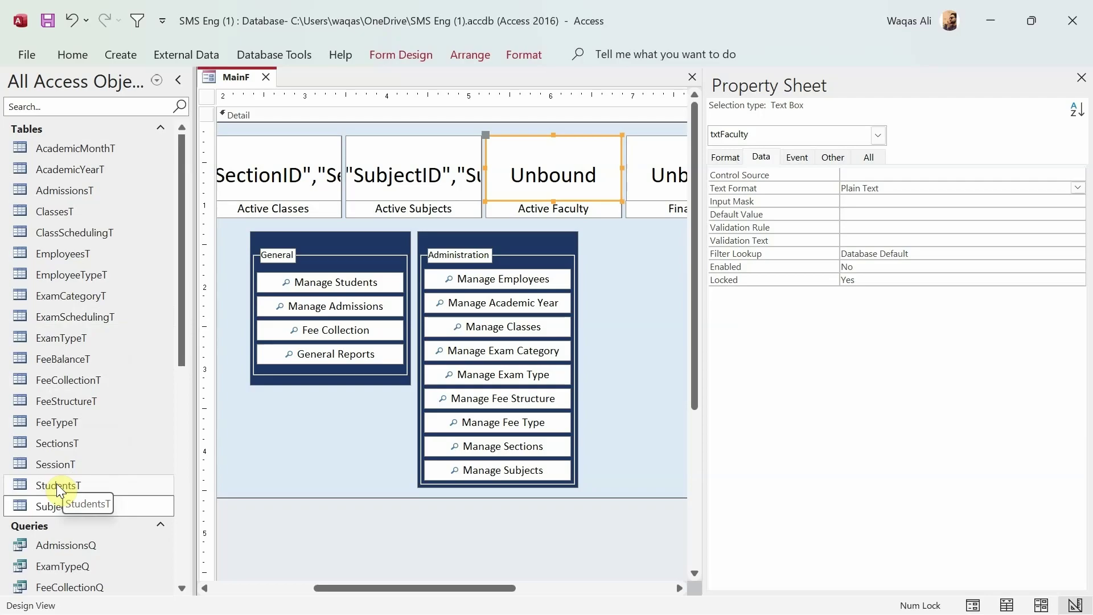
- Open EmployeesT and widen its Designation column to show Supervisor and Teacher
{"action": "double_click", "coordinate": [71, 254]}
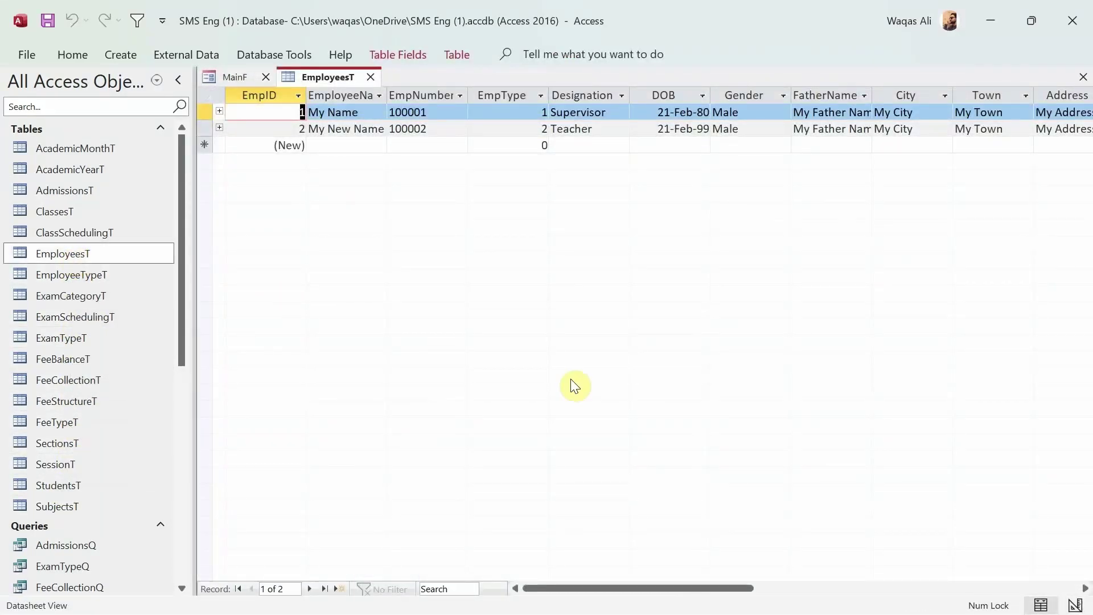
{"action": "left_click", "coordinate": [600, 130]}
{"action": "left_click", "coordinate": [596, 128]}
{"action": "left_click_drag", "start_coordinate": [630, 96], "coordinate": [647, 95]}
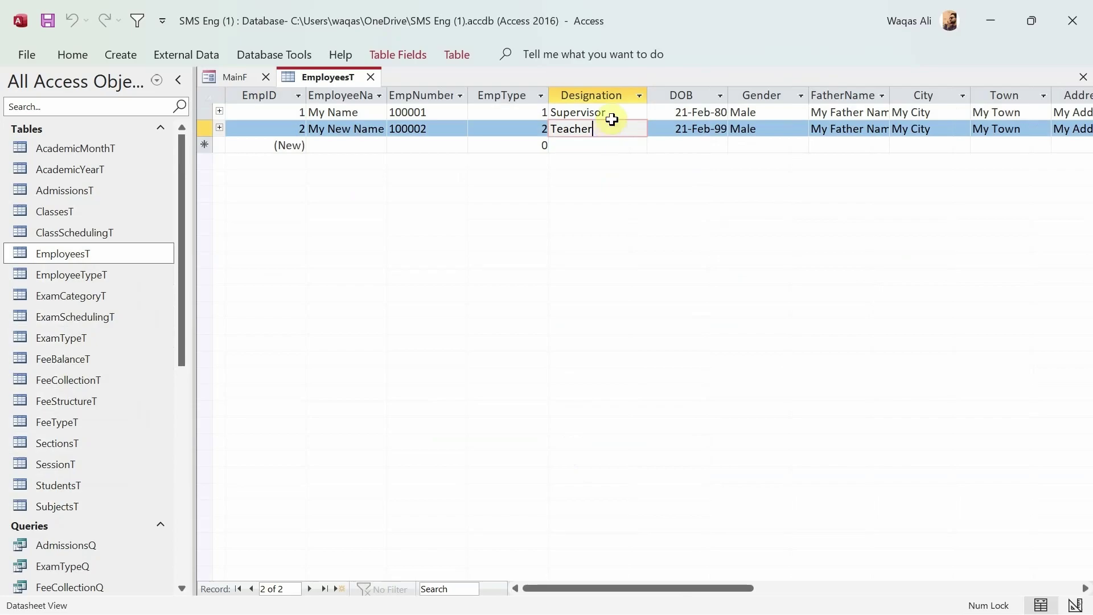
{"action": "left_click", "coordinate": [616, 114]}
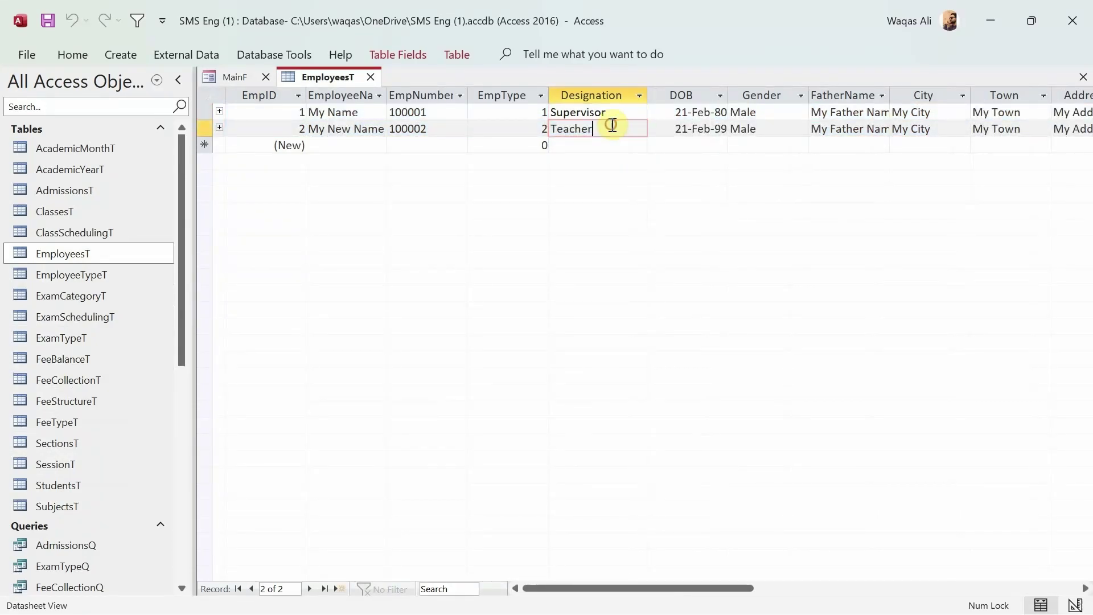
{"action": "left_click", "coordinate": [607, 127]}
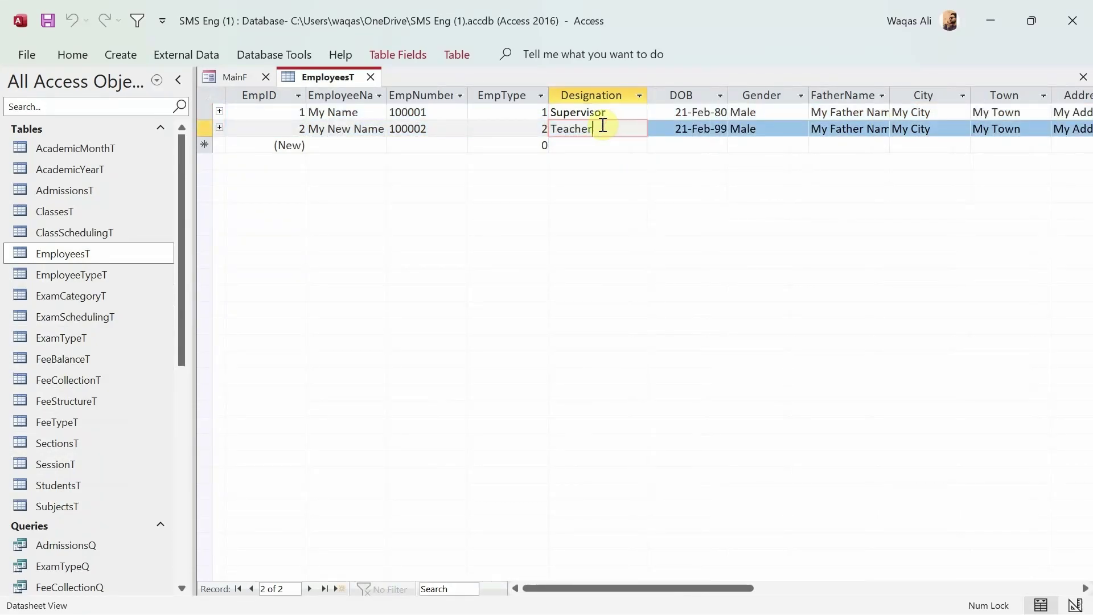
- Compare the MainF design with the EmployeesT datasheet, scrolling it horizontally
{"action": "left_click", "coordinate": [228, 80]}
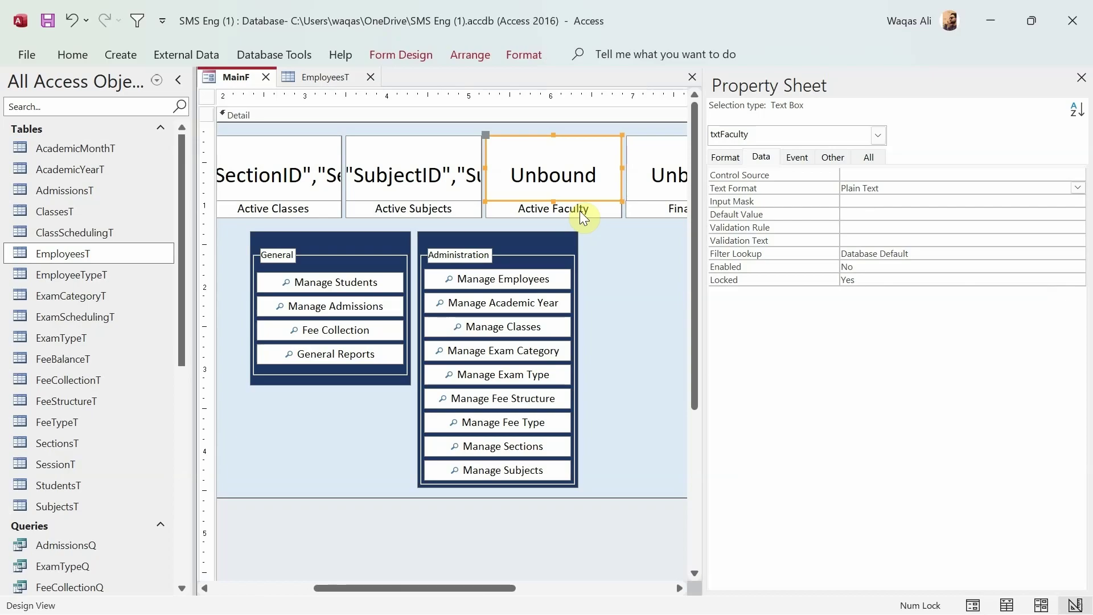
{"action": "left_click", "coordinate": [293, 80]}
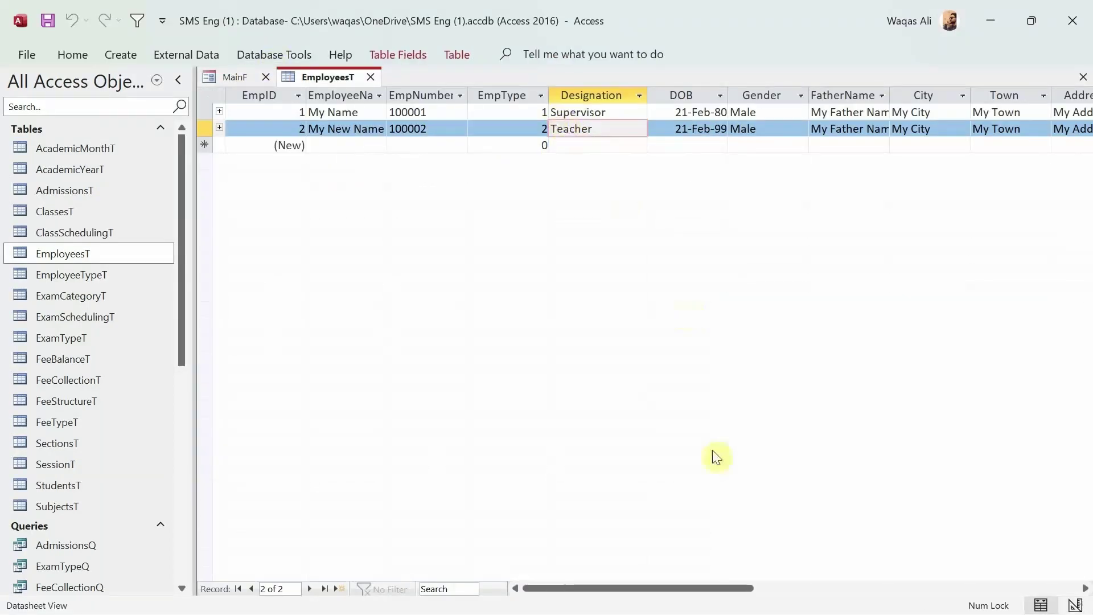
{"action": "left_click_drag", "start_coordinate": [667, 587], "coordinate": [505, 592]}
{"action": "left_click_drag", "start_coordinate": [636, 588], "coordinate": [777, 586]}
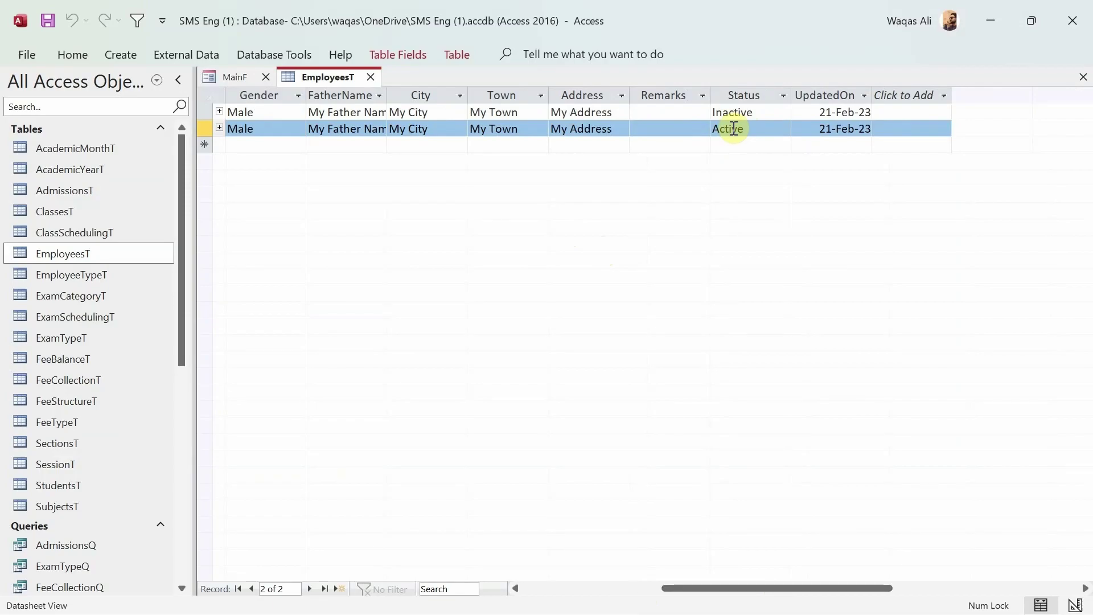
- Begin a DCount Control Source for the Active Faculty box while checking EmployeesT's columns
{"action": "left_click", "coordinate": [237, 80]}
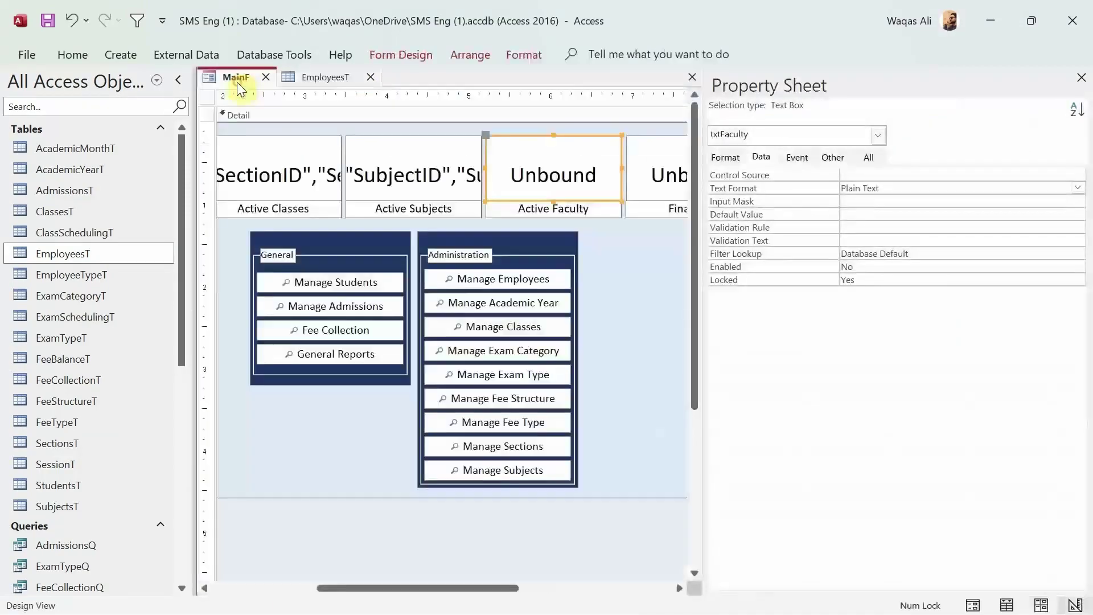
{"action": "left_click", "coordinate": [879, 175]}
{"action": "type", "text": "="}
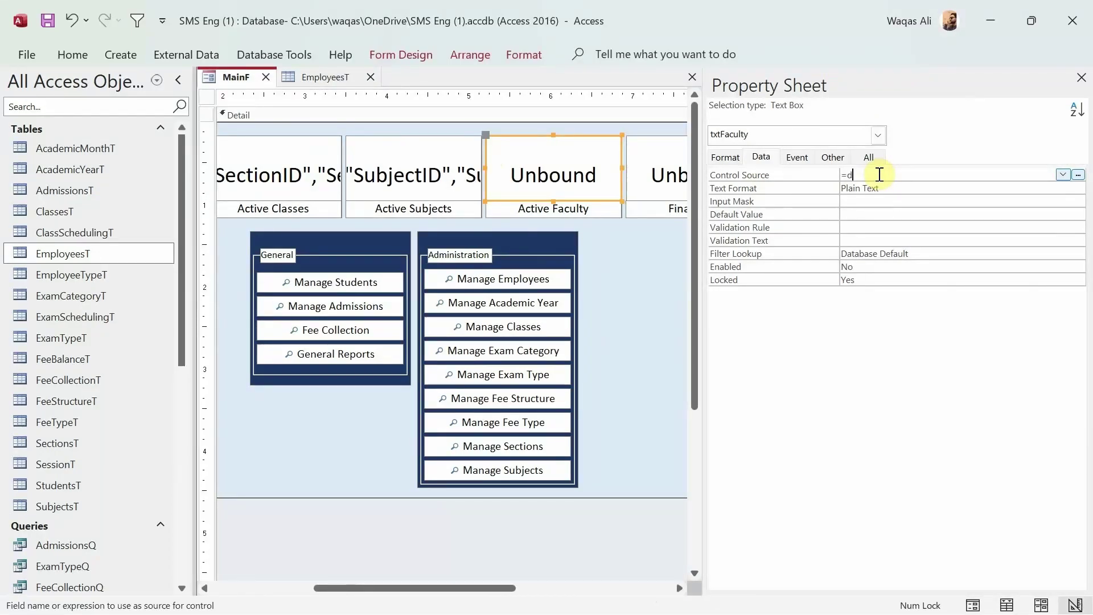
{"action": "type", "text": "dcount"}
{"action": "key", "text": "Tab"}
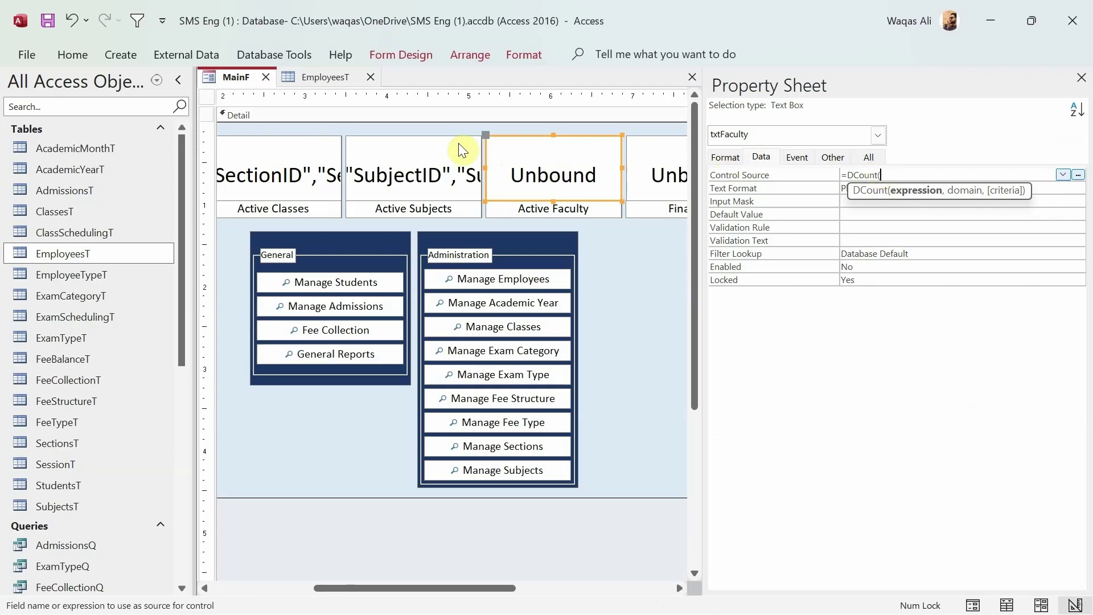
{"action": "left_click", "coordinate": [344, 80]}
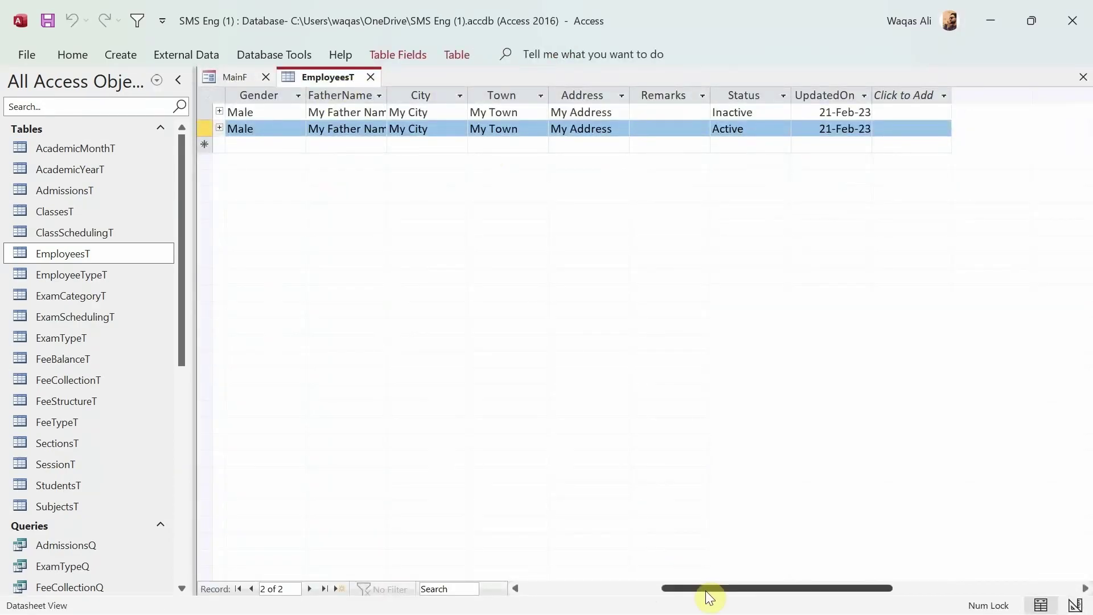
{"action": "left_click_drag", "start_coordinate": [705, 590], "coordinate": [558, 587]}
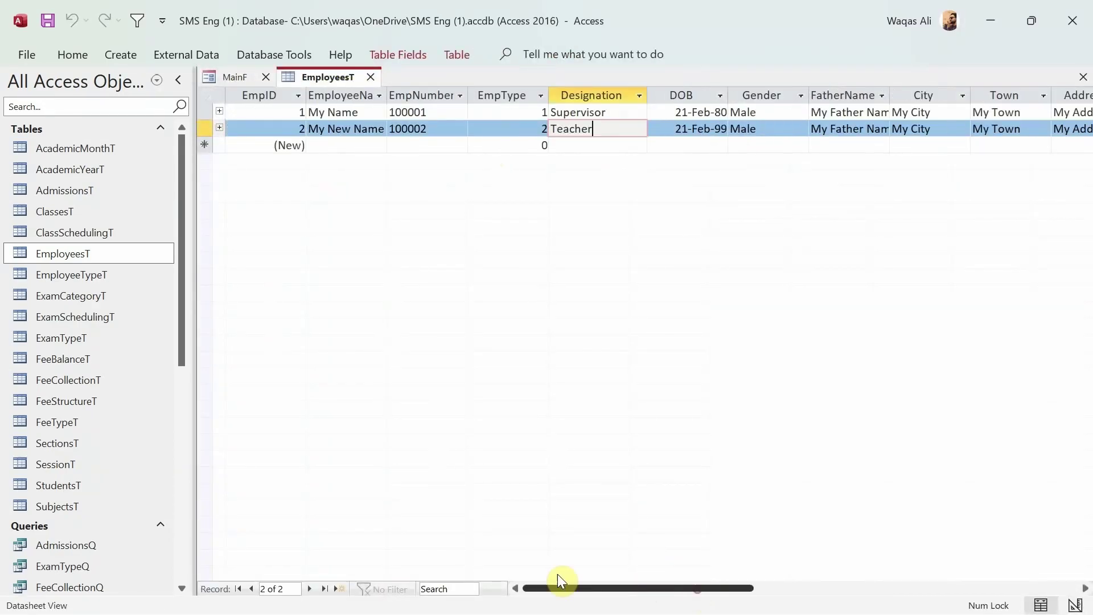
{"action": "left_click", "coordinate": [227, 78]}
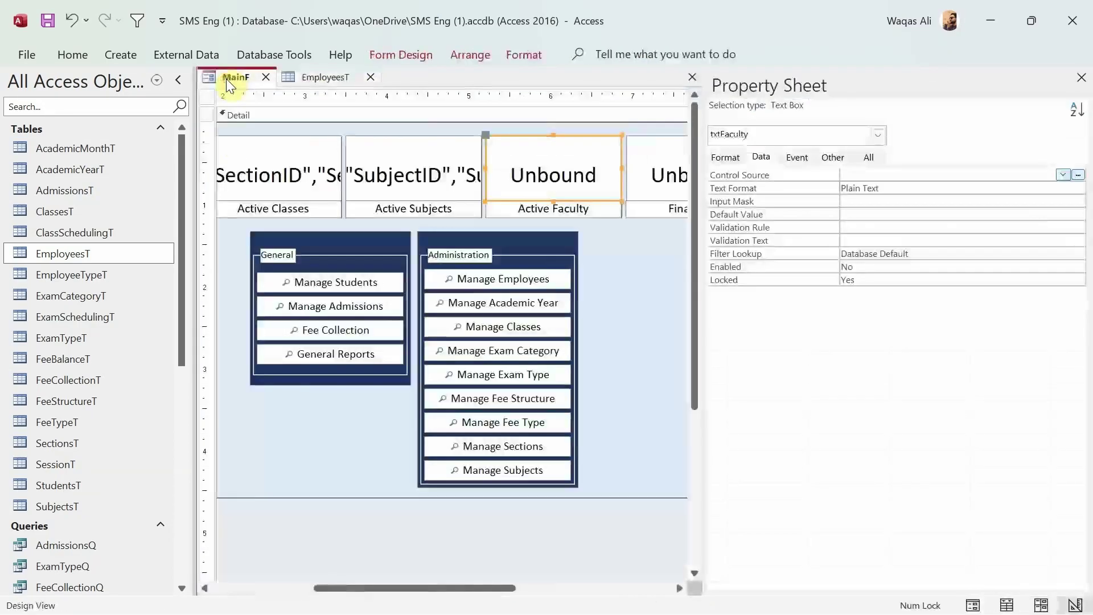
{"action": "left_click", "coordinate": [874, 172]}
{"action": "type", "text": "=["}
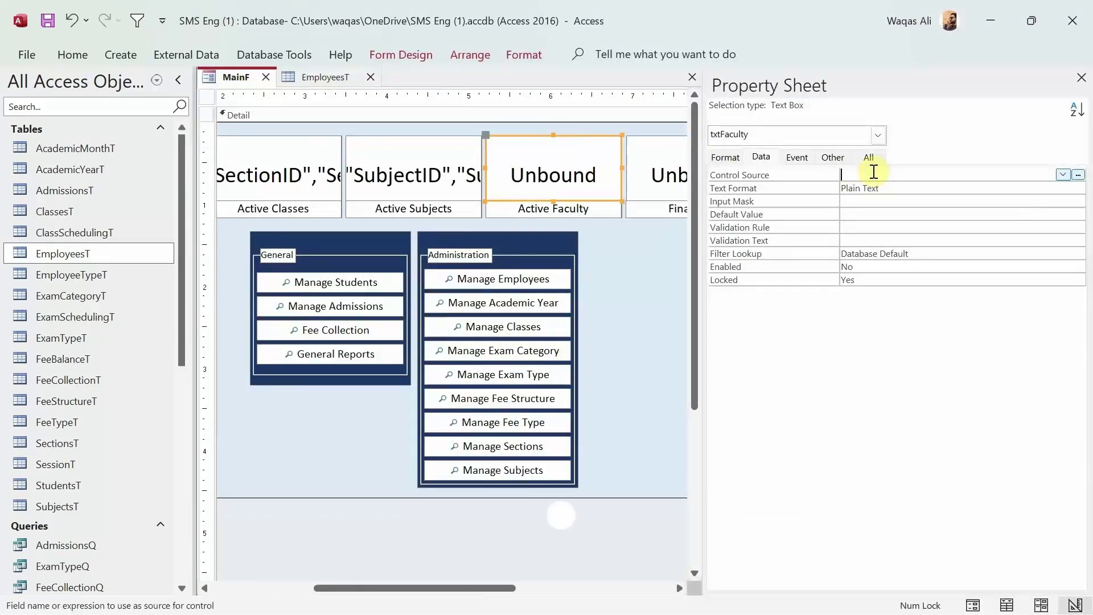
{"action": "type", "text": "dcount"}
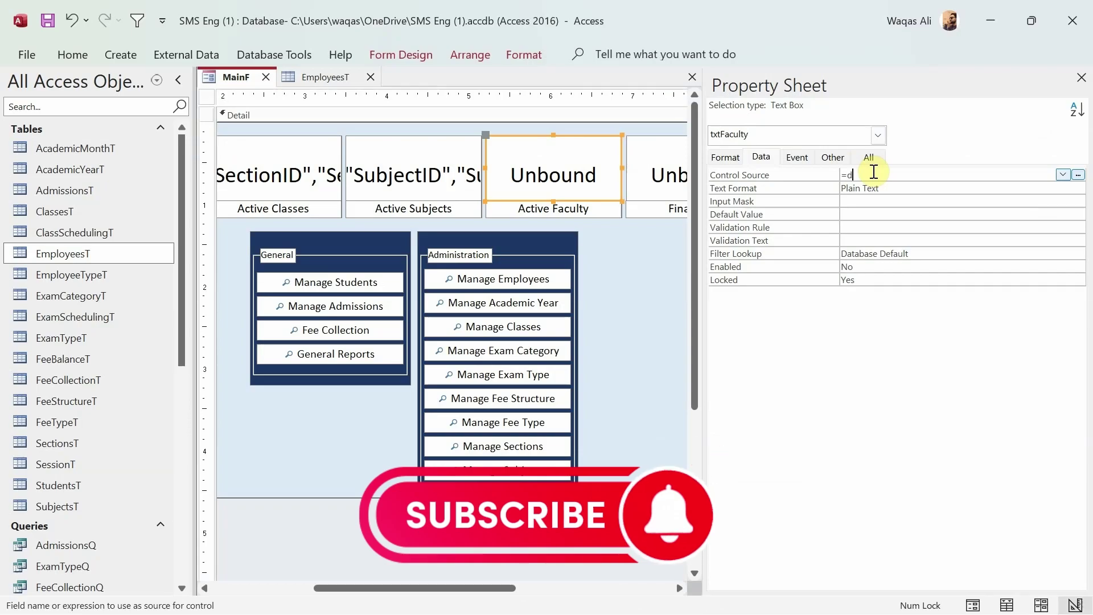
{"action": "key", "text": "Return"}
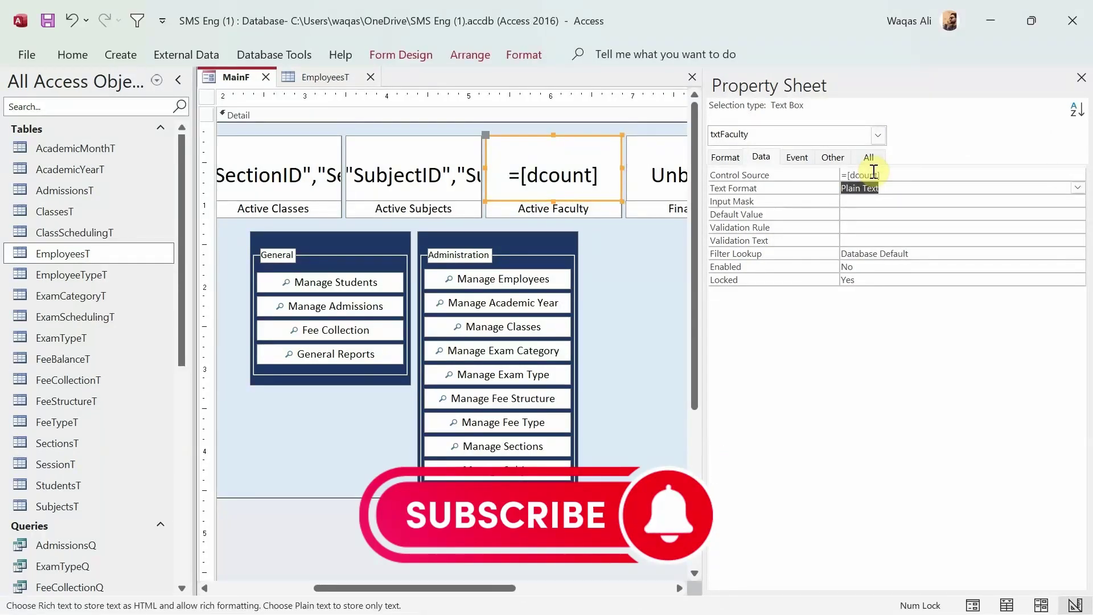
- Set txtFaculty's Control Source to =DCount("EmpID","EmployeesT","Status='Active'")
{"action": "left_click", "coordinate": [930, 177]}
{"action": "key", "text": "BackSpace"}
{"action": "key", "text": "BackSpace"}
{"action": "key", "text": "BackSpace"}
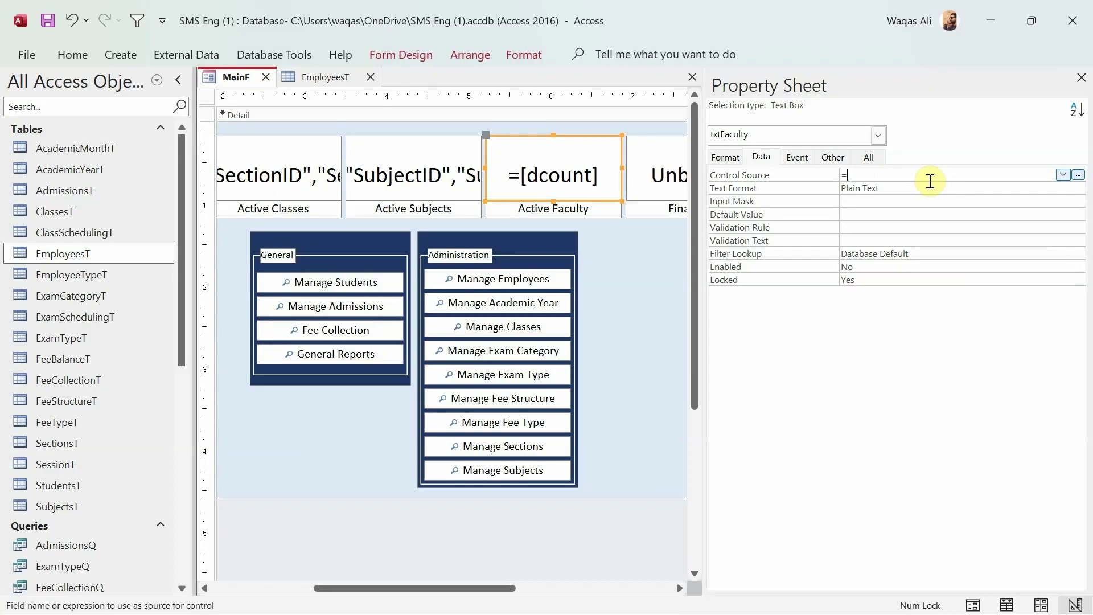
{"action": "type", "text": "d"}
{"action": "key", "text": "BackSpace"}
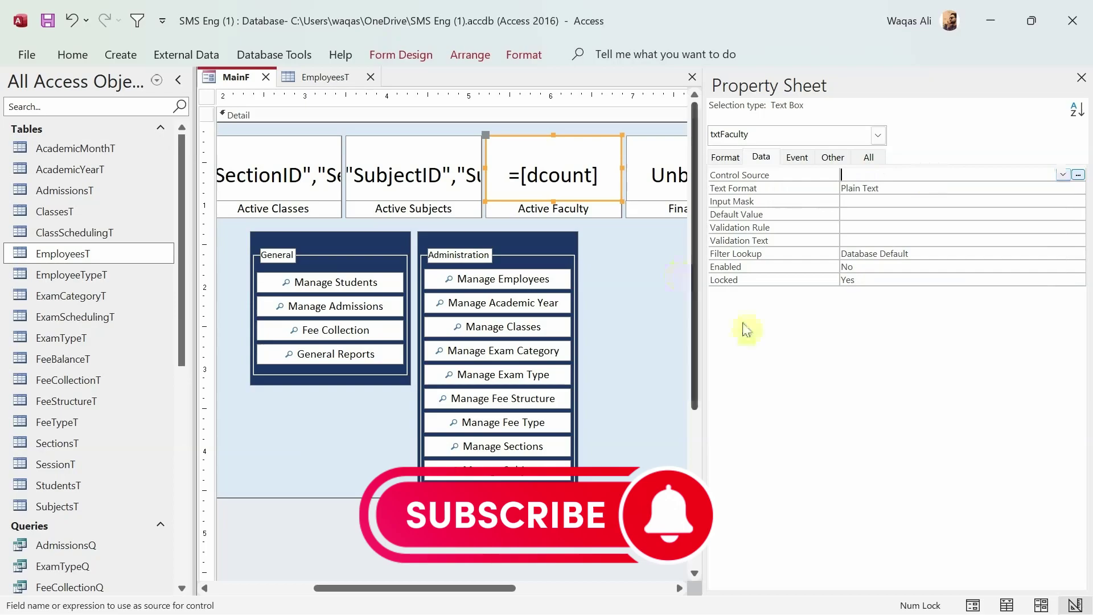
{"action": "left_click", "coordinate": [631, 320]}
{"action": "left_click", "coordinate": [568, 188]}
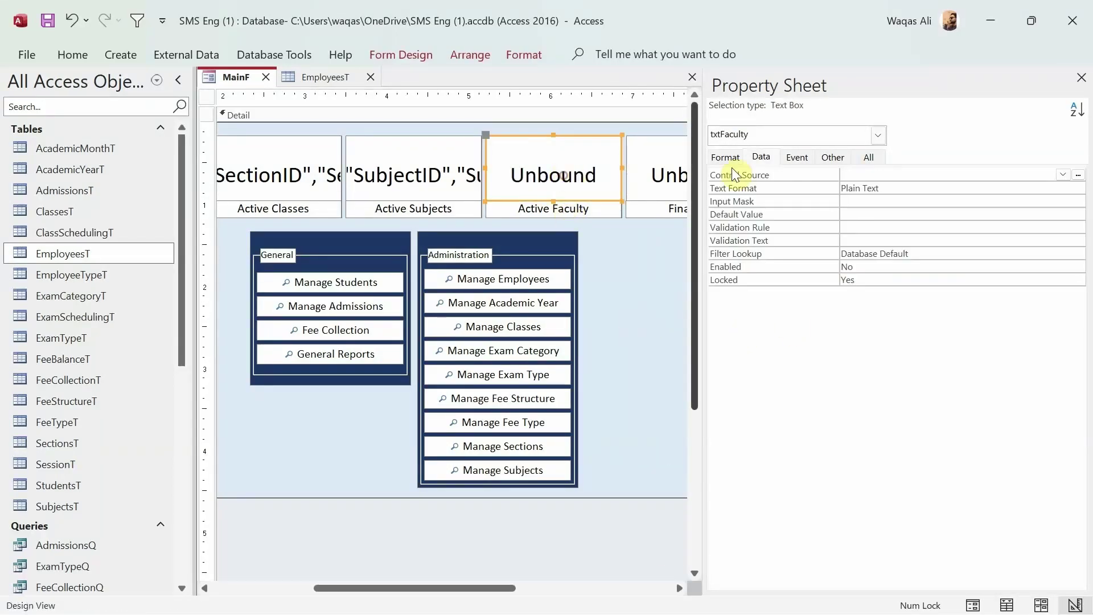
{"action": "left_click", "coordinate": [866, 178]}
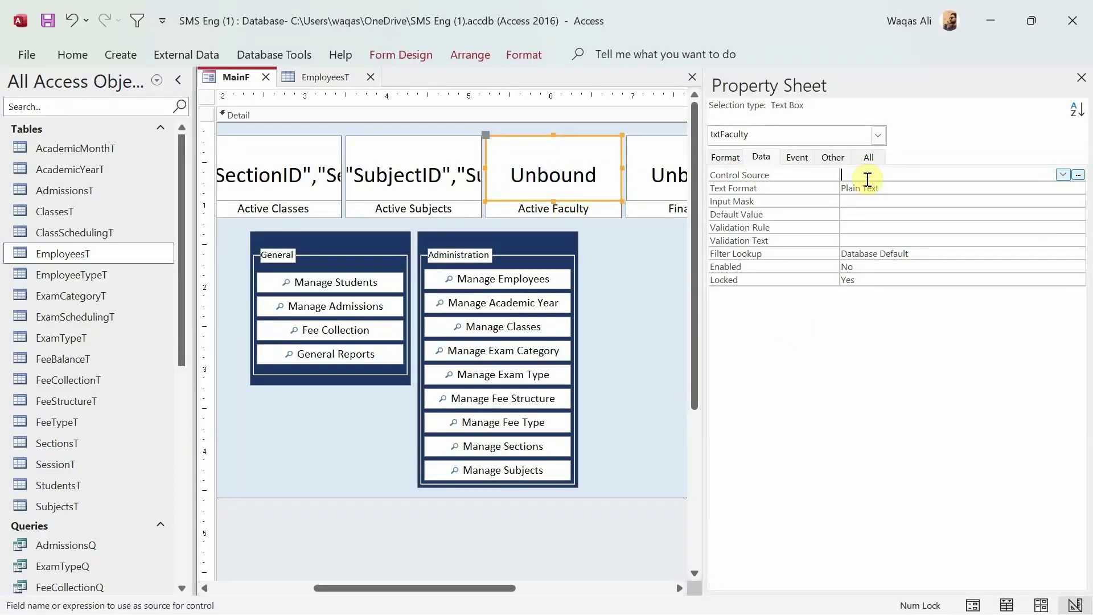
{"action": "type", "text": "=dCount("}
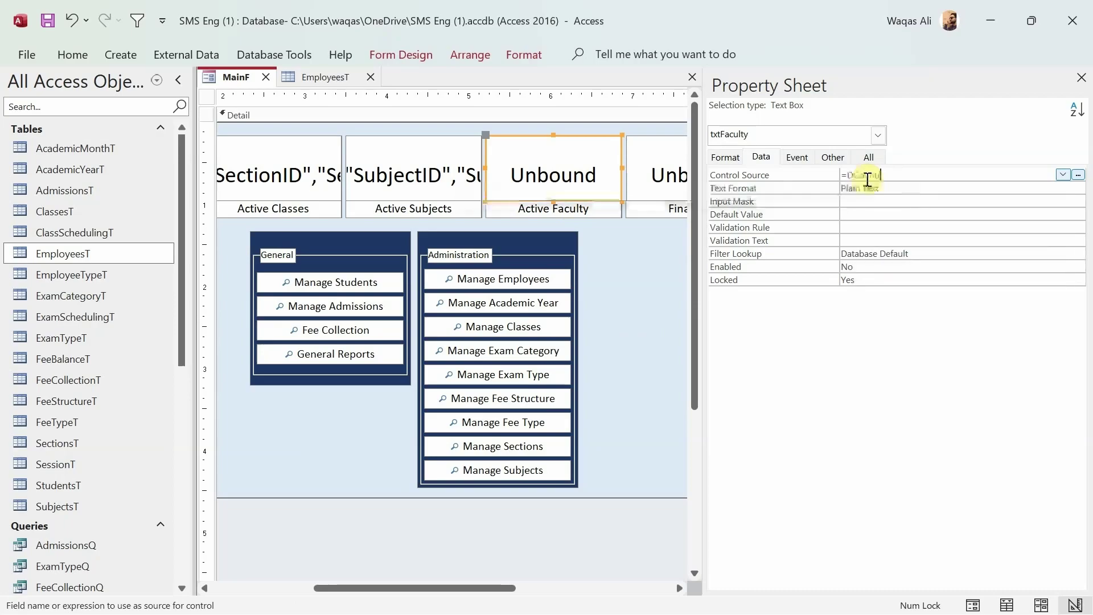
{"action": "type", "text": "\"EmpID"}
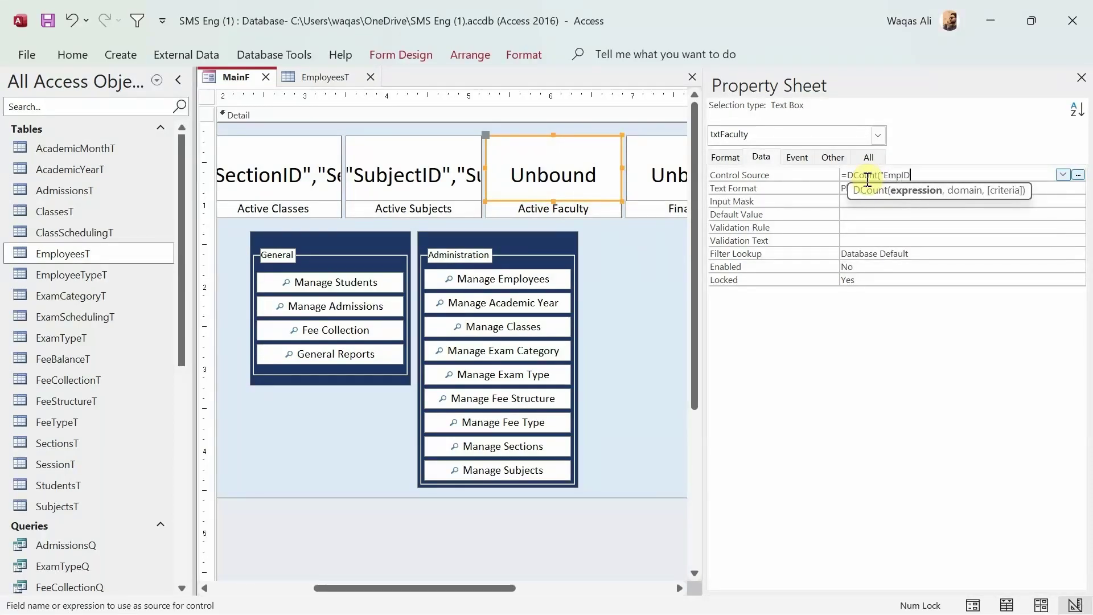
{"action": "type", "text": "\",\"E"}
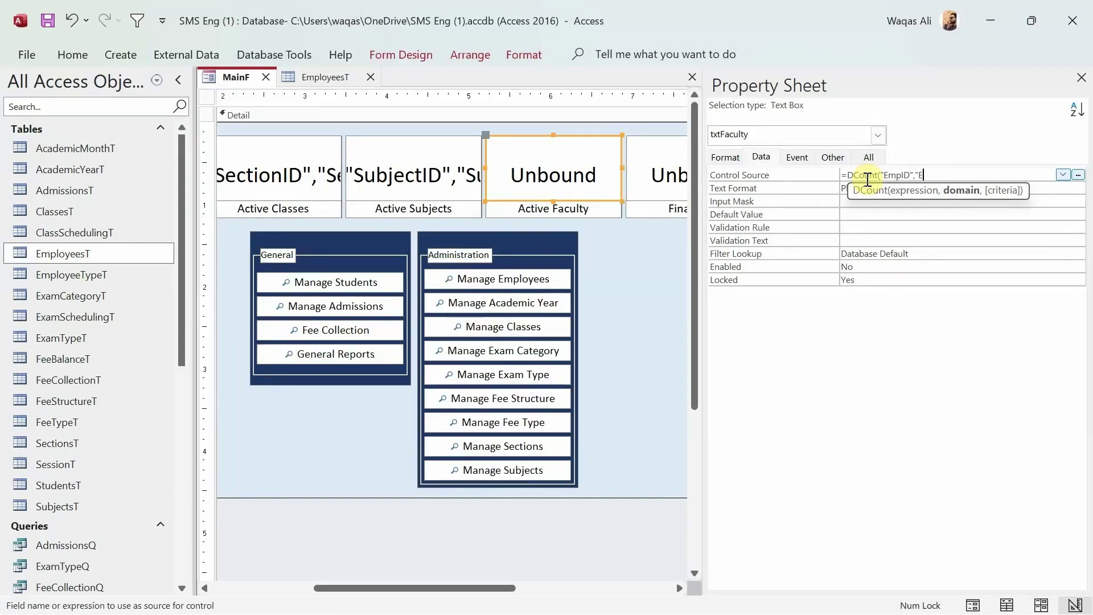
{"action": "type", "text": "mployeesT\",\"S"}
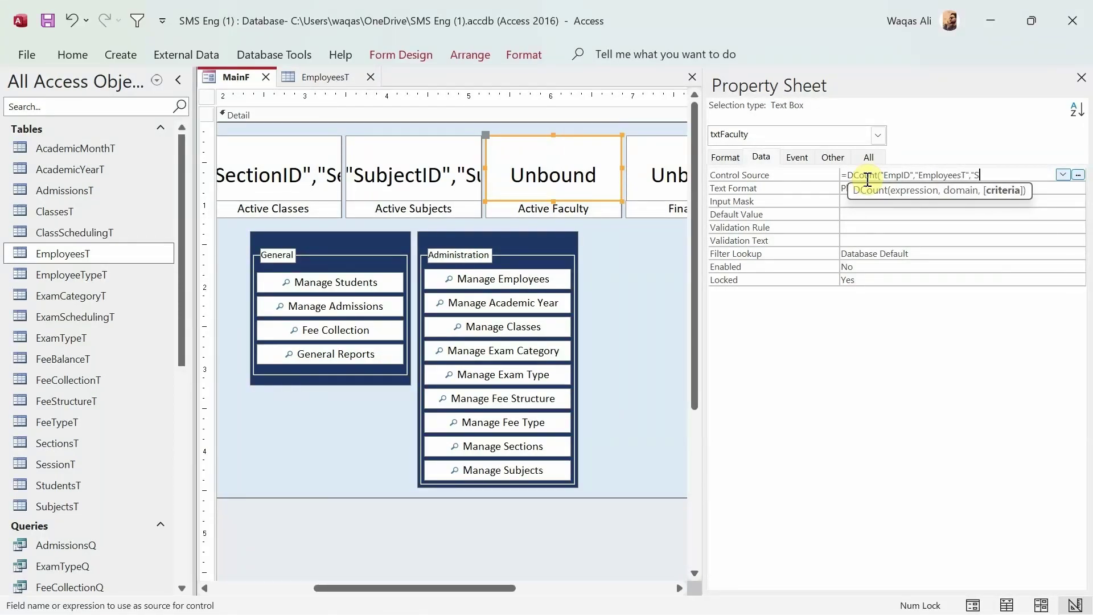
{"action": "type", "text": "tatus='Active'\")"}
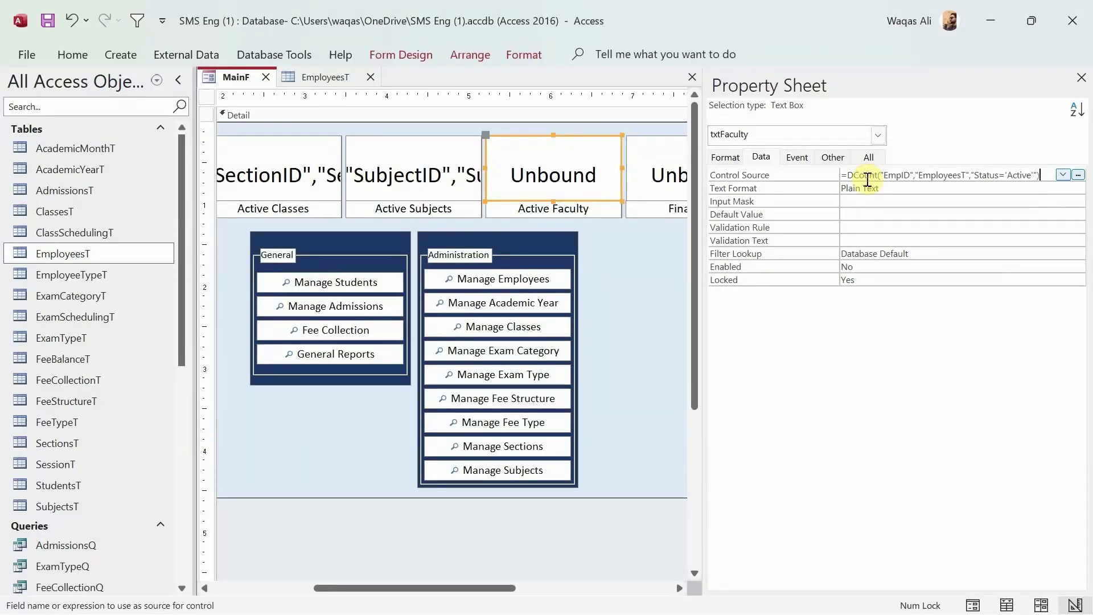
{"action": "key", "text": "Return"}
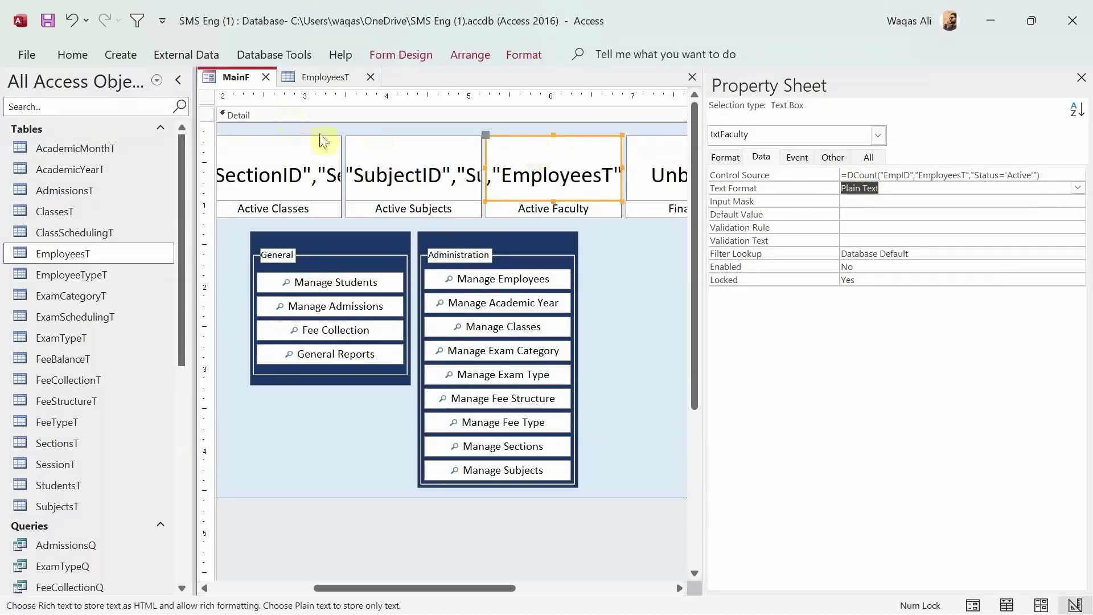
- Change the caption to Active Employees and widen it on both sides to fit
{"action": "left_click", "coordinate": [566, 210]}
{"action": "double_click", "coordinate": [566, 209]}
{"action": "type", "text": "Employees"}
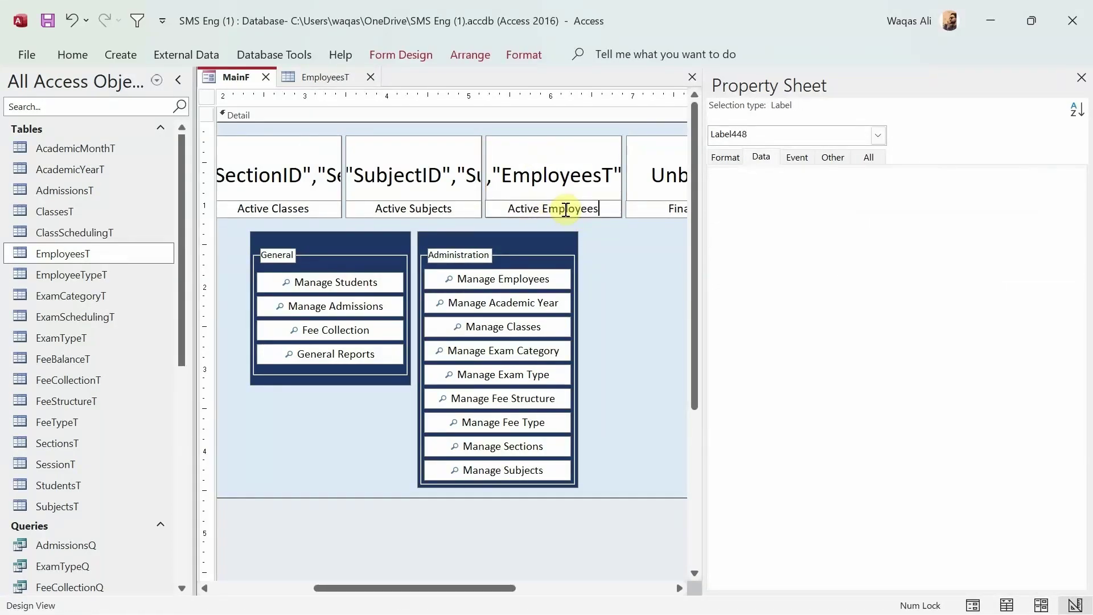
{"action": "left_click", "coordinate": [604, 251]}
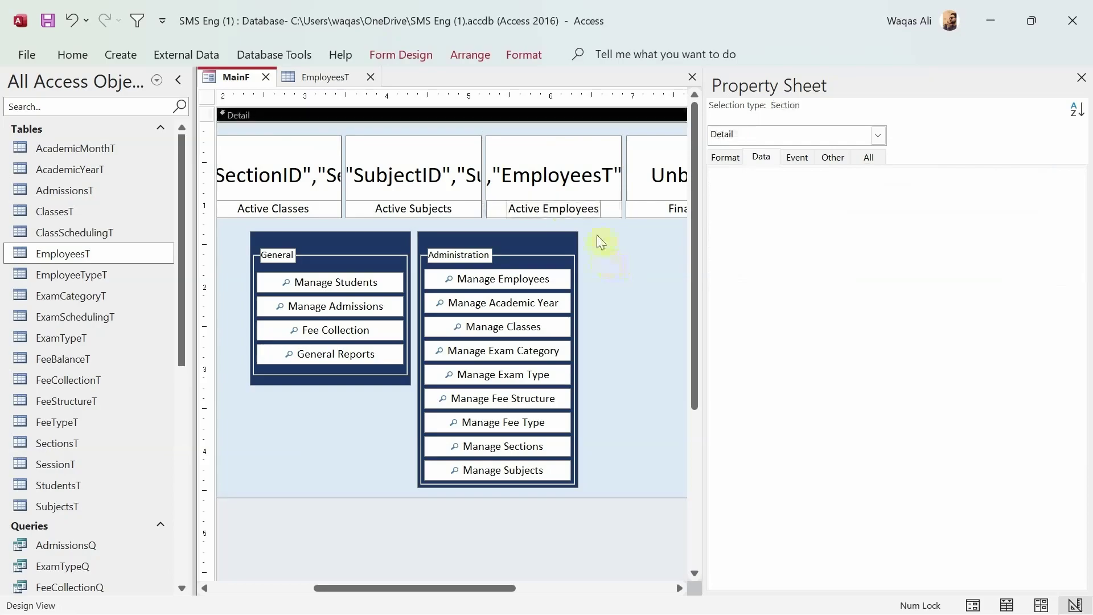
{"action": "left_click", "coordinate": [596, 210]}
{"action": "left_click_drag", "start_coordinate": [600, 209], "coordinate": [623, 210]}
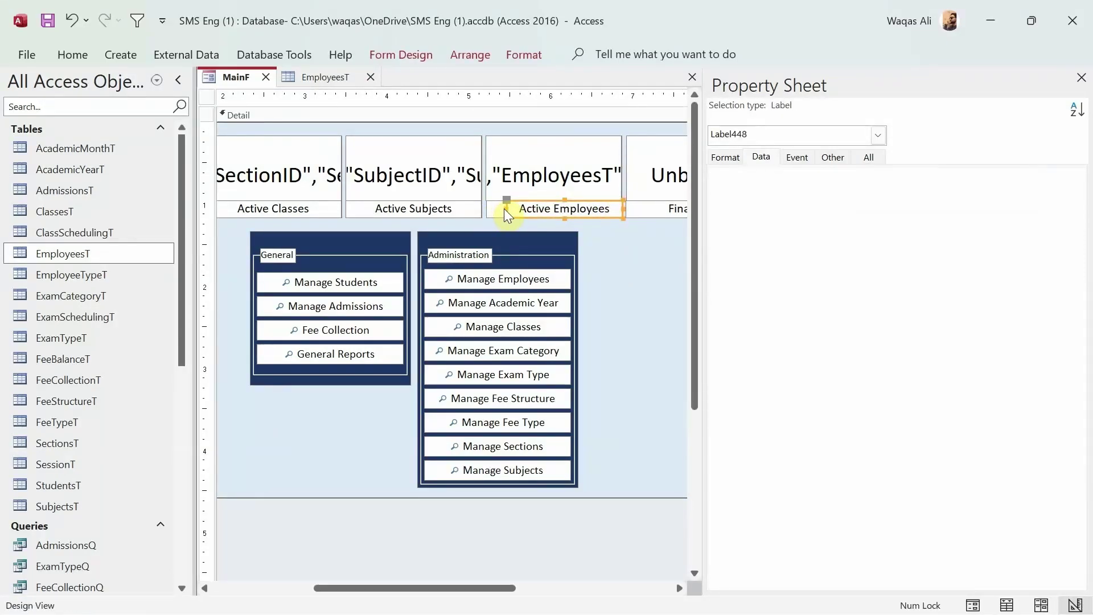
{"action": "left_click_drag", "start_coordinate": [506, 208], "coordinate": [485, 209]}
{"action": "left_click", "coordinate": [597, 276]}
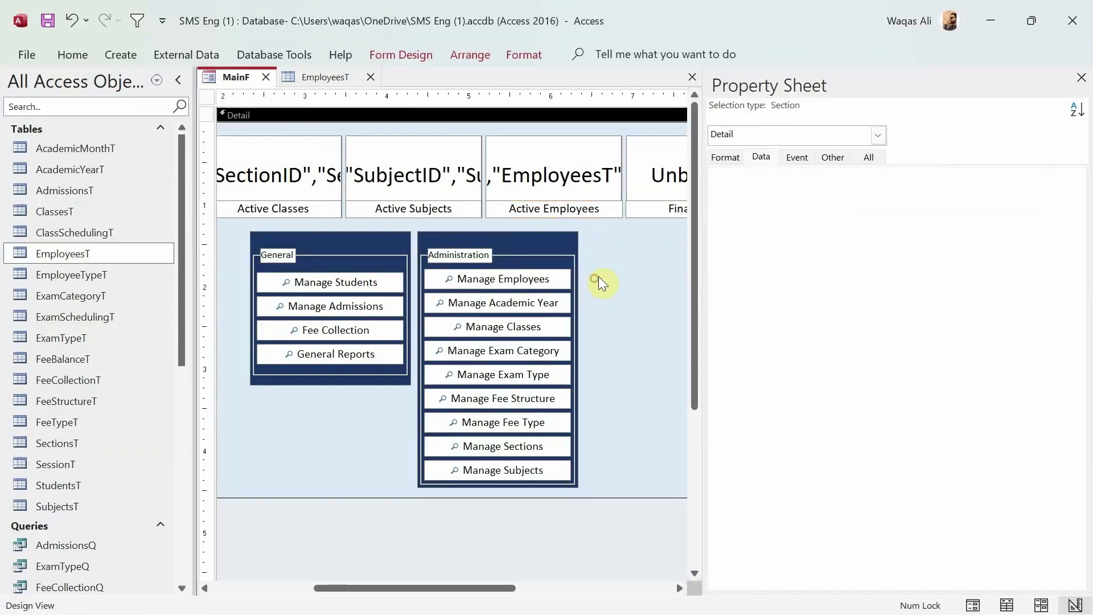
- Close the Property Sheet and run MainF in Form View
{"action": "left_click", "coordinate": [1081, 80]}
{"action": "right_click", "coordinate": [227, 76]}
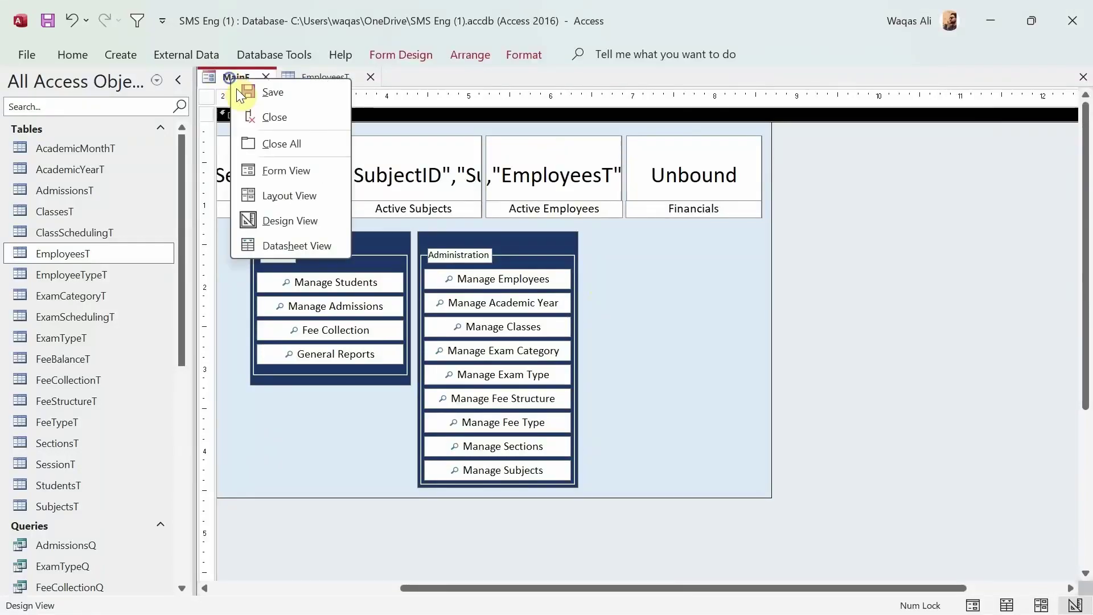
{"action": "left_click", "coordinate": [291, 169]}
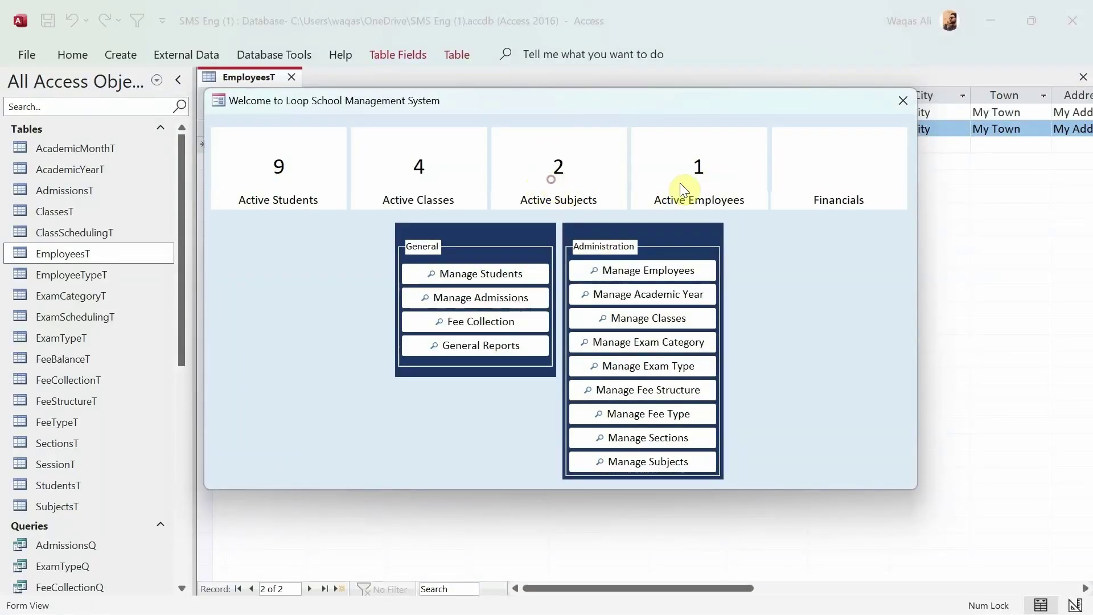
- Return MainF to Design View, then set the Supervisor's Status to Active in EmployeesT, save, and close it
{"action": "right_click", "coordinate": [817, 314]}
{"action": "left_click", "coordinate": [837, 364]}
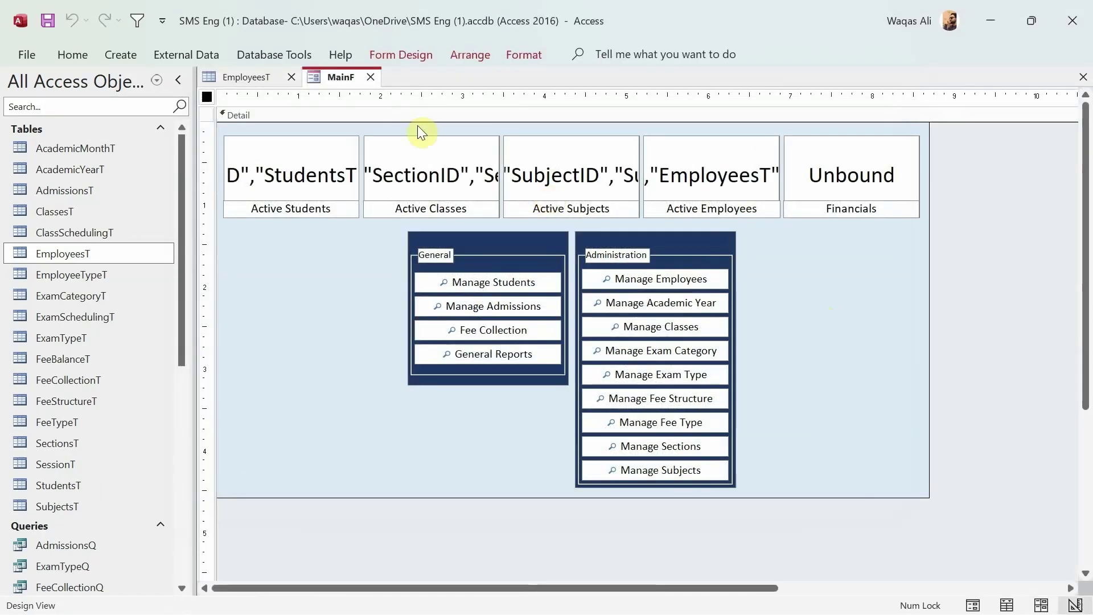
{"action": "left_click", "coordinate": [249, 75]}
{"action": "left_click_drag", "start_coordinate": [639, 592], "coordinate": [779, 591]}
{"action": "double_click", "coordinate": [757, 129]}
{"action": "key", "text": "ctrl+c"}
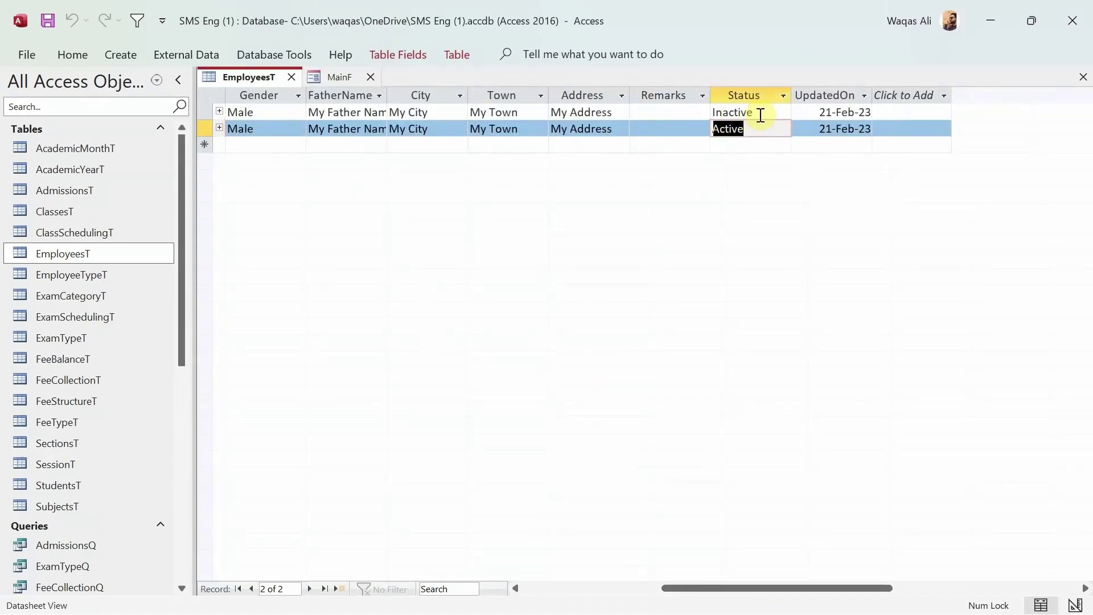
{"action": "double_click", "coordinate": [761, 113]}
{"action": "key", "text": "ctrl+v"}
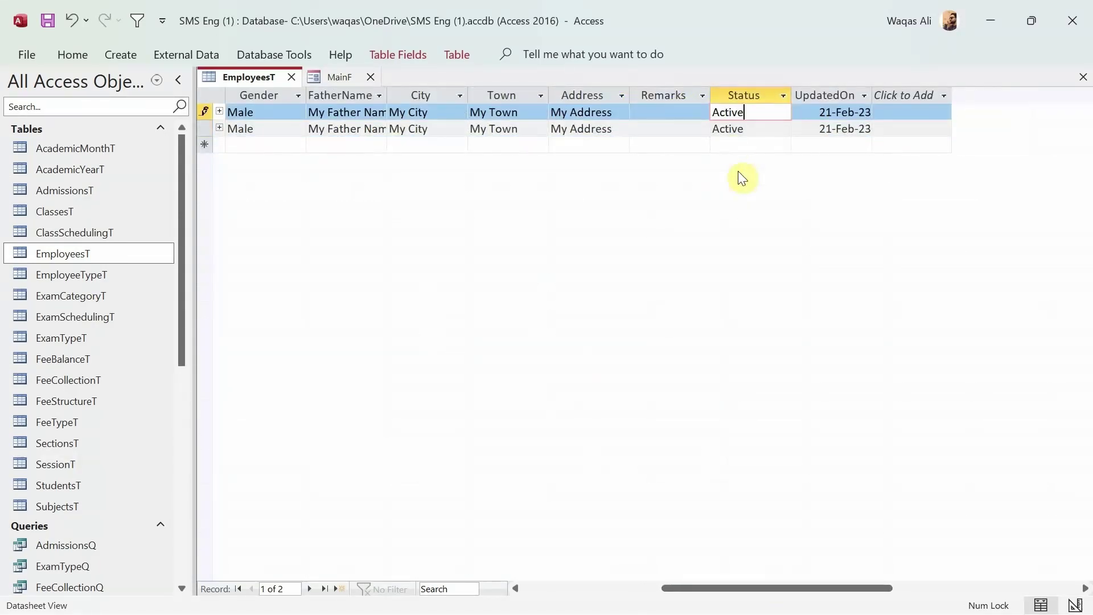
{"action": "key", "text": "ctrl+s"}
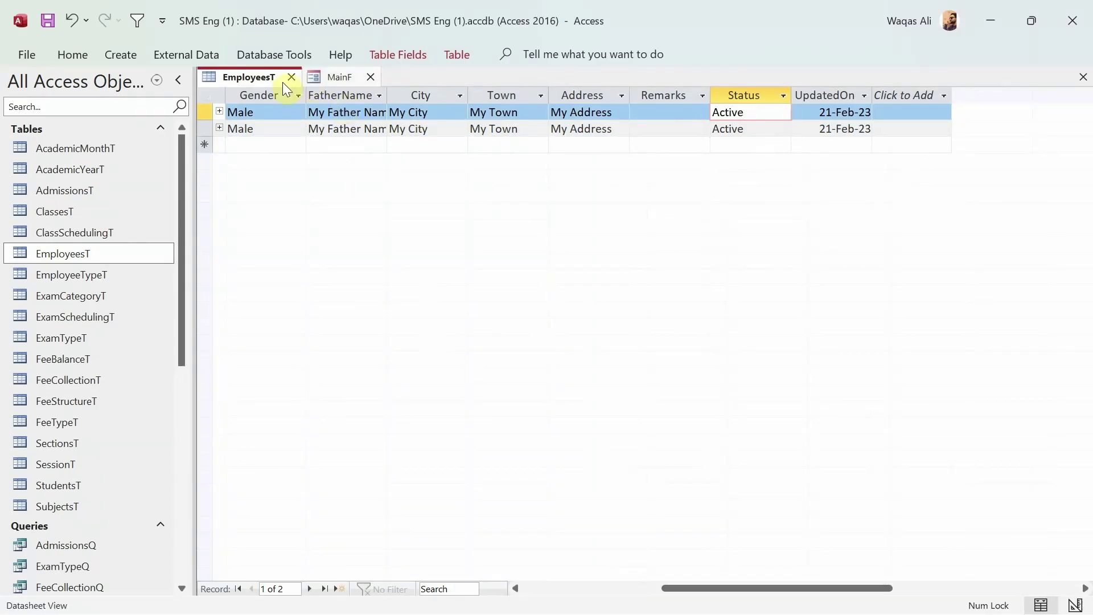
{"action": "left_click", "coordinate": [291, 78]}
{"action": "right_click", "coordinate": [224, 76]}
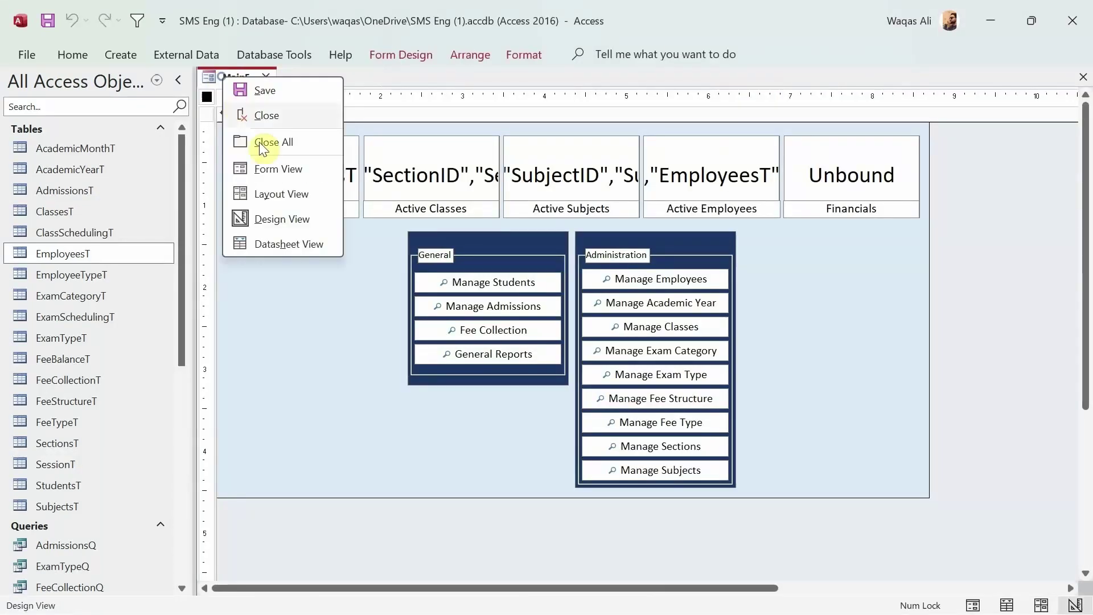
{"action": "left_click", "coordinate": [268, 168]}
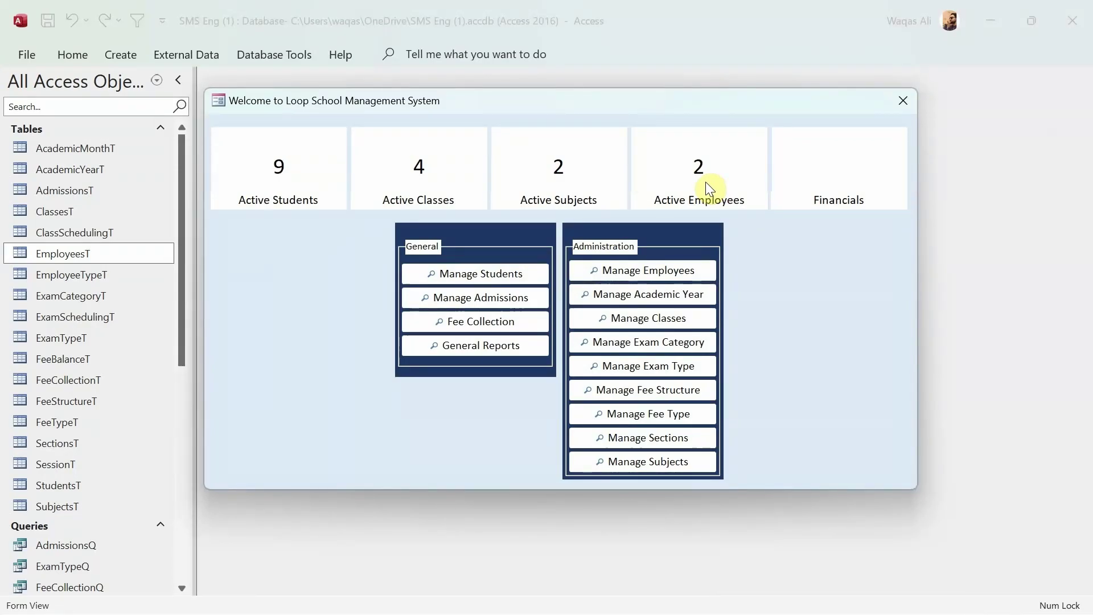
{"action": "right_click", "coordinate": [706, 181]}
- Return MainF to Design View and select the Financials tile's value box
{"action": "left_click", "coordinate": [725, 233]}
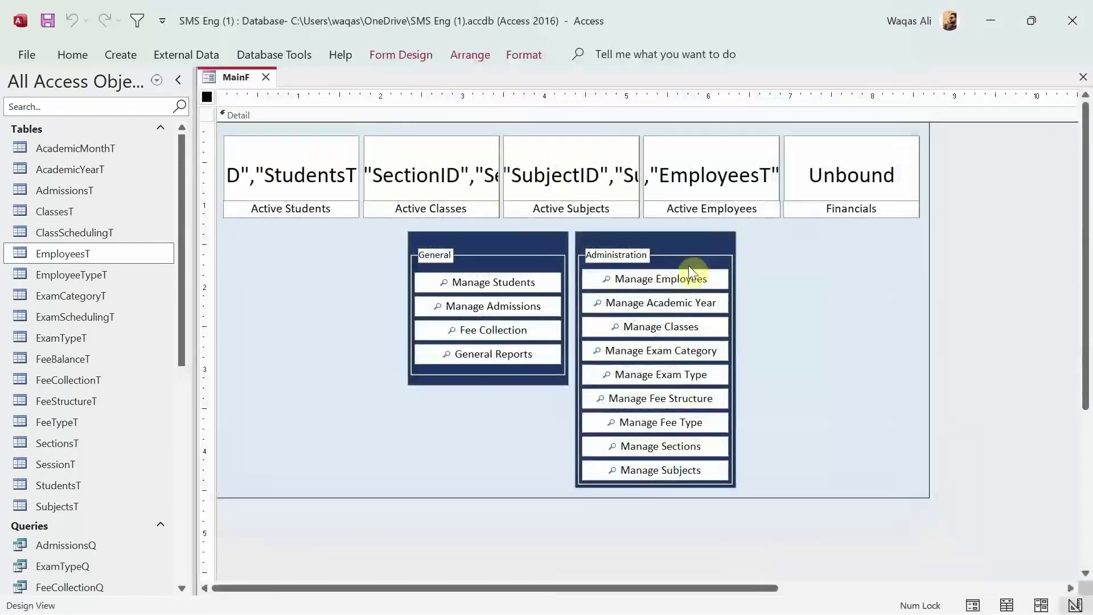
{"action": "left_click", "coordinate": [848, 172]}
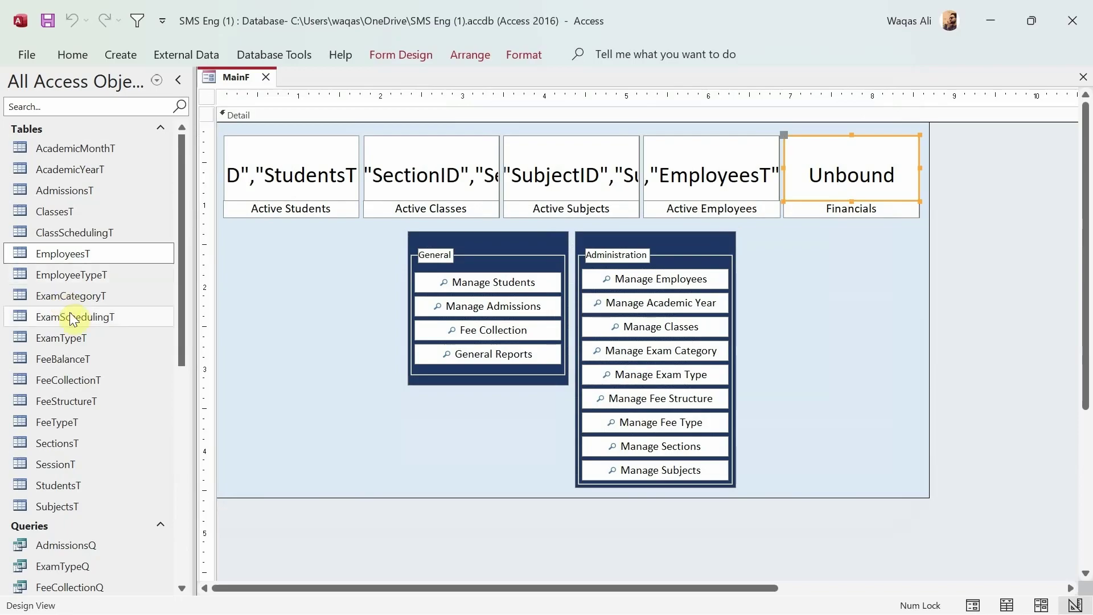
{"action": "scroll", "coordinate": [76, 380], "scroll_direction": "down", "scroll_amount": 3}
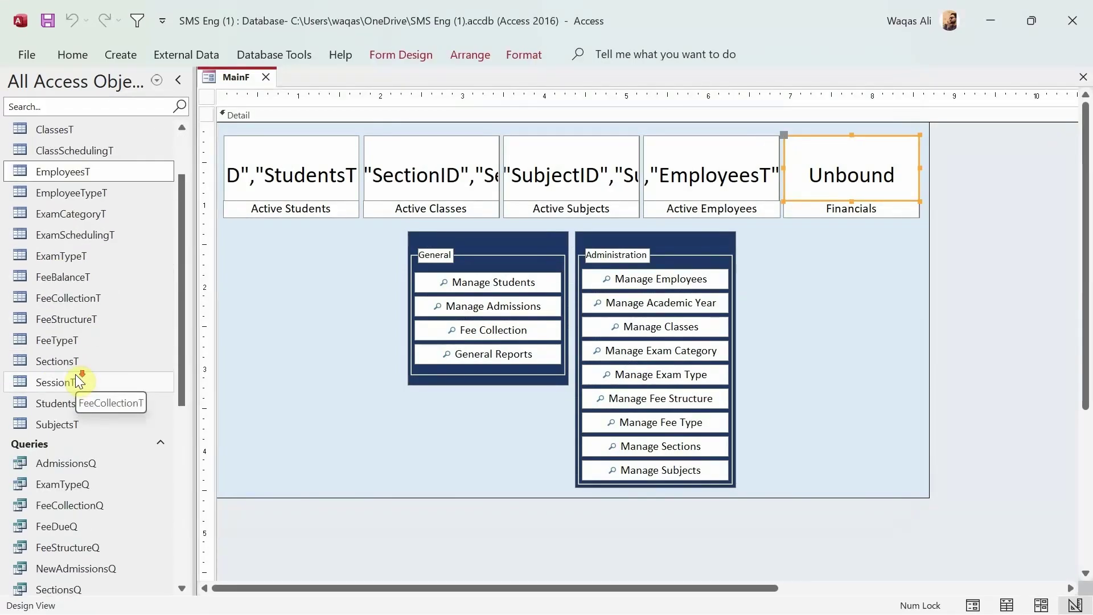
{"action": "scroll", "coordinate": [75, 379], "scroll_direction": "up", "scroll_amount": 1}
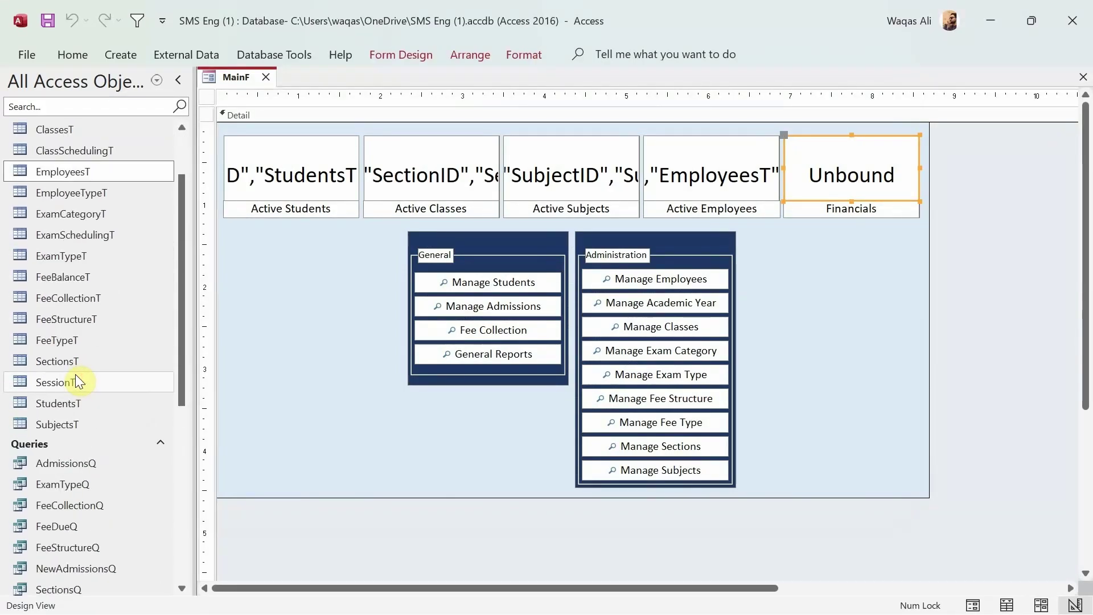
{"action": "scroll", "coordinate": [75, 381], "scroll_direction": "down", "scroll_amount": 1}
{"action": "scroll", "coordinate": [75, 380], "scroll_direction": "up", "scroll_amount": 2}
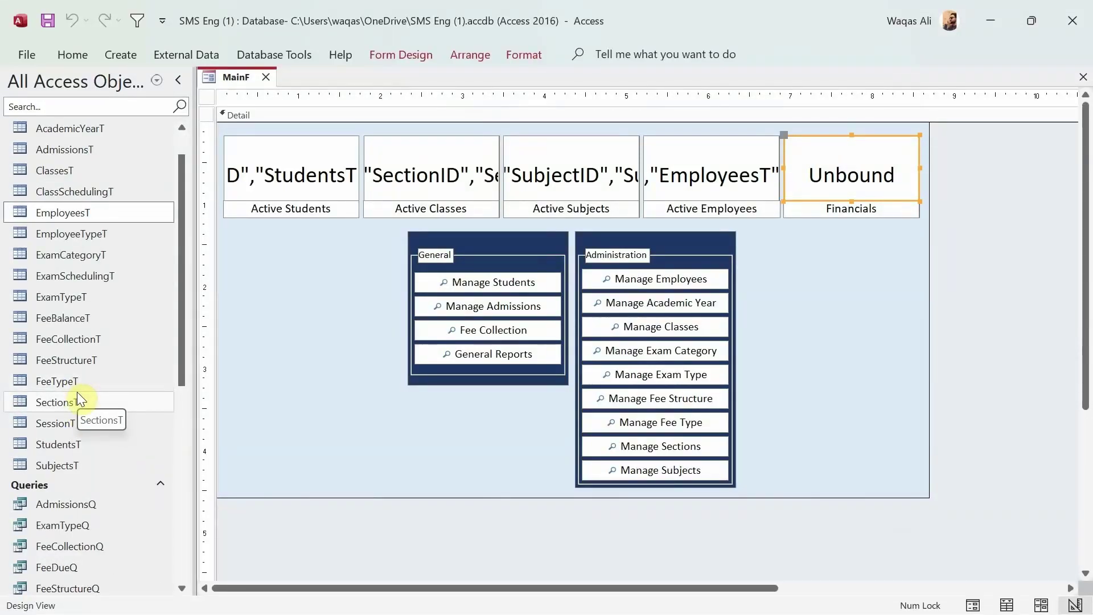
- Open FeeCollectionT and select its FeeCollected column
{"action": "double_click", "coordinate": [77, 339]}
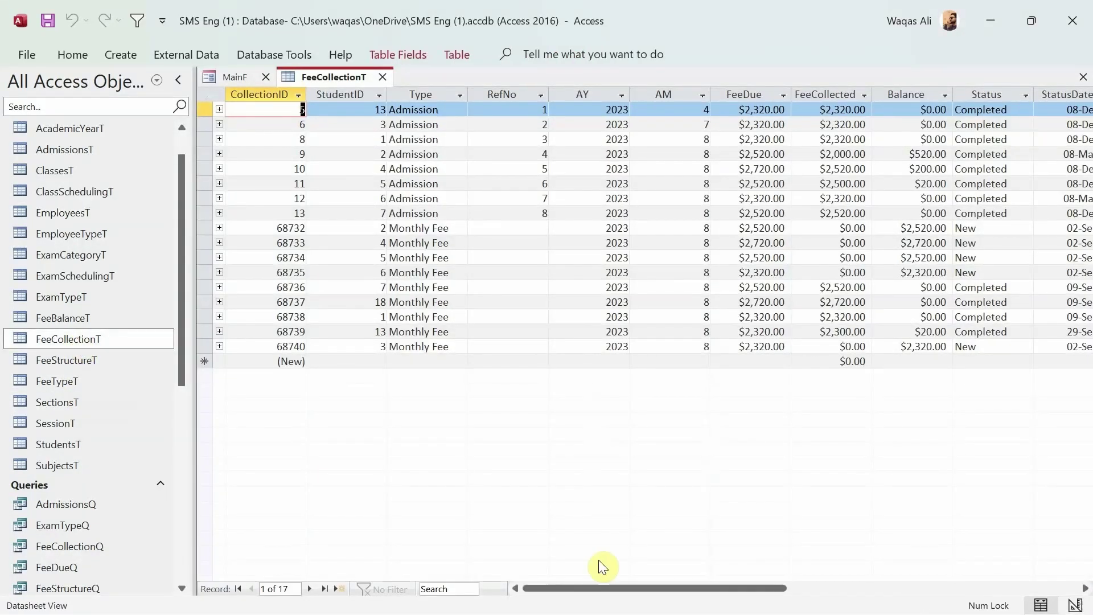
{"action": "left_click_drag", "start_coordinate": [659, 587], "coordinate": [708, 586]}
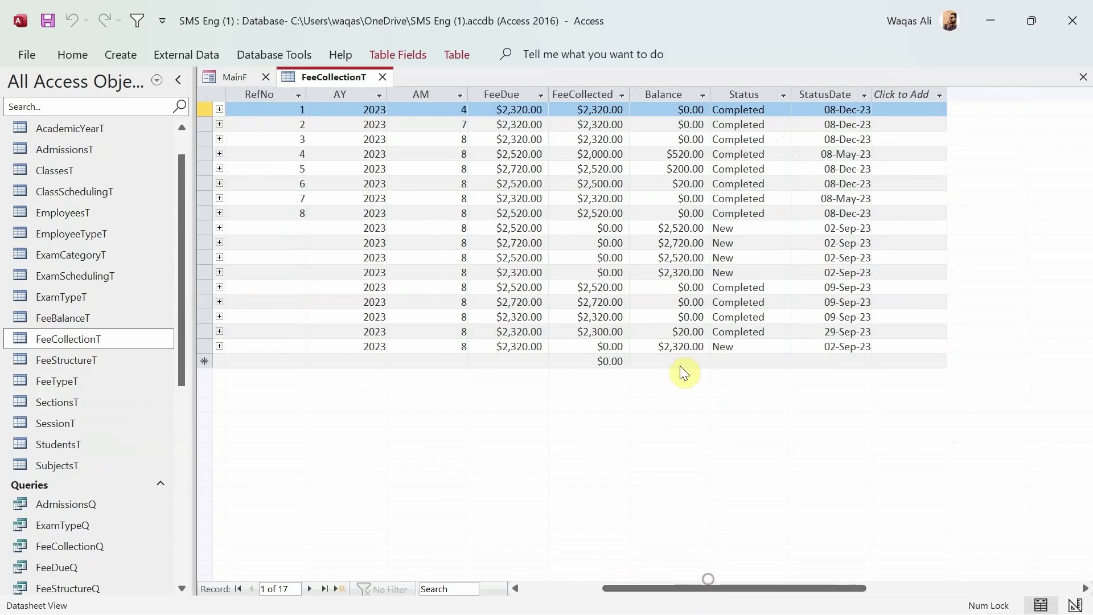
{"action": "left_click", "coordinate": [588, 96]}
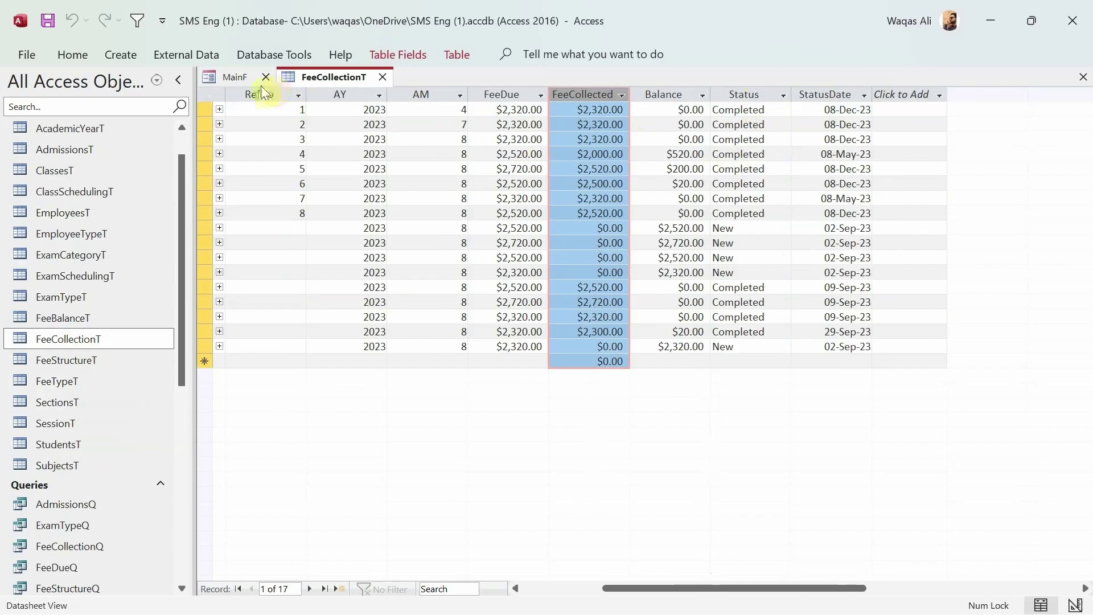
- Show the Financials box's Data properties in the Property Sheet, then review FeeCollectionT again
{"action": "left_click", "coordinate": [237, 85]}
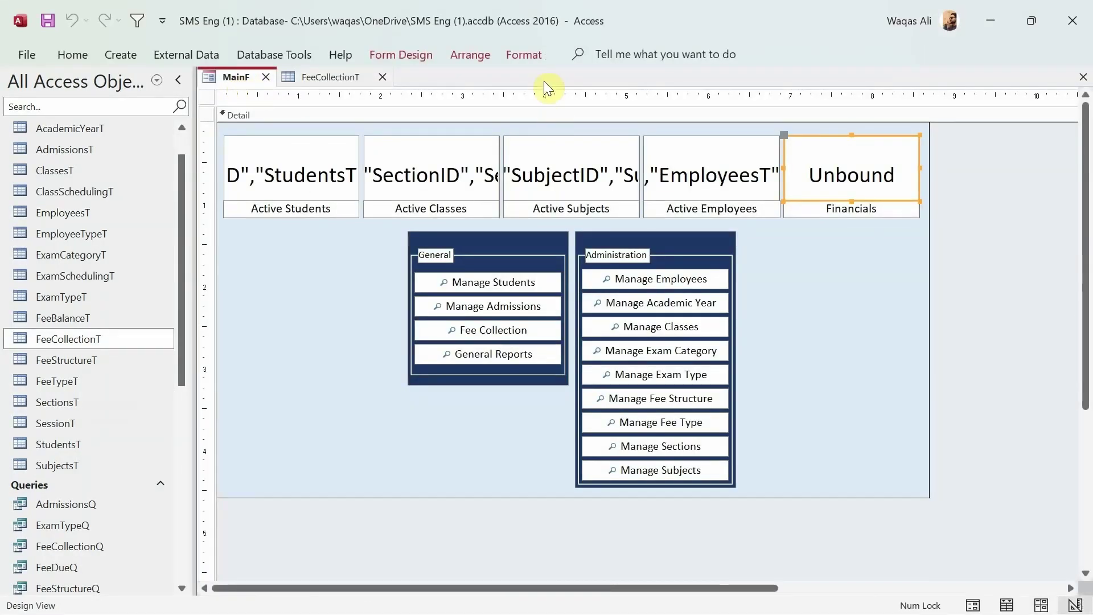
{"action": "left_click", "coordinate": [389, 58]}
{"action": "left_click", "coordinate": [795, 117]}
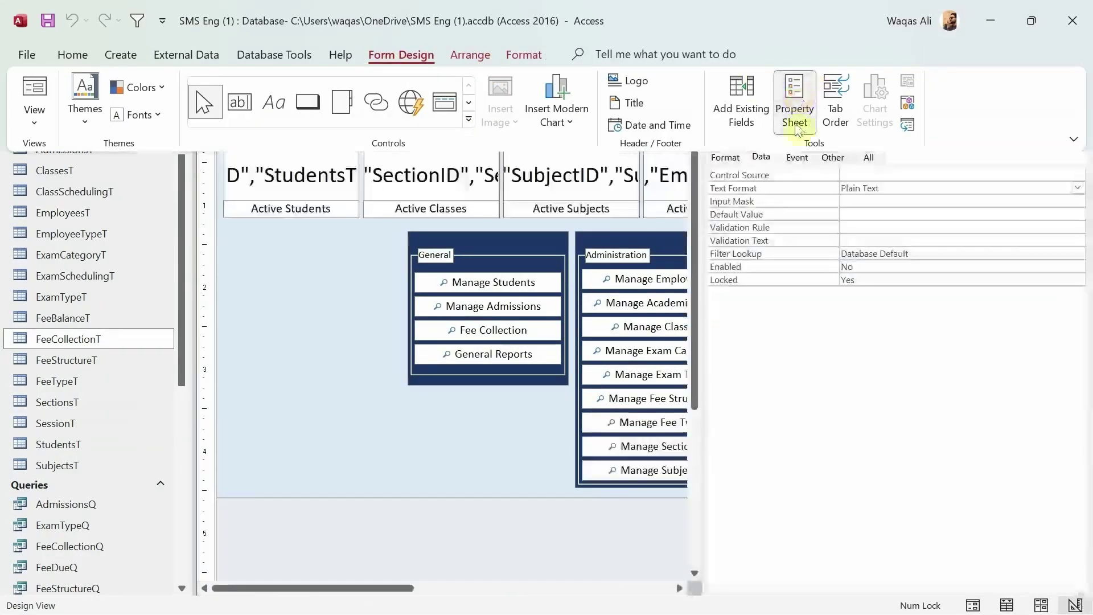
{"action": "left_click", "coordinate": [750, 159]}
{"action": "left_click_drag", "start_coordinate": [374, 592], "coordinate": [556, 588]}
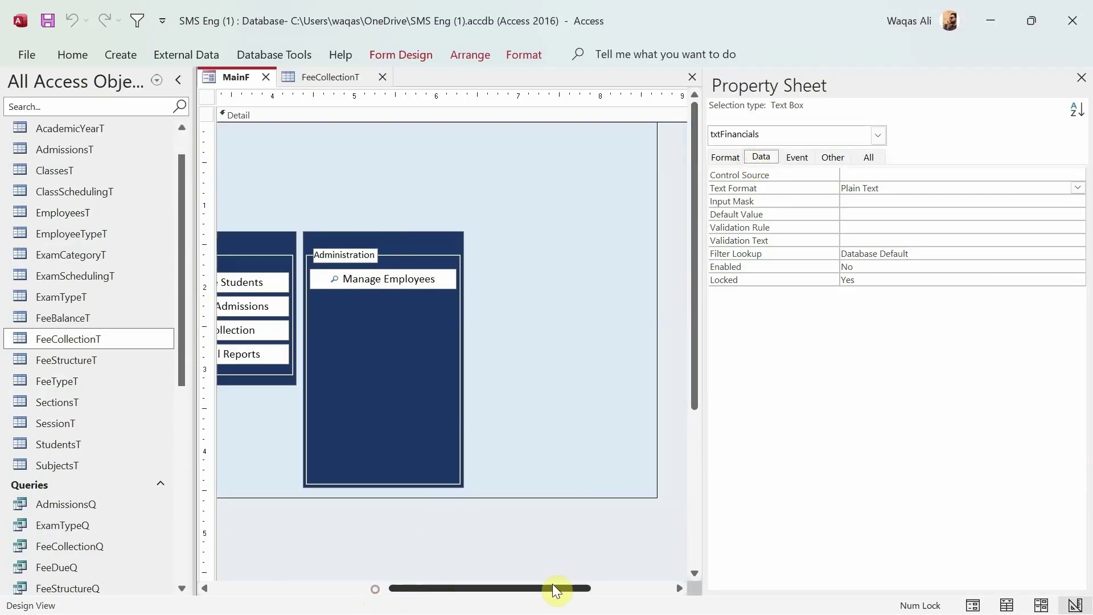
{"action": "left_click", "coordinate": [310, 75]}
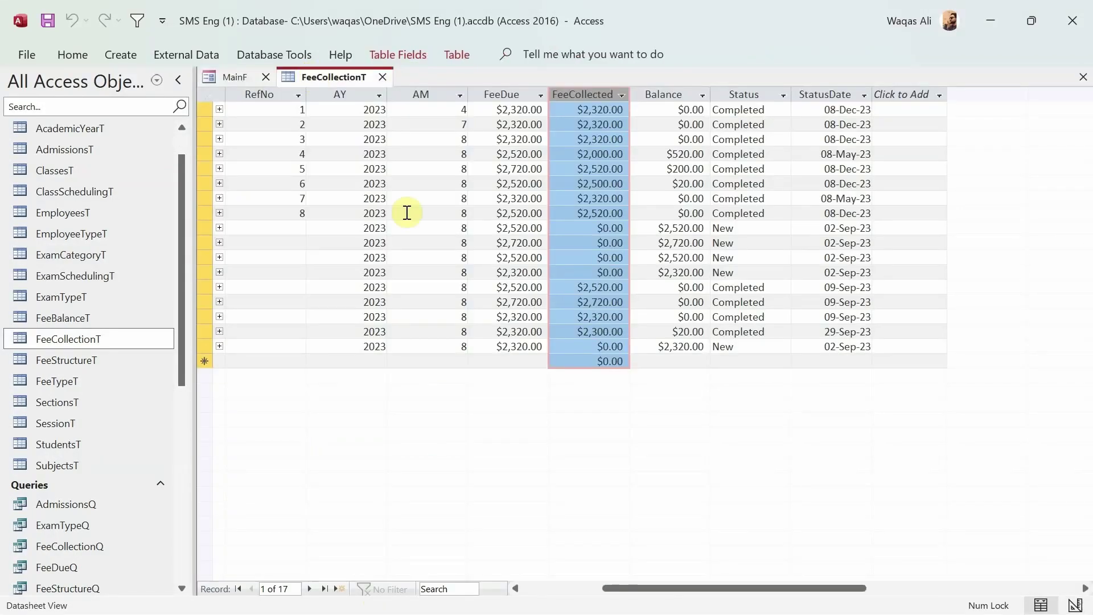
{"action": "left_click_drag", "start_coordinate": [676, 592], "coordinate": [524, 589]}
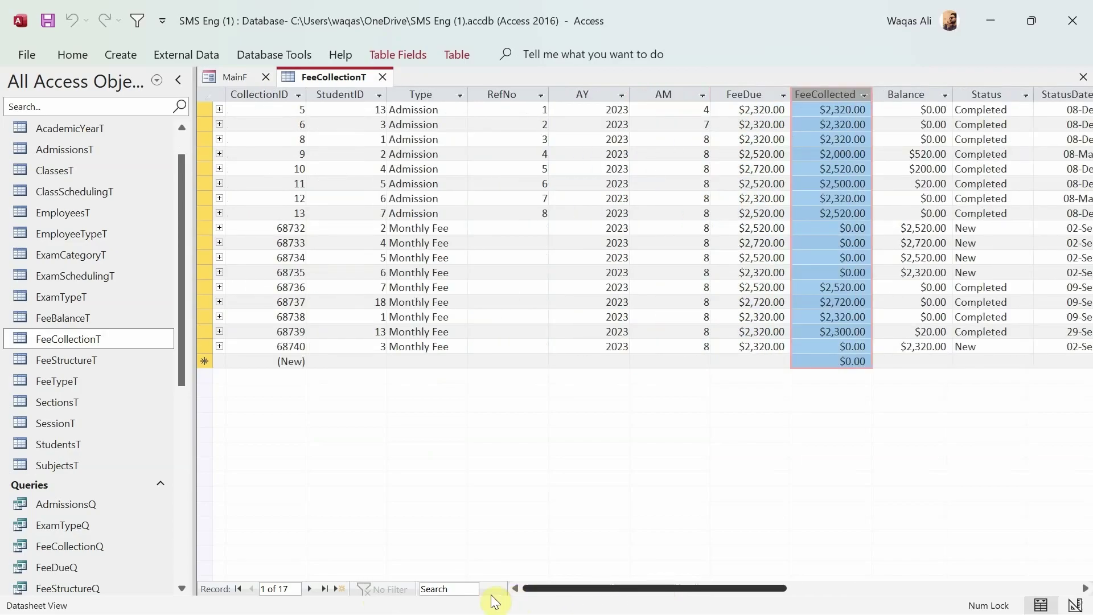
{"action": "left_click_drag", "start_coordinate": [537, 588], "coordinate": [700, 586]}
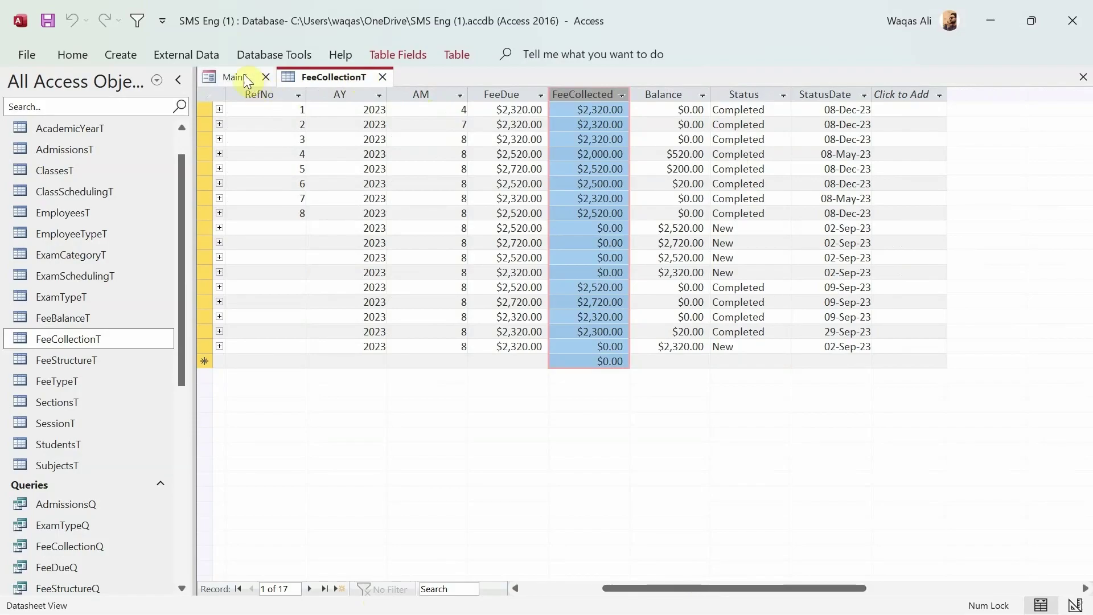
- Begin typing a DSum Control Source for the Financials box referencing FeeCollected
{"action": "left_click", "coordinate": [228, 75]}
{"action": "left_click", "coordinate": [752, 156]}
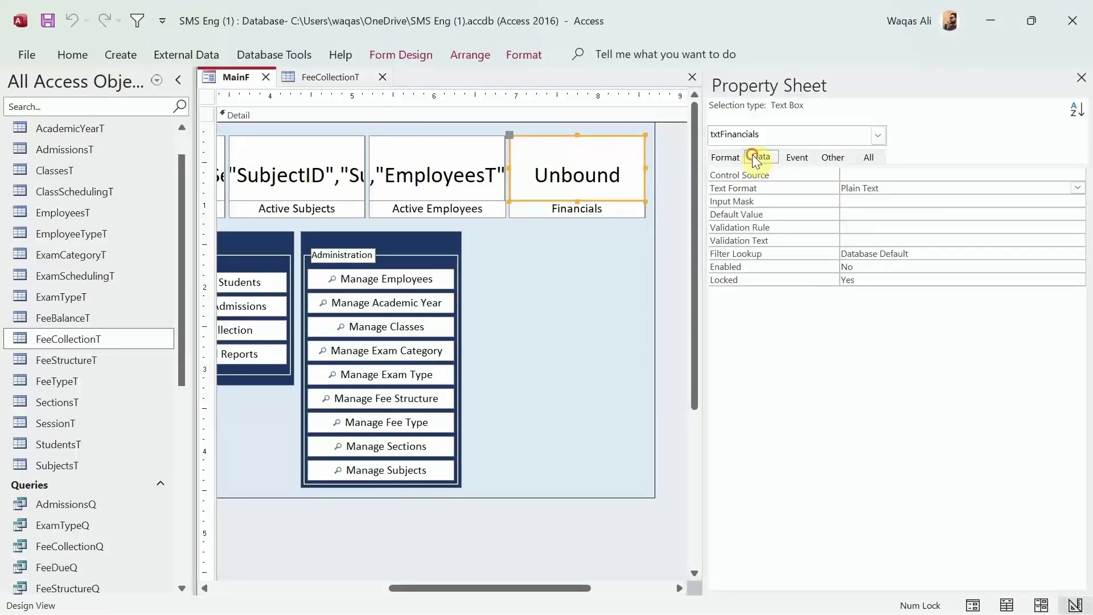
{"action": "left_click", "coordinate": [865, 173]}
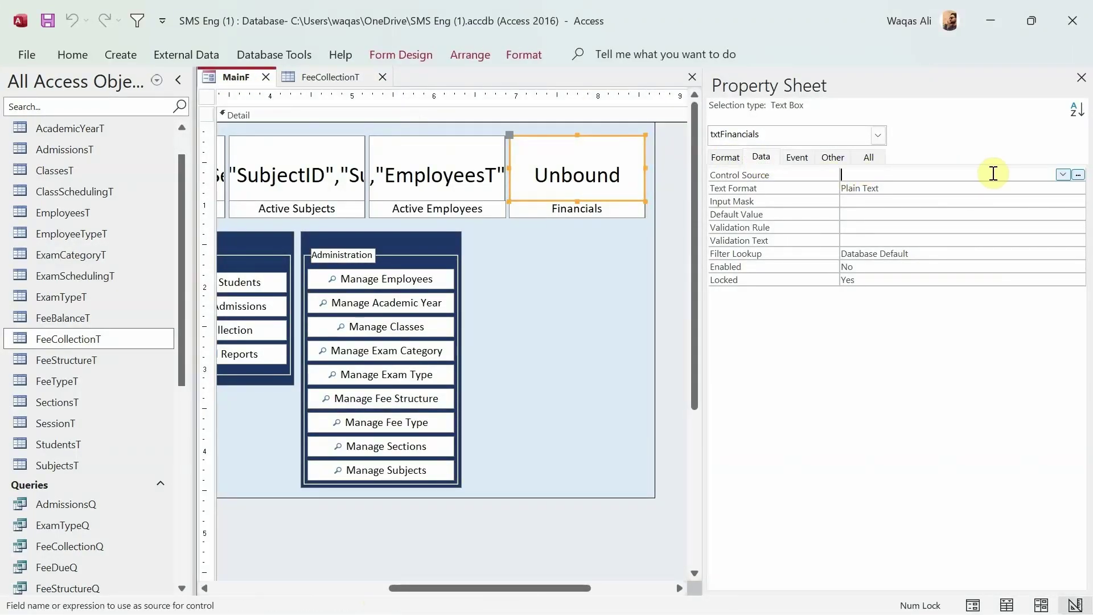
{"action": "type", "text": "=dco"}
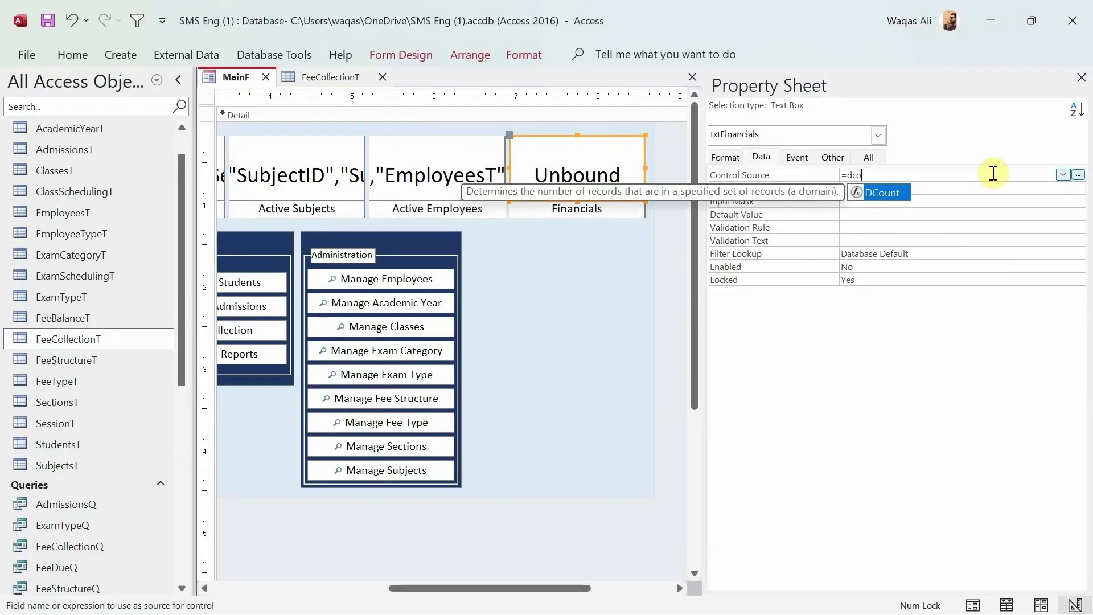
{"action": "key", "text": "BackSpace"}
{"action": "type", "text": "sum"}
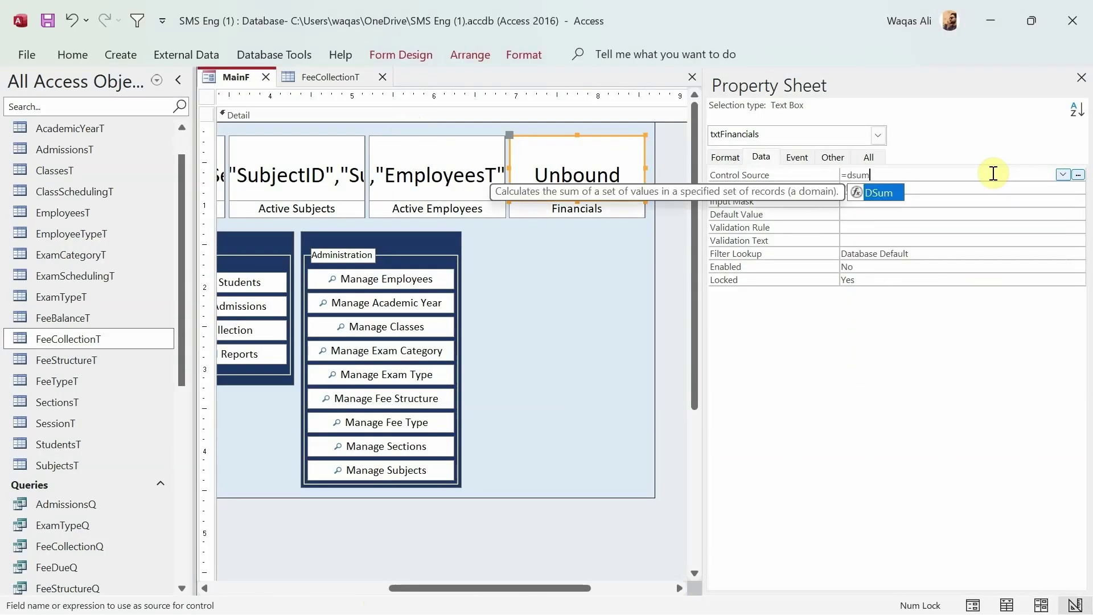
{"action": "type", "text": "("}
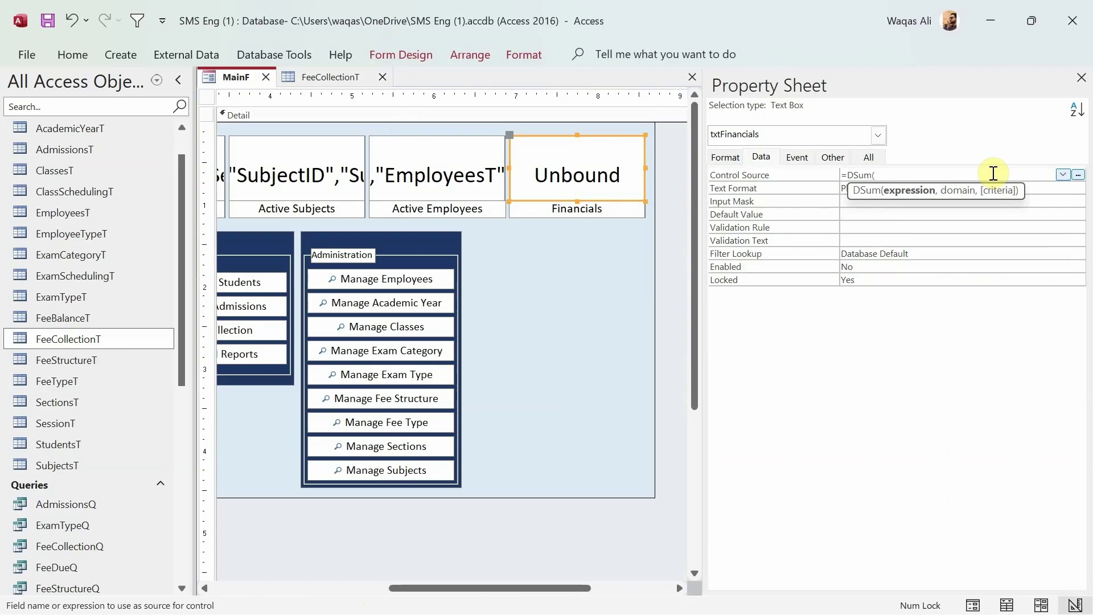
{"action": "type", "text": "\"FeeCollected"}
{"action": "type", "text": ","}
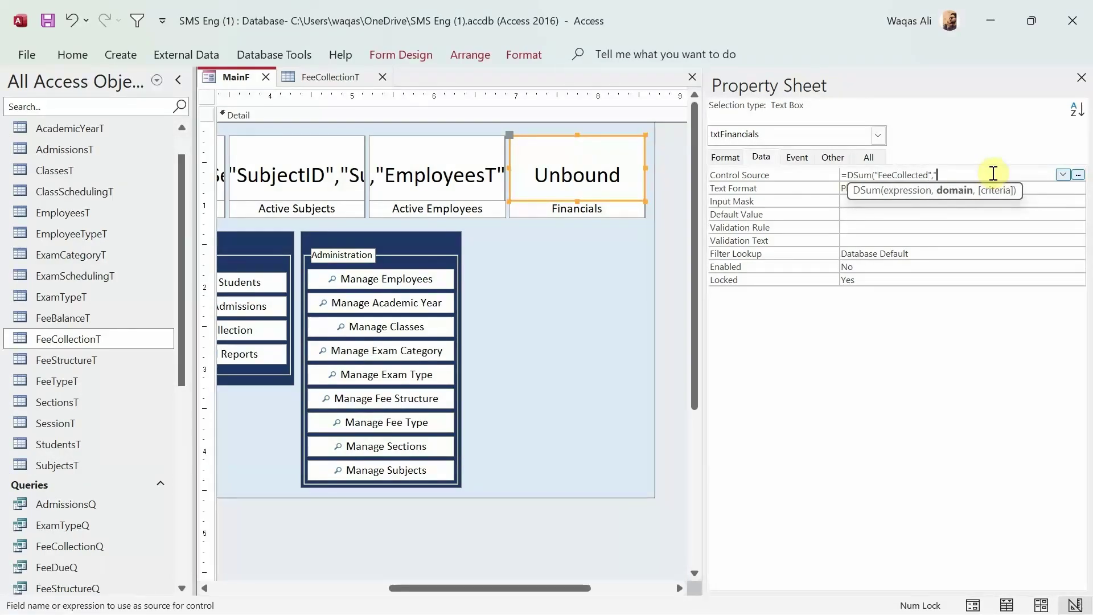
{"action": "type", "text": "\"feeCole"}
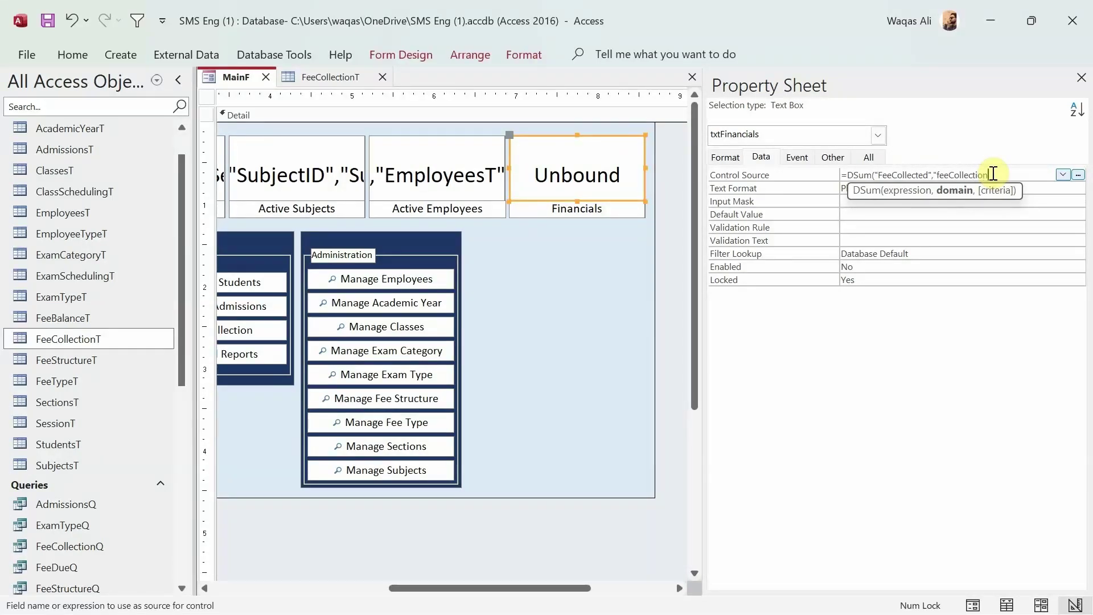
{"action": "type", "text": "T\""}
- Fix the table name and complete =DSum("FeeCollected","FeeCollectionT","Status='Completed'")
{"action": "left_click", "coordinate": [946, 173]}
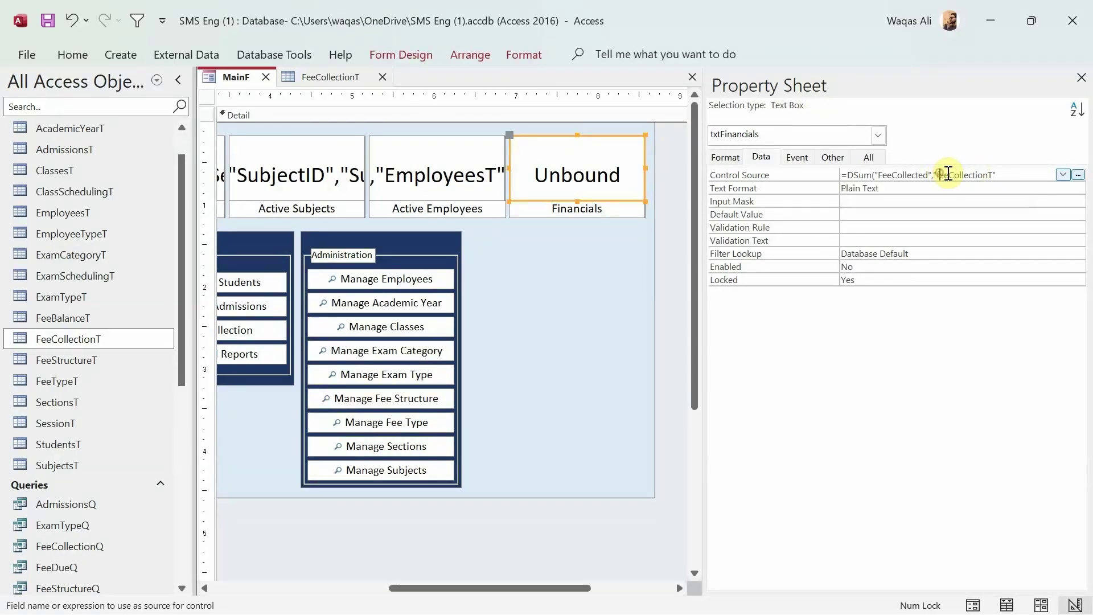
{"action": "key", "text": "BackSpace"}
{"action": "type", "text": "F"}
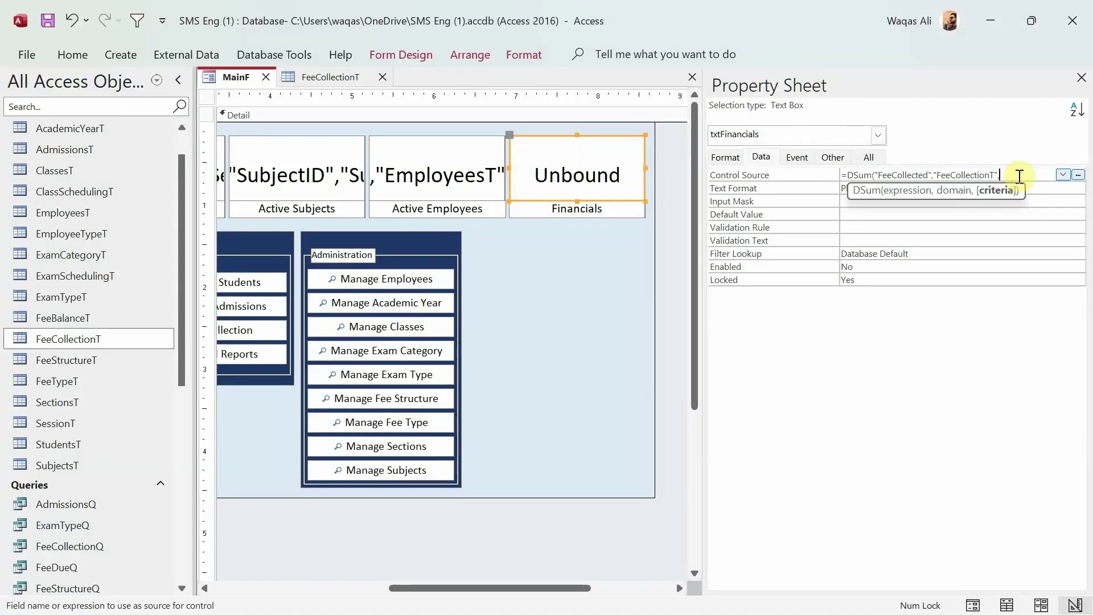
{"action": "type", "text": "\""}
{"action": "type", "text": "S"}
{"action": "type", "text": "Completed"}
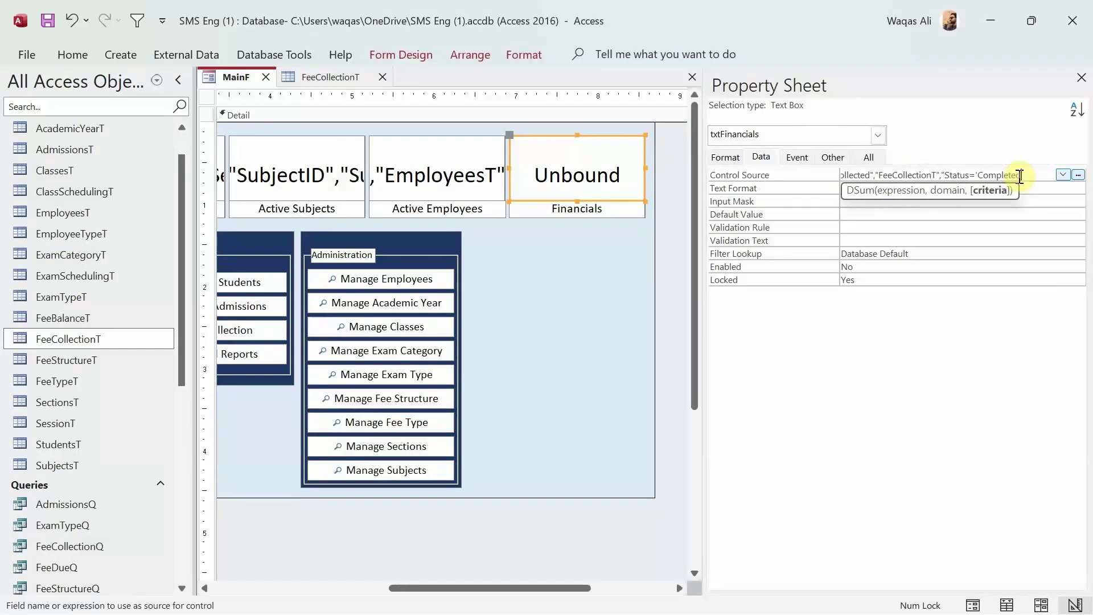
{"action": "type", "text": "'\")"}
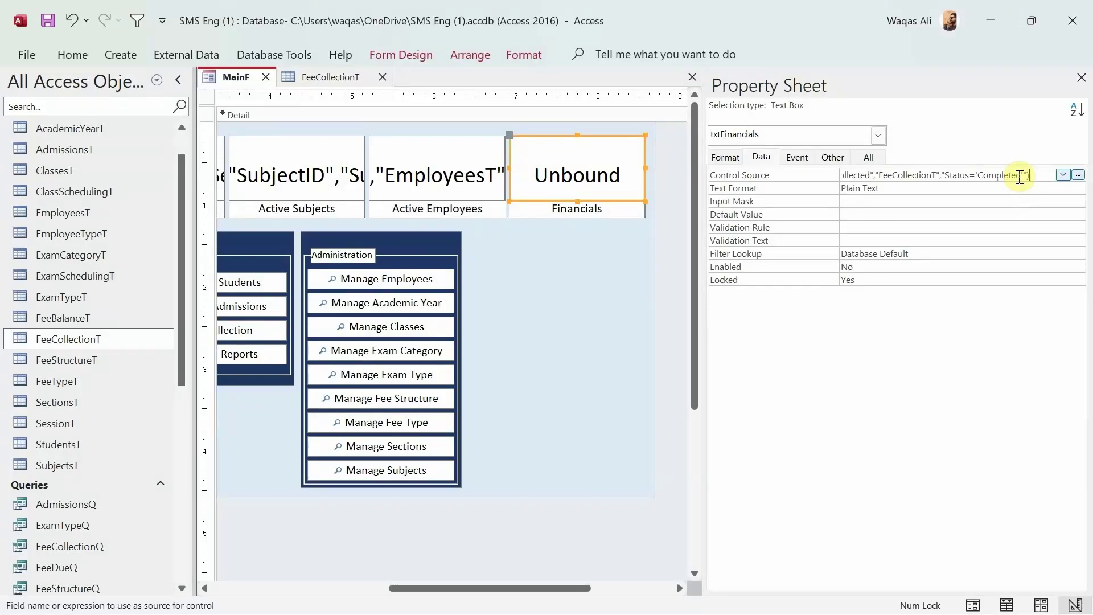
{"action": "key", "text": "Return"}
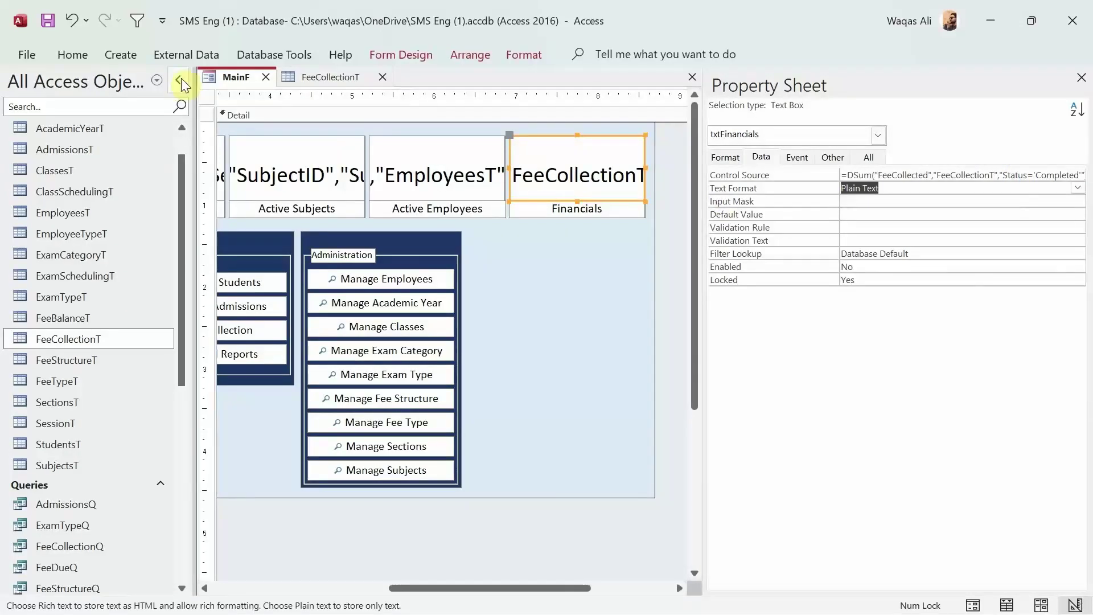
{"action": "left_click", "coordinate": [219, 78]}
{"action": "right_click", "coordinate": [222, 83]}
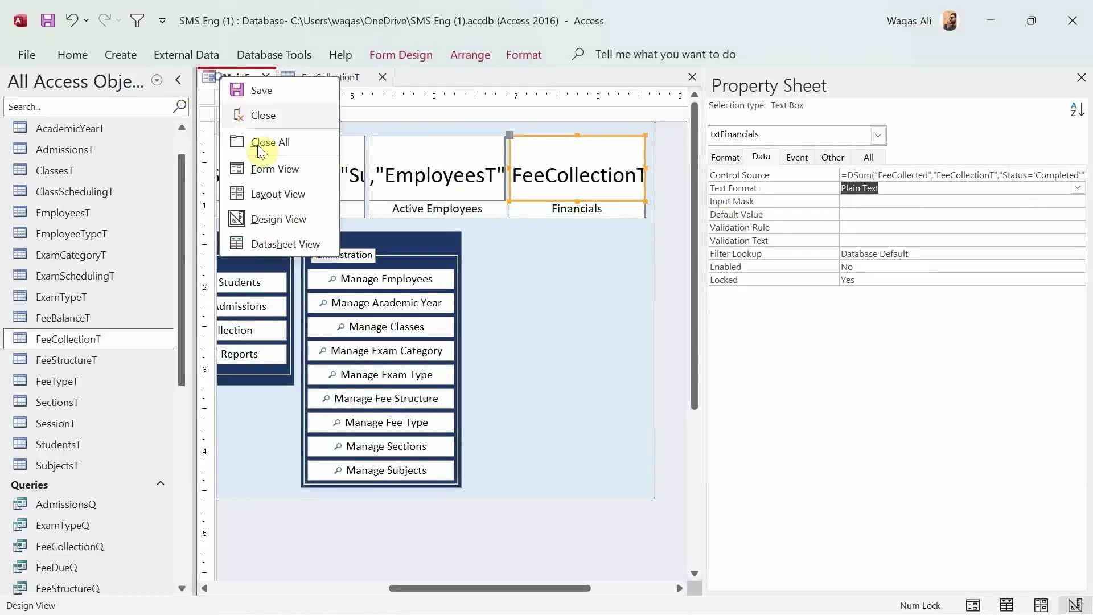
- Preview the dashboard's 28,680 Financials value, return MainF to Design View, and show FeeCollectionT
{"action": "left_click", "coordinate": [279, 167]}
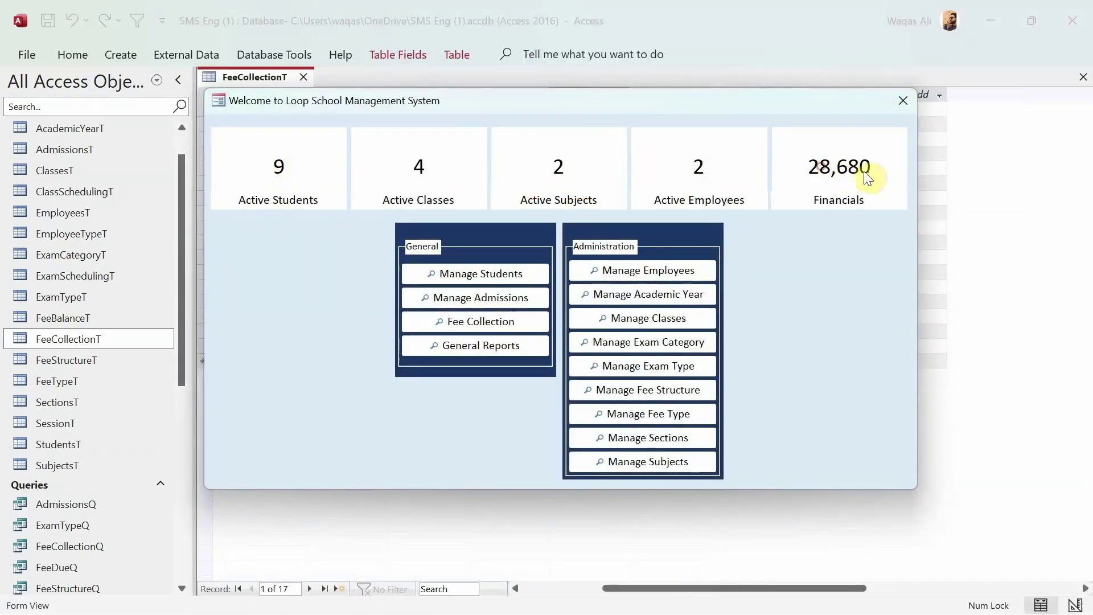
{"action": "left_click", "coordinate": [846, 149]}
{"action": "left_click_drag", "start_coordinate": [818, 100], "coordinate": [823, 138]}
{"action": "right_click", "coordinate": [668, 139]}
{"action": "left_click", "coordinate": [722, 254]}
{"action": "left_click", "coordinate": [288, 77]}
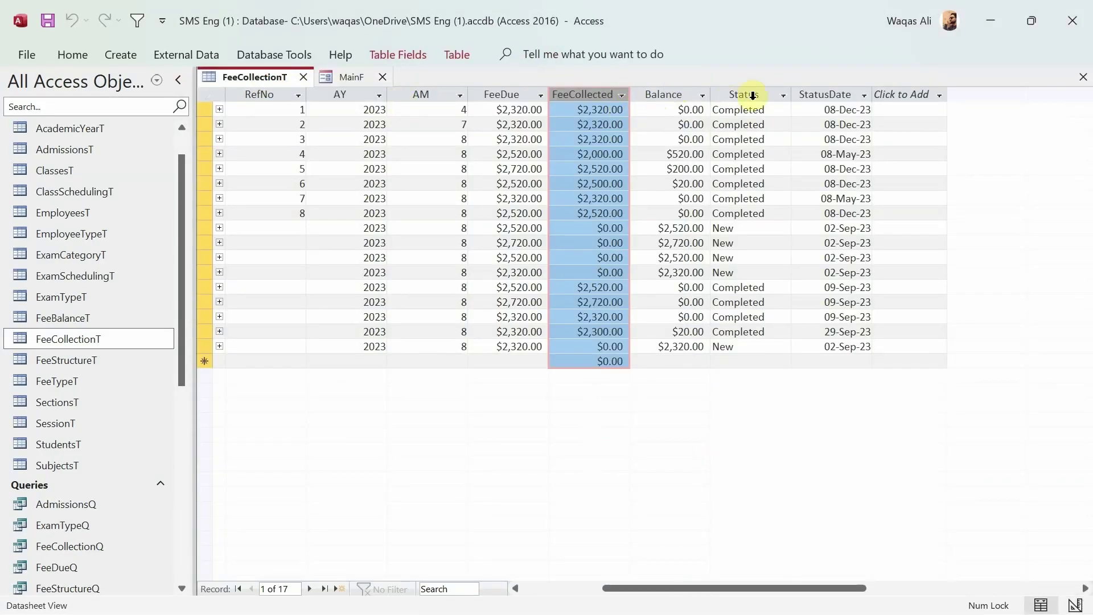
- Filter FeeCollectionT's Status column to show only Completed records
{"action": "left_click", "coordinate": [783, 95]}
{"action": "left_click", "coordinate": [824, 216]}
{"action": "left_click", "coordinate": [813, 247]}
{"action": "left_click", "coordinate": [841, 366]}
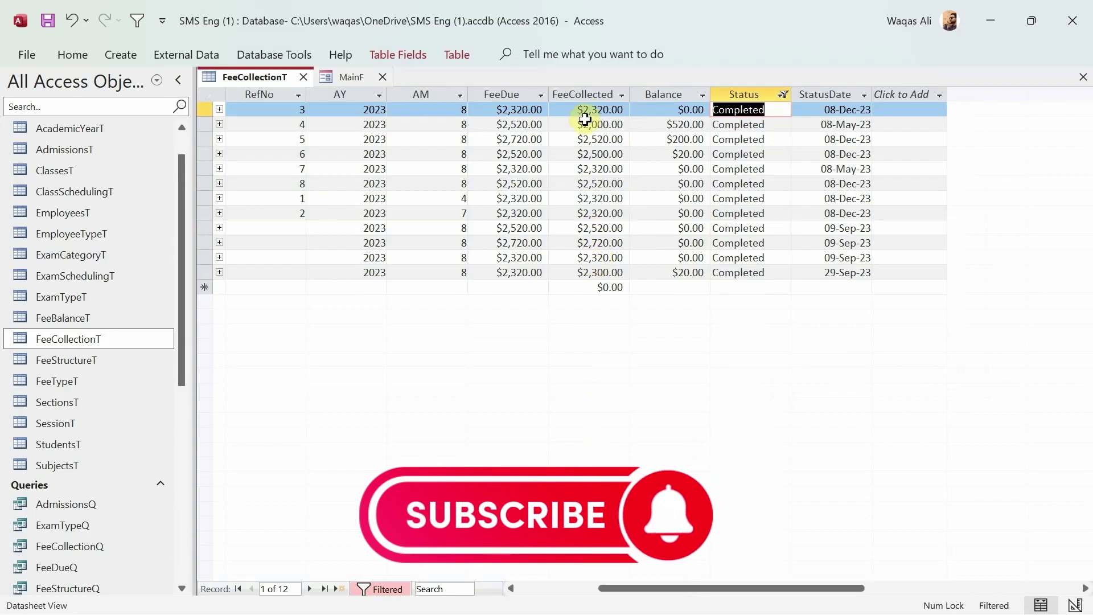
- Add a totals row summing FeeCollected to $28,680.00
{"action": "left_click", "coordinate": [87, 54]}
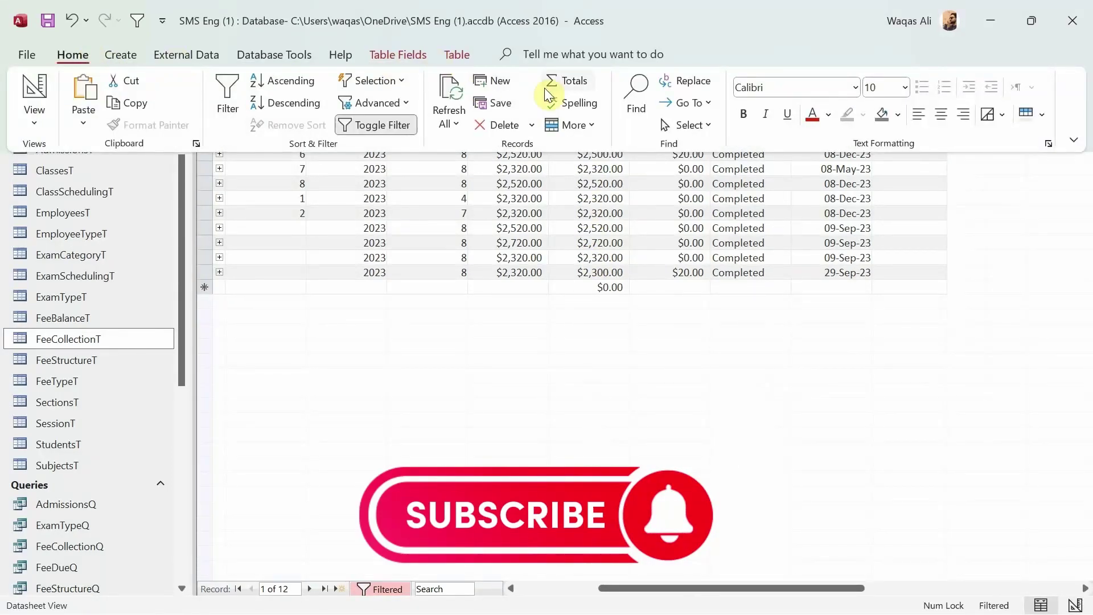
{"action": "left_click", "coordinate": [606, 303]}
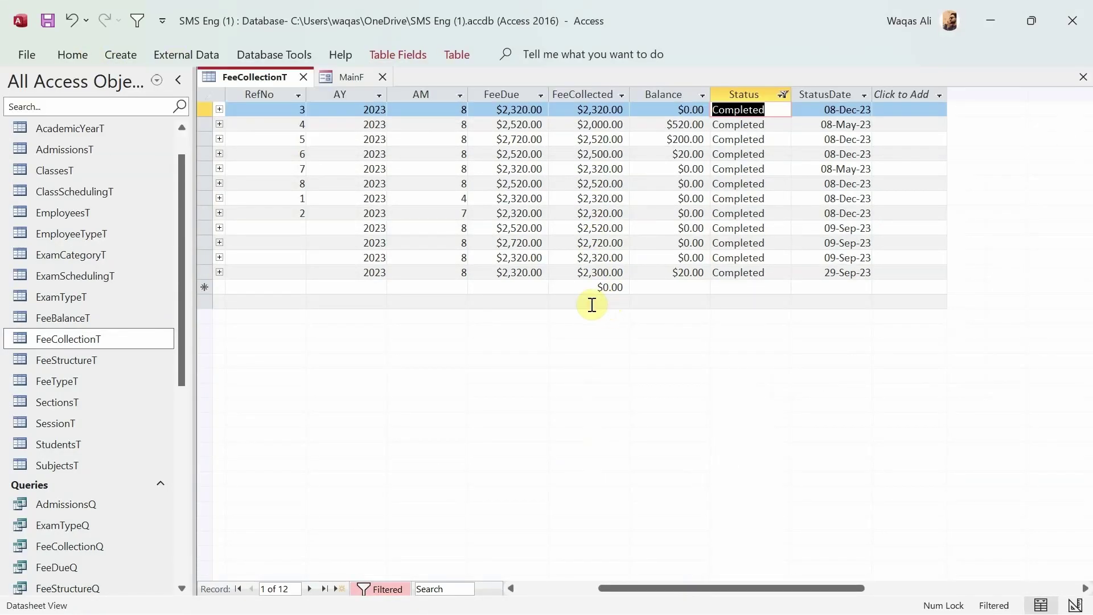
{"action": "left_click", "coordinate": [591, 302]}
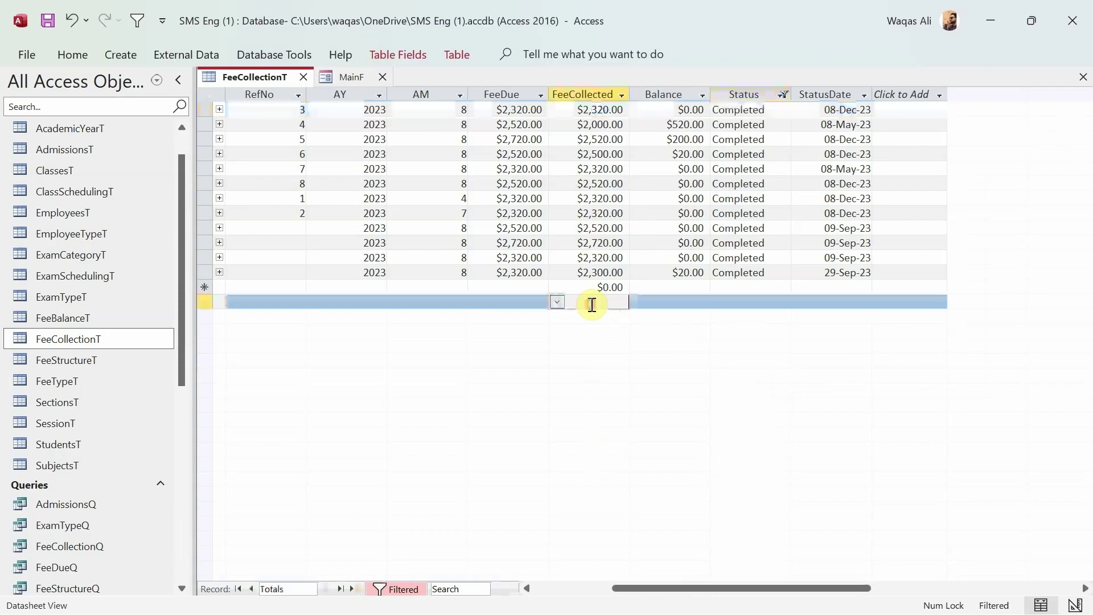
{"action": "left_click", "coordinate": [557, 302]}
{"action": "left_click", "coordinate": [554, 330]}
{"action": "left_click", "coordinate": [629, 302]}
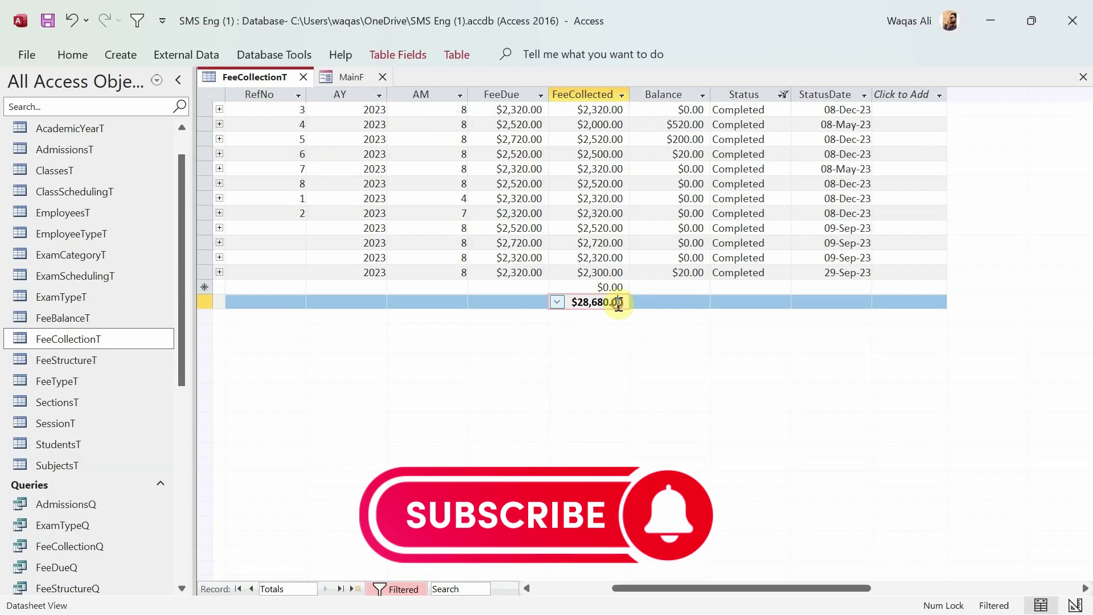
{"action": "left_click", "coordinate": [340, 67]}
{"action": "right_click", "coordinate": [346, 77]}
- Run the dashboard to compare its 28,680 against the total, then close FeeCollectionT and answer the save prompt
{"action": "left_click", "coordinate": [392, 171]}
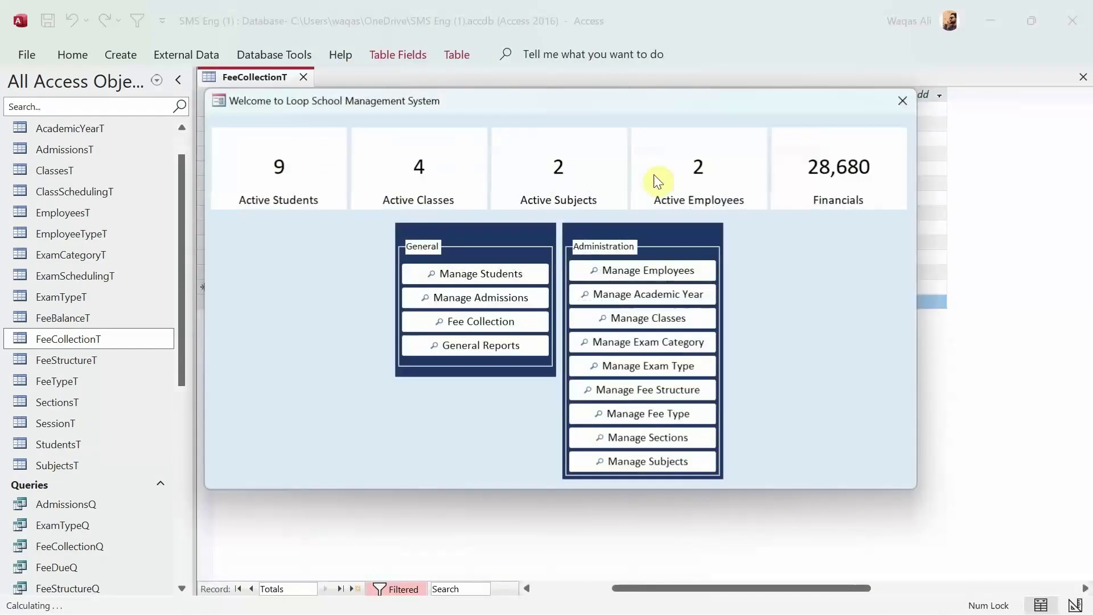
{"action": "left_click_drag", "start_coordinate": [778, 104], "coordinate": [758, 325]}
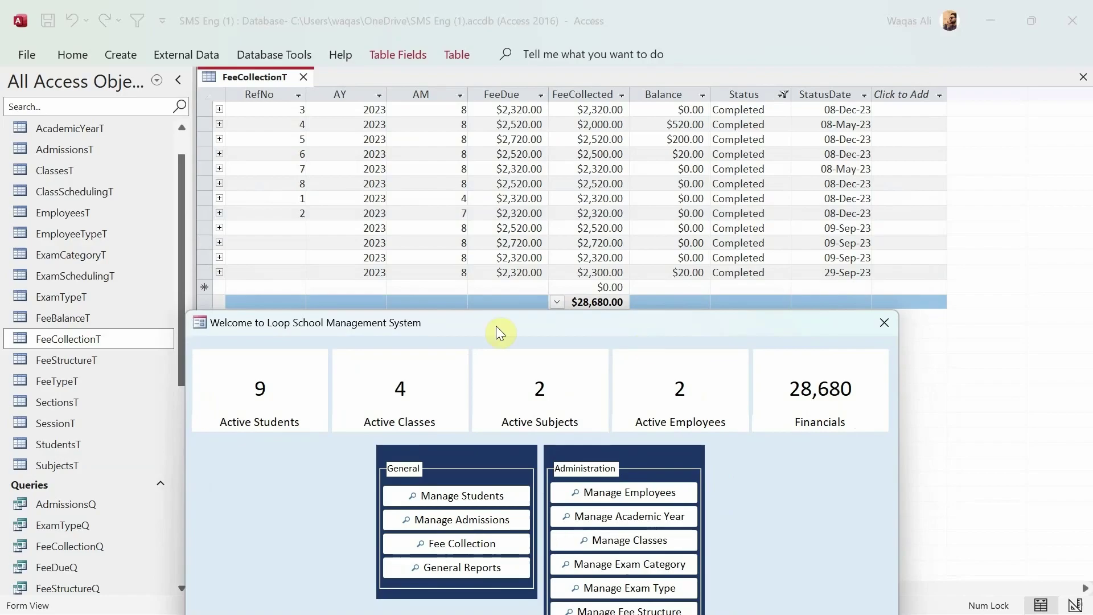
{"action": "left_click_drag", "start_coordinate": [496, 317], "coordinate": [525, 124]}
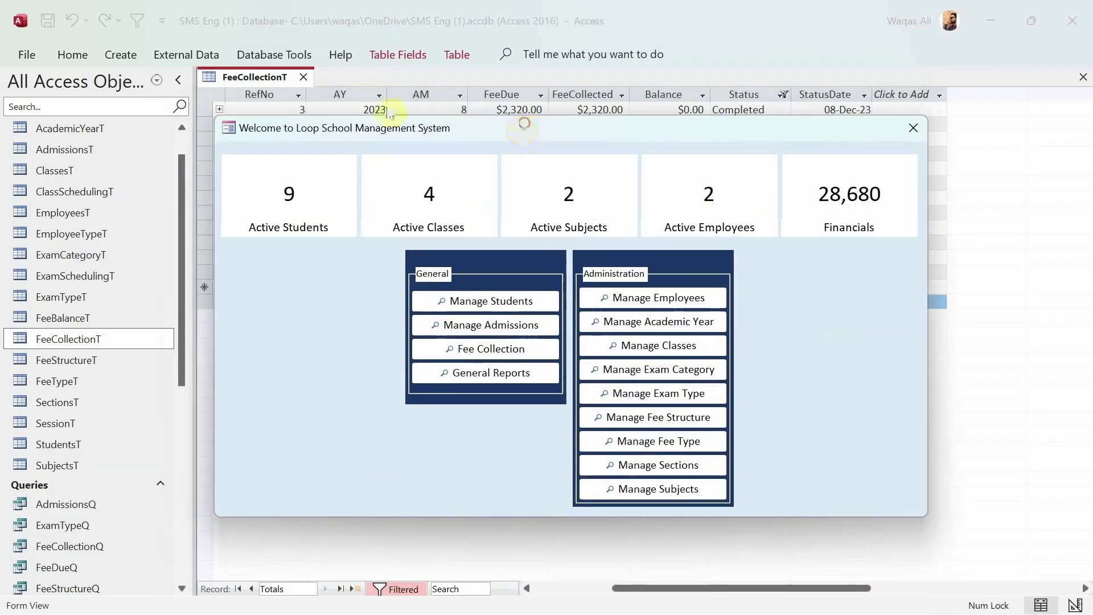
{"action": "left_click", "coordinate": [303, 77]}
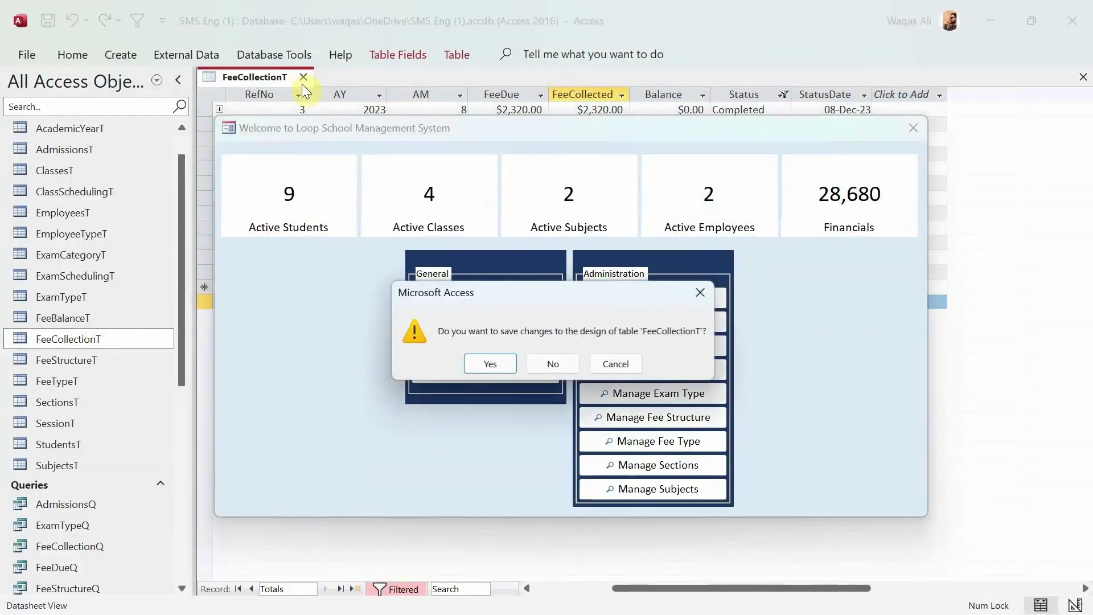
{"action": "left_click", "coordinate": [514, 363]}
{"action": "left_click_drag", "start_coordinate": [569, 131], "coordinate": [571, 119]}
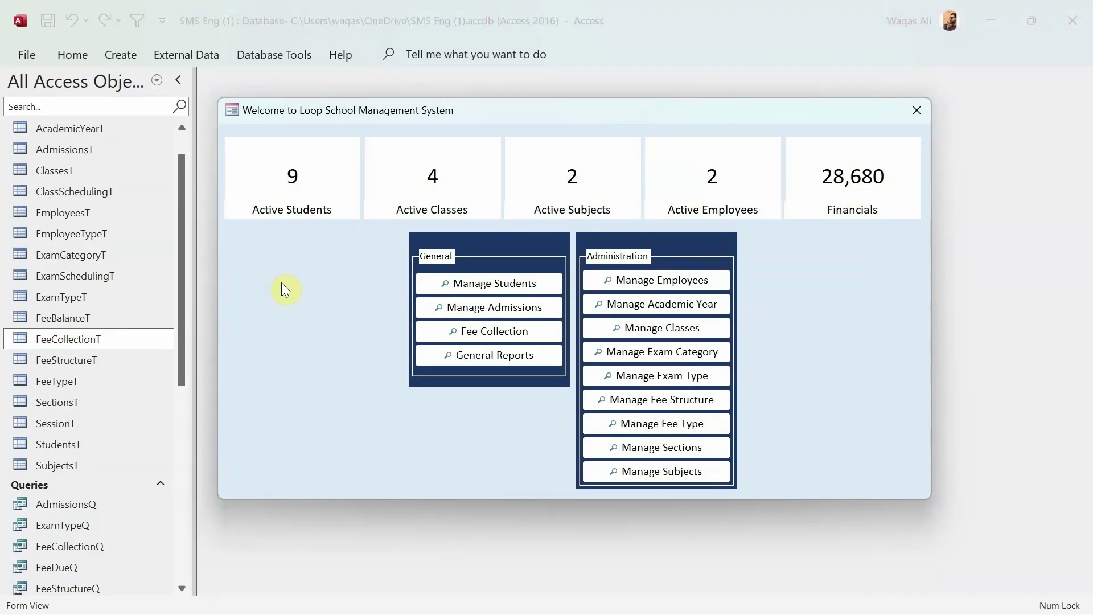
{"action": "scroll", "coordinate": [170, 467], "scroll_direction": "down", "scroll_amount": 6}
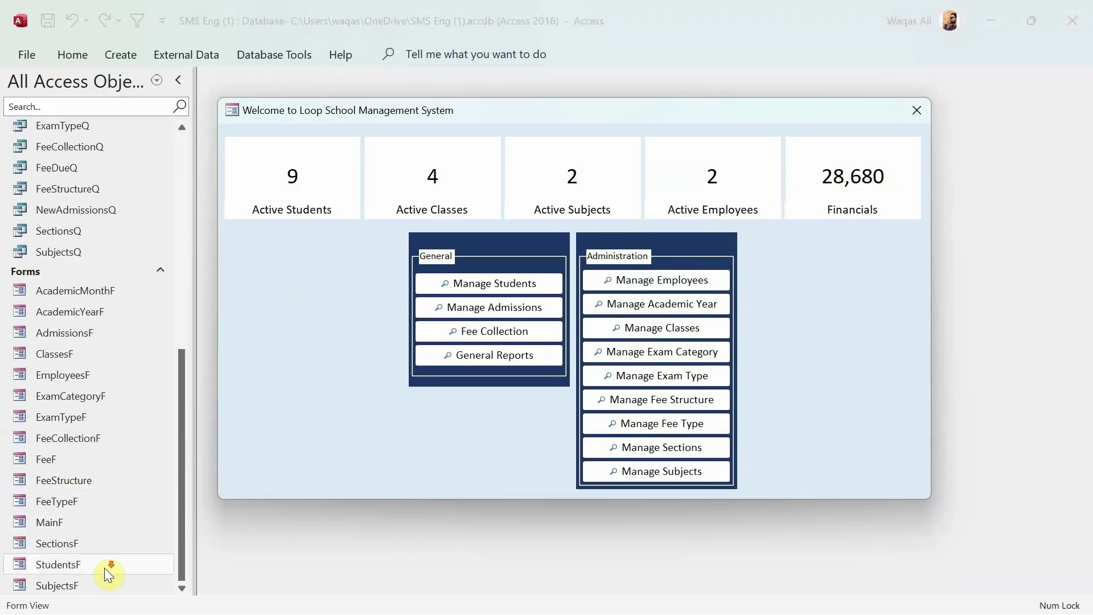
{"action": "scroll", "coordinate": [94, 484], "scroll_direction": "up", "scroll_amount": 1}
{"action": "scroll", "coordinate": [91, 461], "scroll_direction": "up", "scroll_amount": 6}
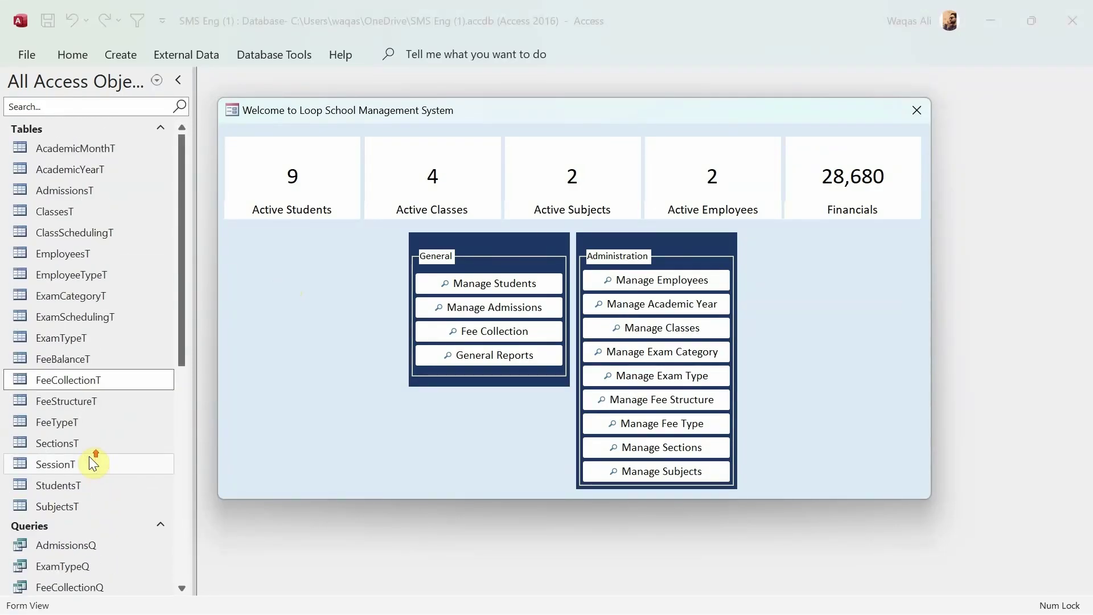